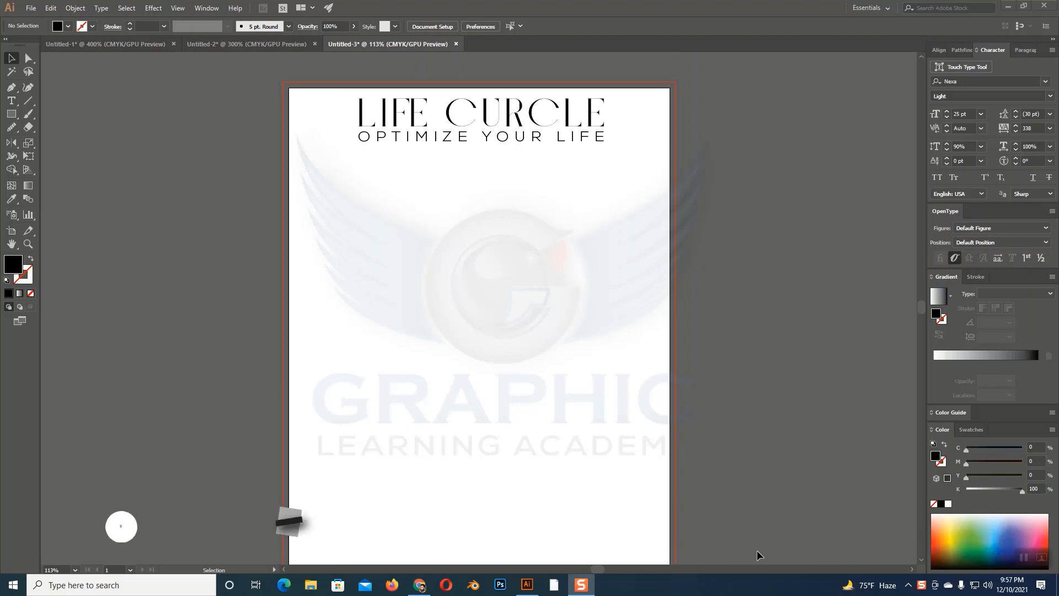
# Draw a black square about 1.69 in wide on the artboard below the tagline
pyautogui.scroll(-2, 757, 551)
pyautogui.scroll(-1, 756, 551)
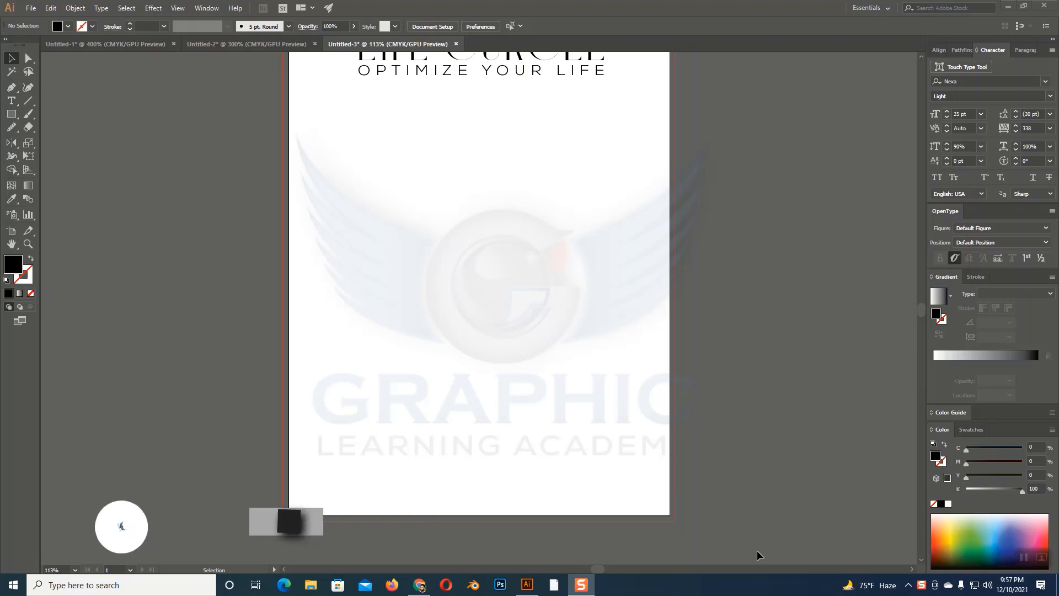
pyautogui.scroll(2, 705, 404)
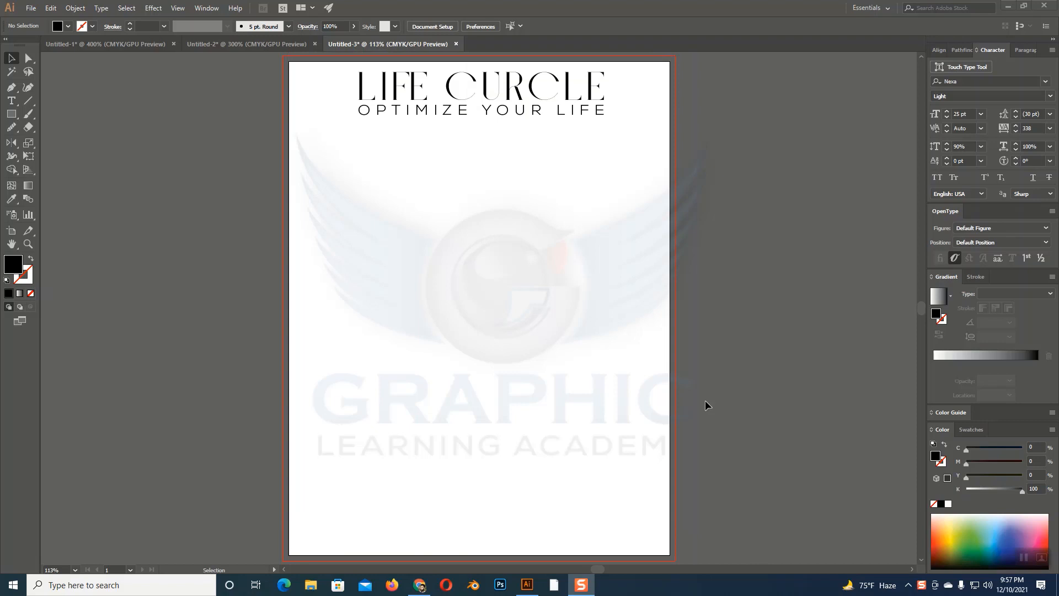
pyautogui.hotkey('ctrl', '=')
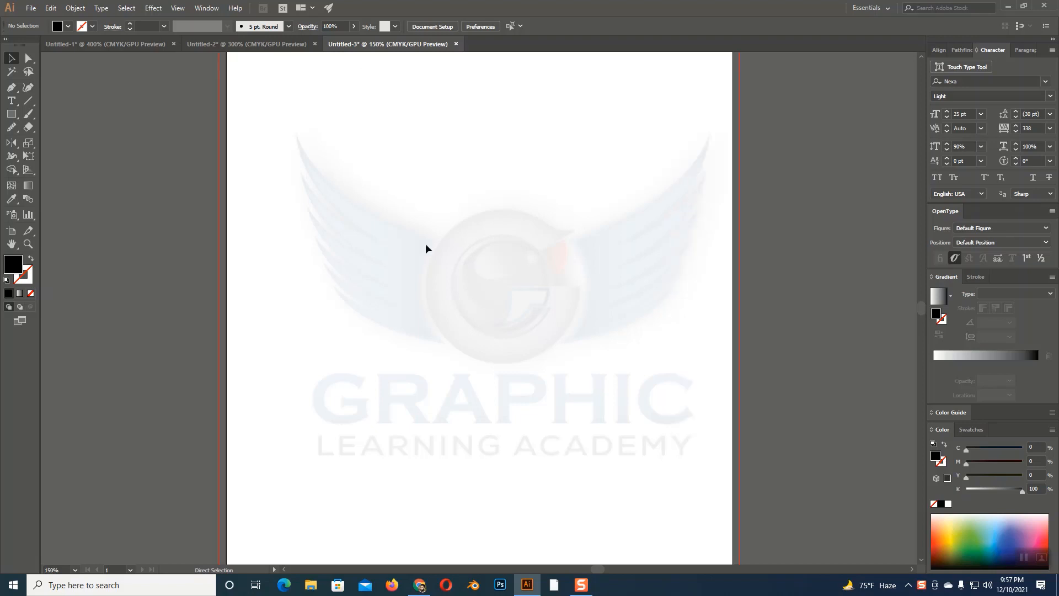
pyautogui.click(9, 116)
pyautogui.moveTo(368, 221); pyautogui.dragTo(419, 271)
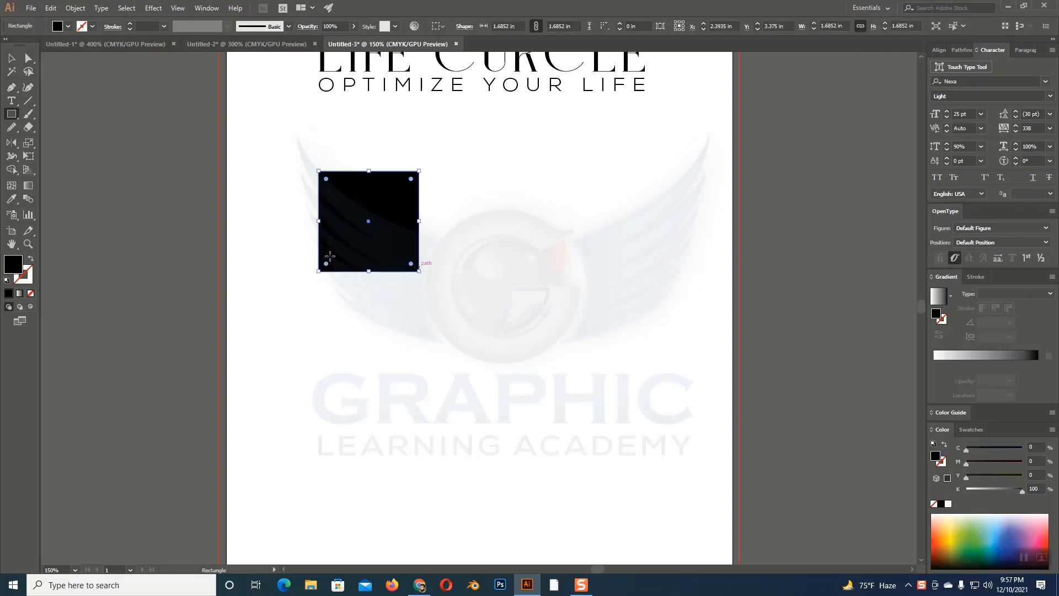
# Reshape the square into a fully rounded pill about 0.84 in high and swap its fill and stroke to leave a black outline
pyautogui.click(11, 60)
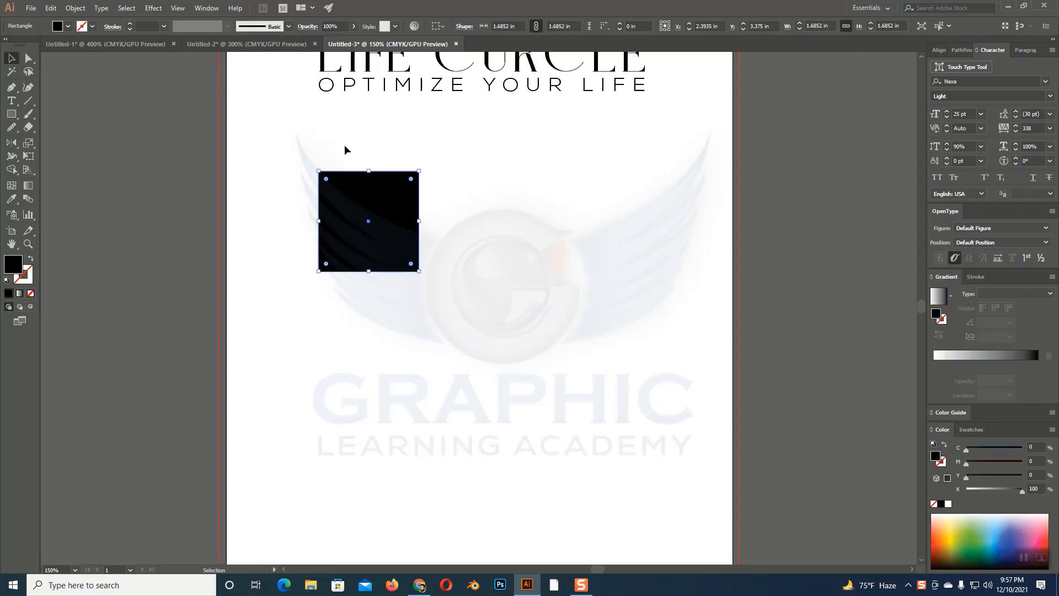
pyautogui.moveTo(368, 171); pyautogui.dragTo(367, 243)
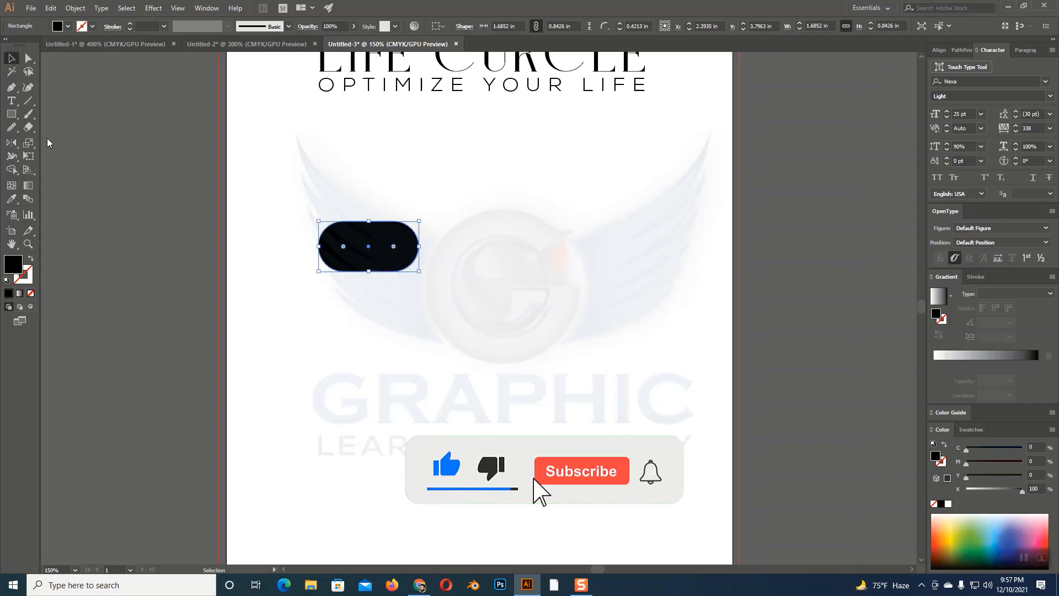
pyautogui.click(32, 259)
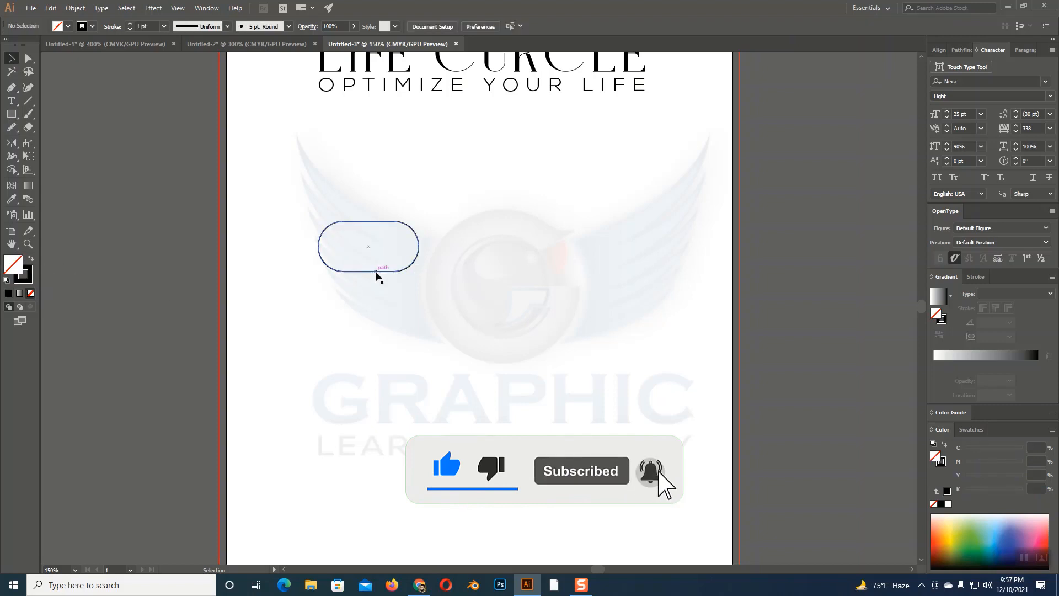
# Shift the pill horizontally to about X 3.75 in and add a copy rotated 90° around the same centre to form a cross
pyautogui.moveTo(375, 271); pyautogui.dragTo(455, 271)
pyautogui.hotkey('ctrl', '+')
pyautogui.hotkey('ctrl', '+')
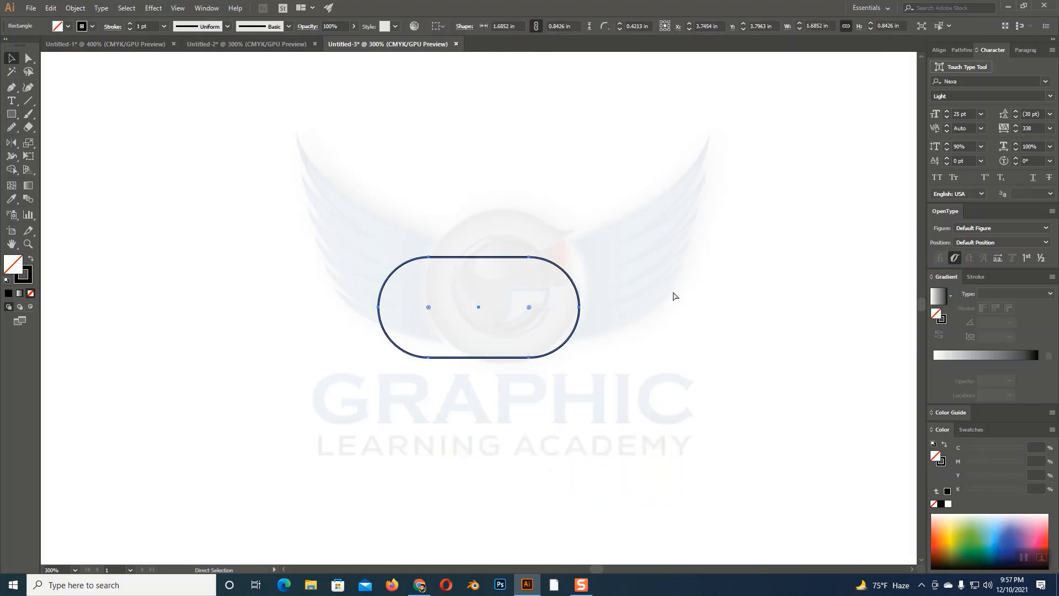
pyautogui.press('v')
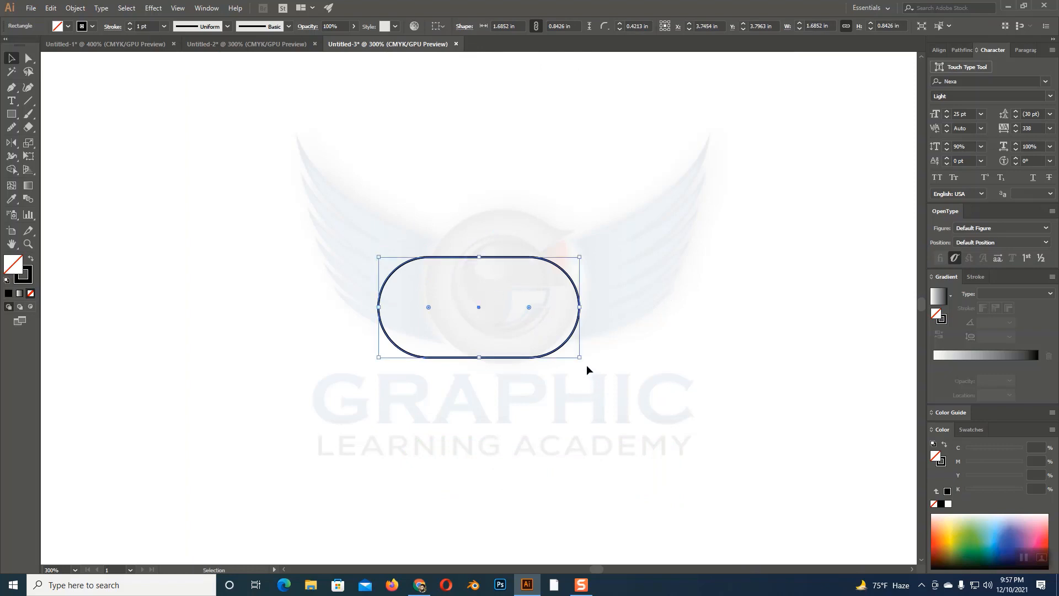
pyautogui.moveTo(583, 361); pyautogui.dragTo(538, 194)
pyautogui.click(633, 272)
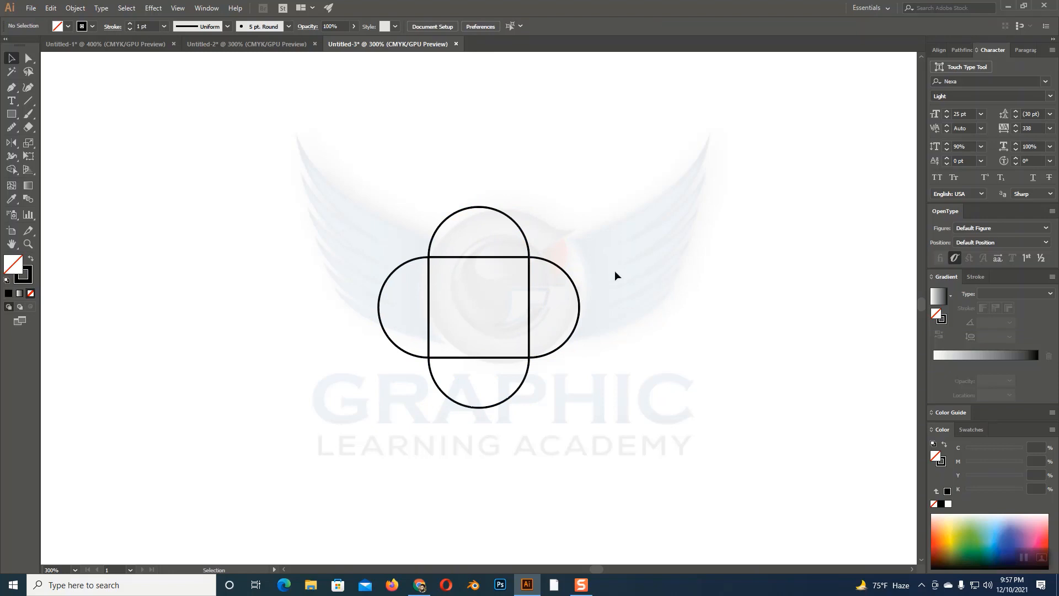
# Merge the upper, central and right-hand regions of the crossed pills into one shape with the Shape Builder tool
pyautogui.moveTo(331, 185); pyautogui.dragTo(554, 357)
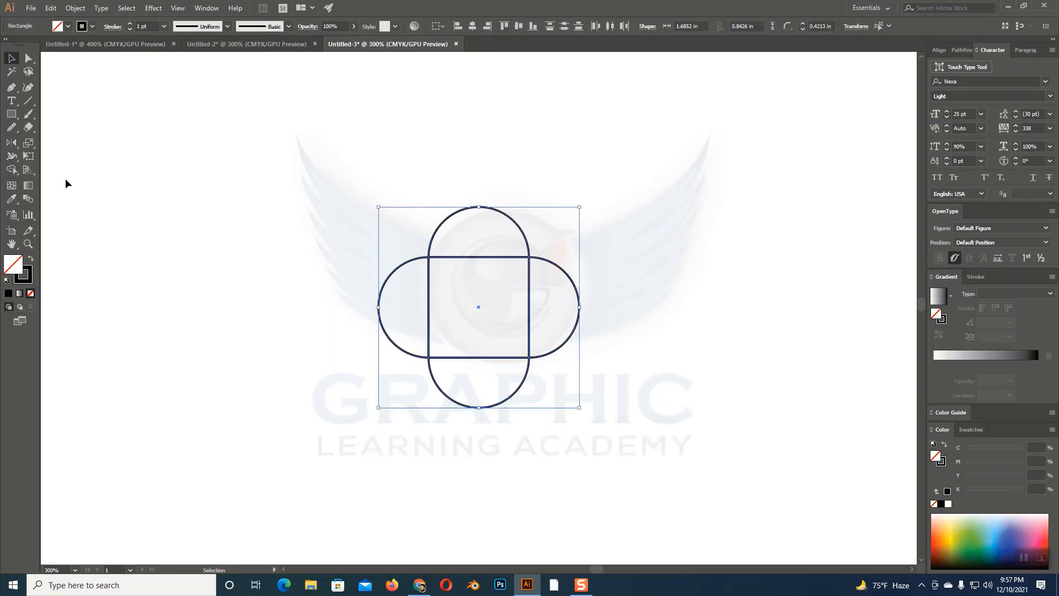
pyautogui.click(10, 171)
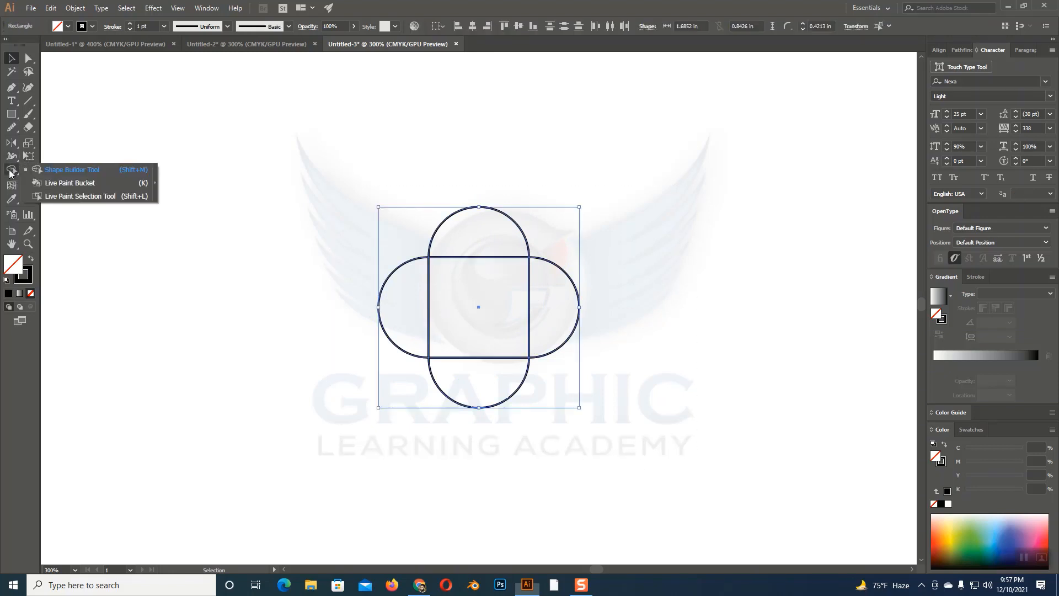
pyautogui.click(72, 169)
pyautogui.moveTo(481, 234)
pyautogui.mouseDown()
pyautogui.moveTo(481, 286)
pyautogui.moveTo(537, 320)
pyautogui.moveTo(563, 310)
pyautogui.moveTo(510, 262)
pyautogui.mouseUp()
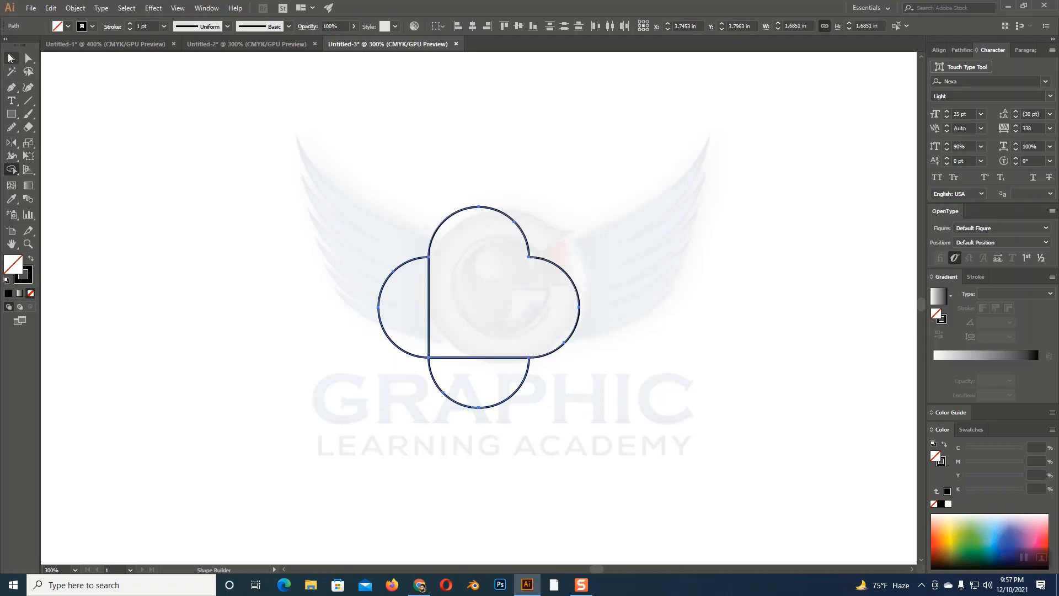
# Move the merged heart shape up and to the right, and delete the two leftover half circles
pyautogui.click(10, 58)
pyautogui.click(698, 158)
pyautogui.moveTo(572, 276); pyautogui.dragTo(723, 223)
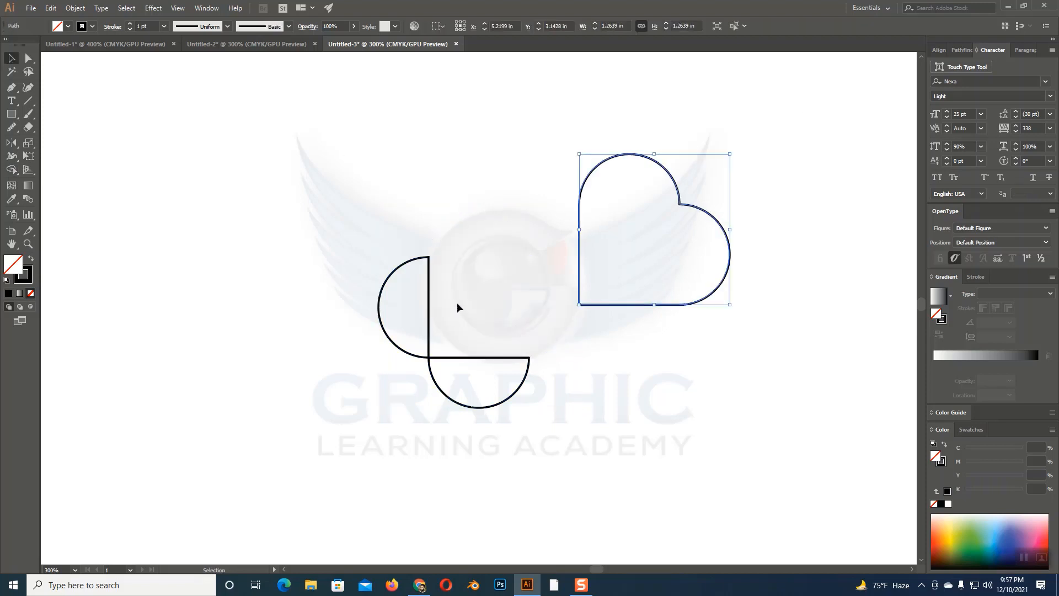
pyautogui.moveTo(342, 242); pyautogui.dragTo(488, 415)
pyautogui.press('Delete')
# Rotate the merged shape 45° so the heart stands upright with its point facing down
pyautogui.click(607, 305)
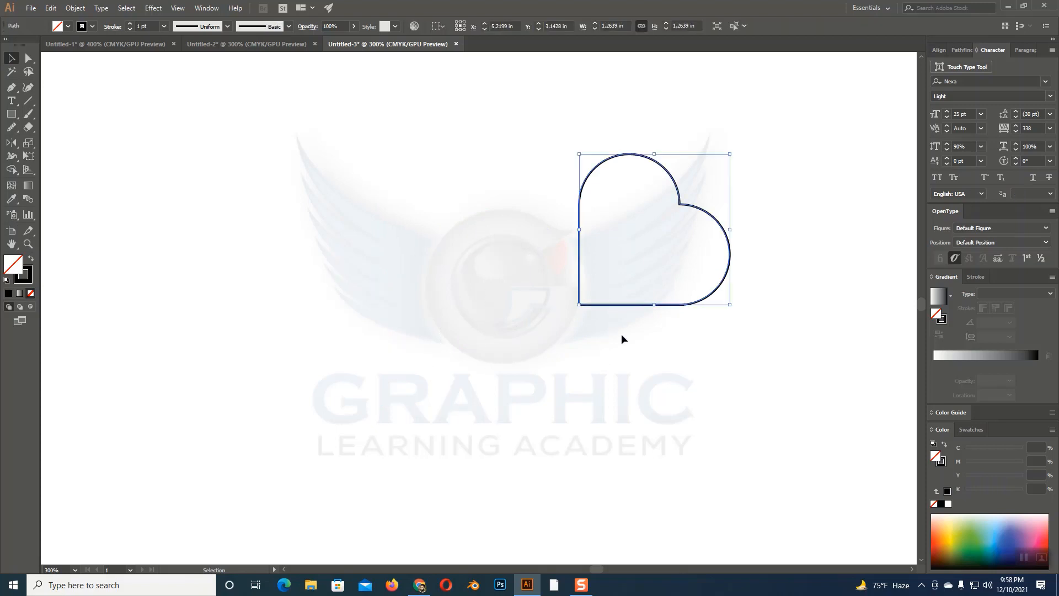
pyautogui.moveTo(733, 311); pyautogui.dragTo(737, 232)
pyautogui.click(776, 290)
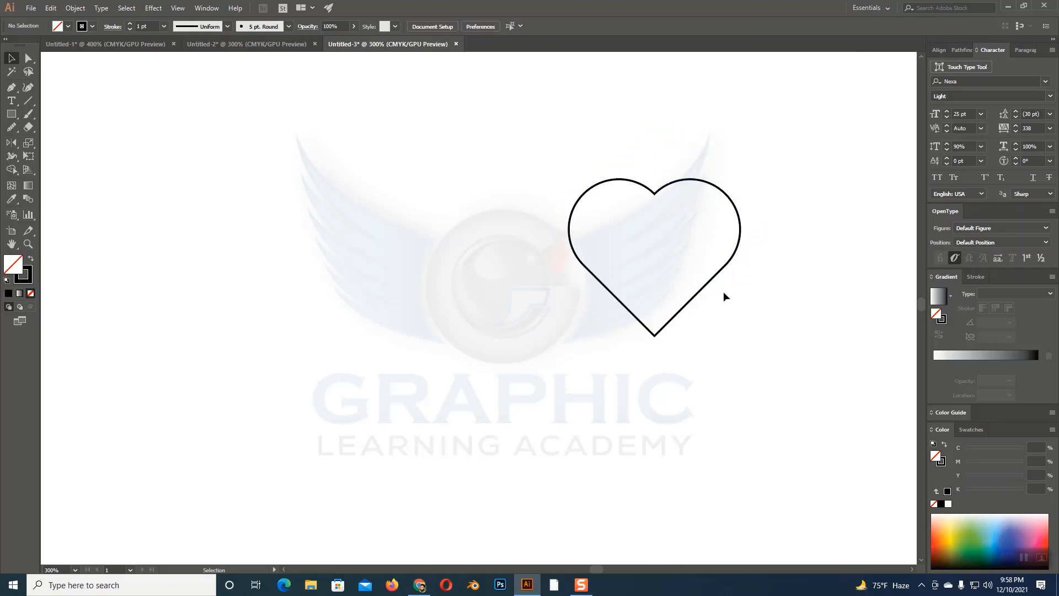
# Smooth both sides of the heart where the curves meet the straight edges, using the Smooth tool
pyautogui.click(704, 289)
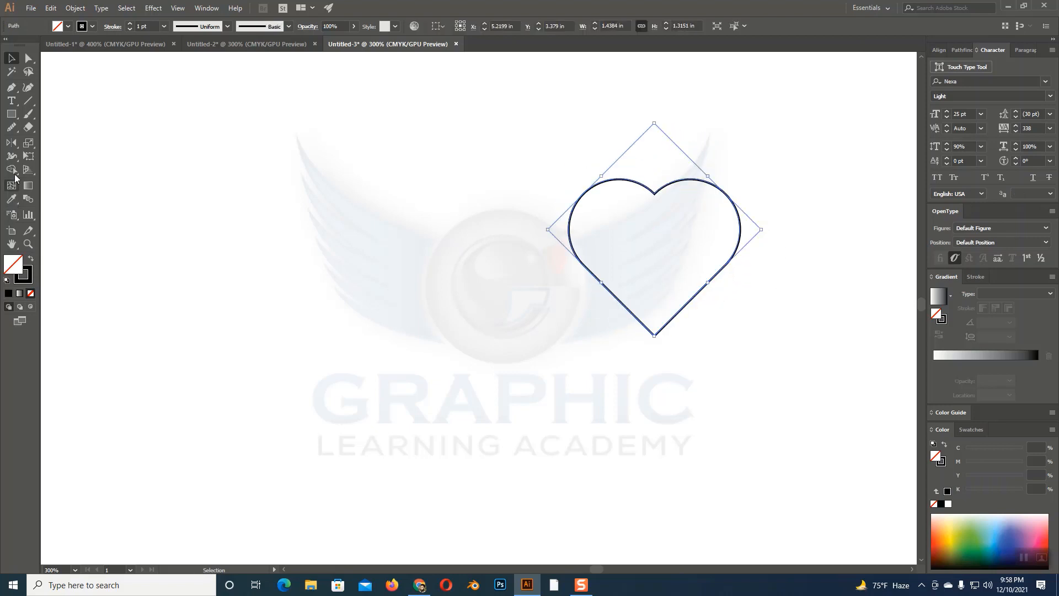
pyautogui.click(11, 129)
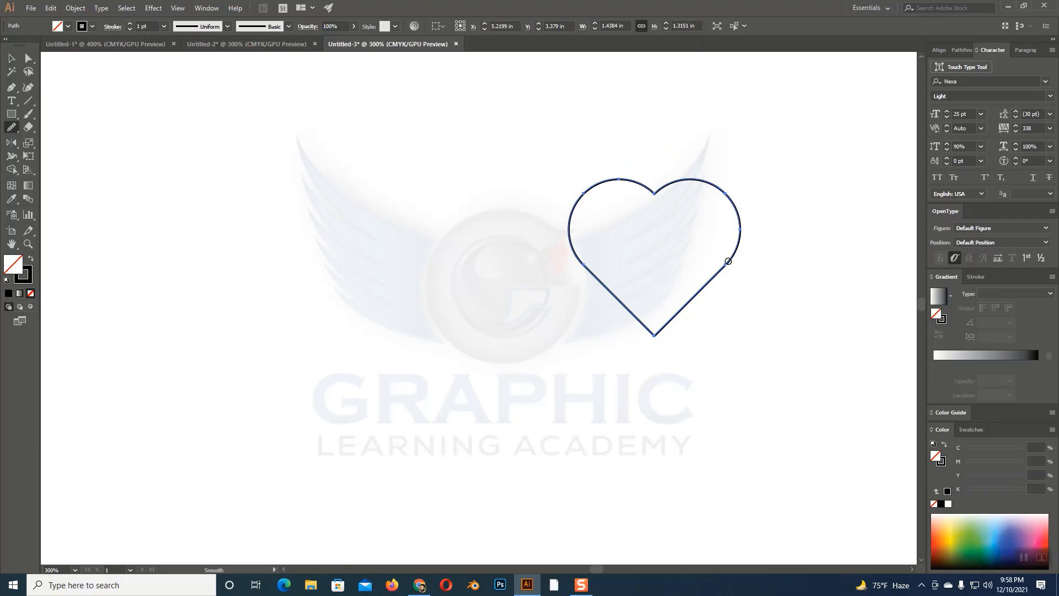
pyautogui.moveTo(728, 261); pyautogui.dragTo(682, 310)
pyautogui.moveTo(581, 261); pyautogui.dragTo(617, 291)
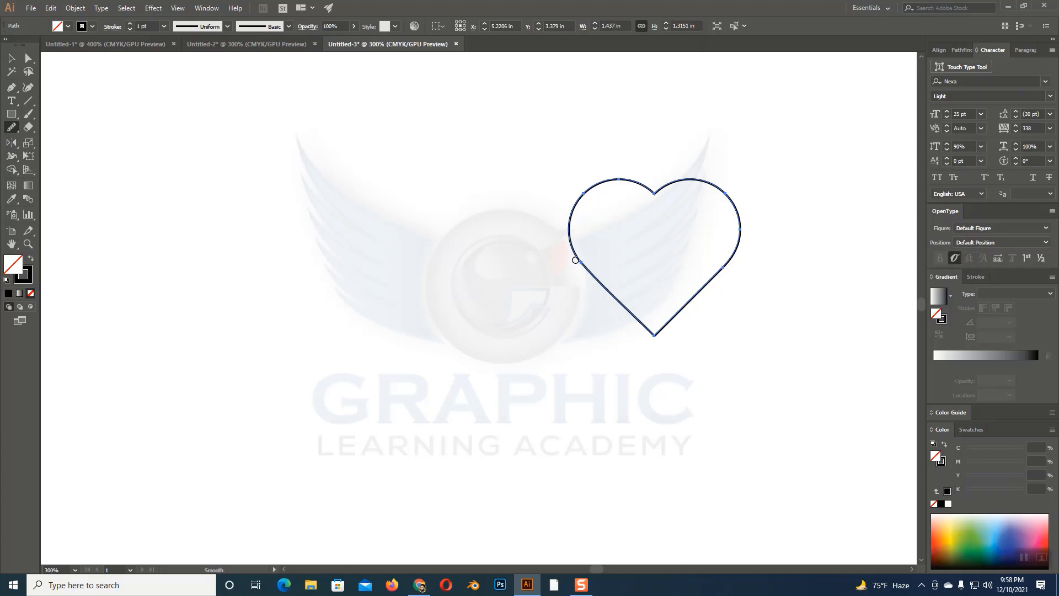
pyautogui.moveTo(575, 255); pyautogui.dragTo(628, 307)
pyautogui.moveTo(708, 282); pyautogui.dragTo(704, 291)
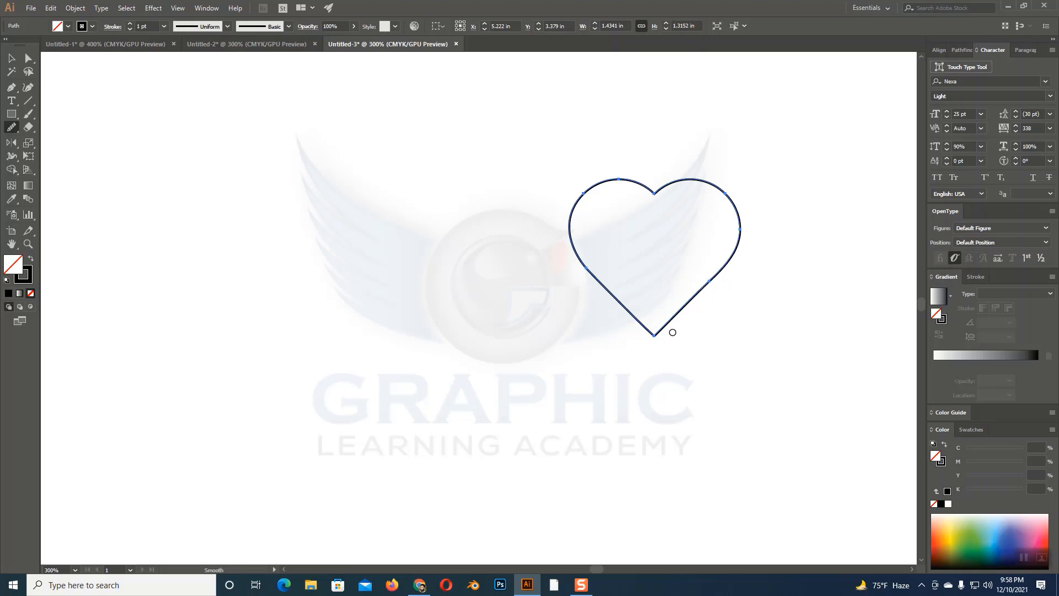
# Create an inner heart by offsetting the heart's path by -0.15 in with Miter joins and a miter limit of 4
pyautogui.click(11, 58)
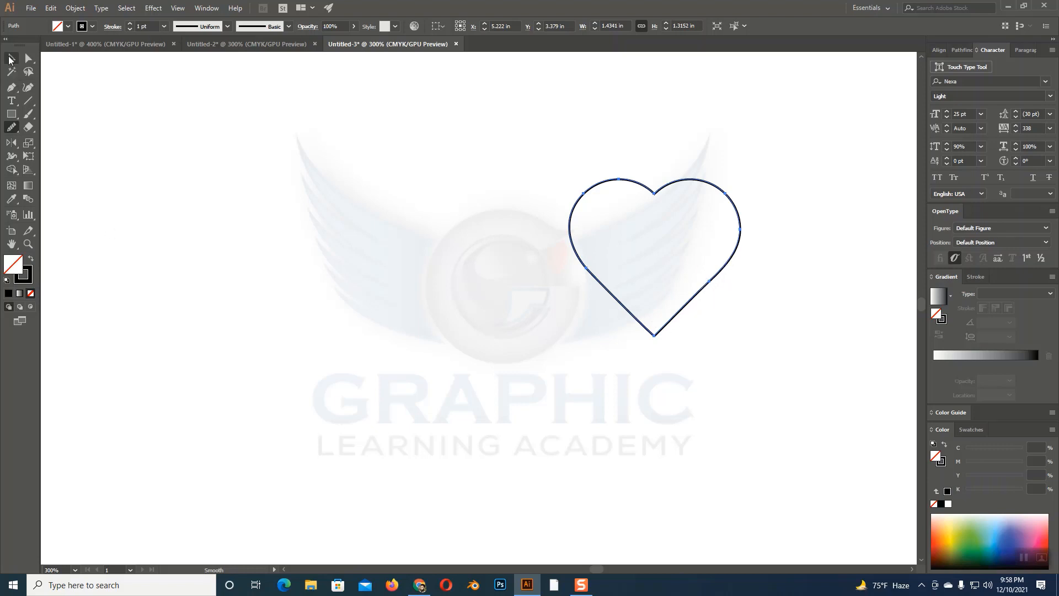
pyautogui.click(227, 233)
pyautogui.click(681, 312)
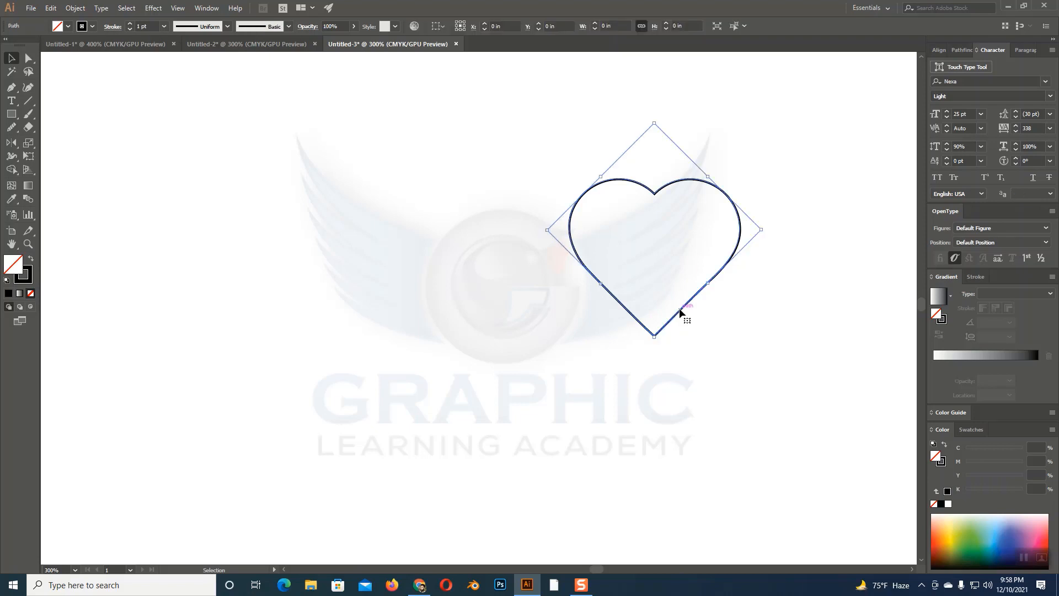
pyautogui.click(75, 8)
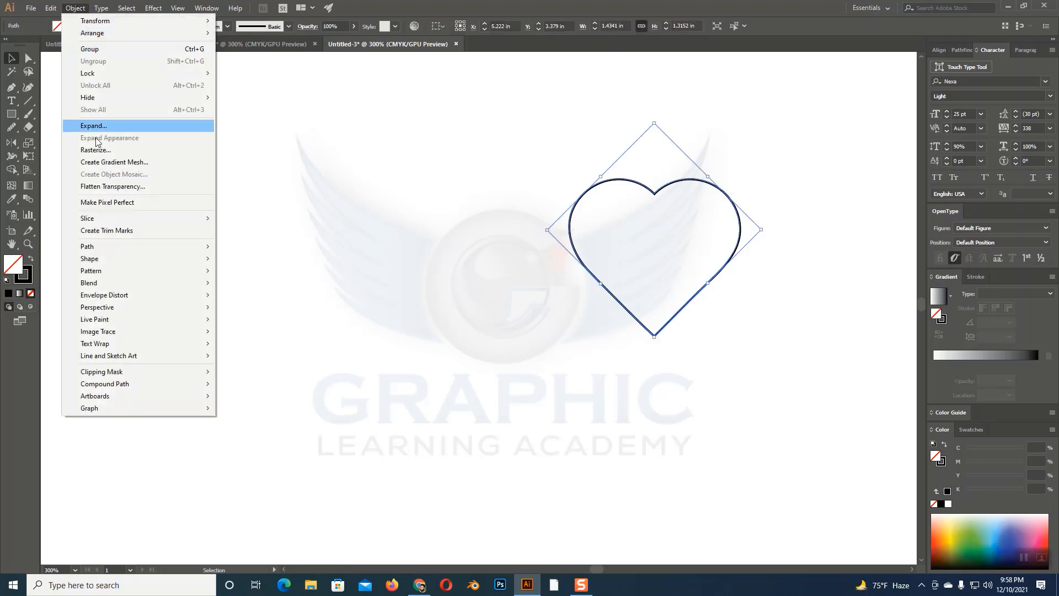
pyautogui.moveTo(104, 246)
pyautogui.click(278, 286)
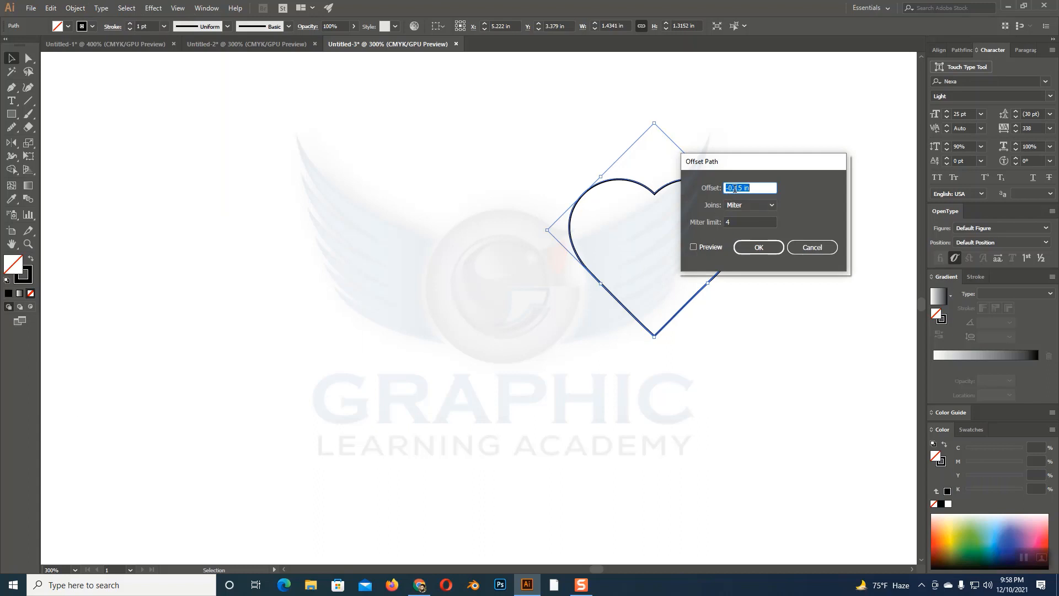
pyautogui.click(693, 247)
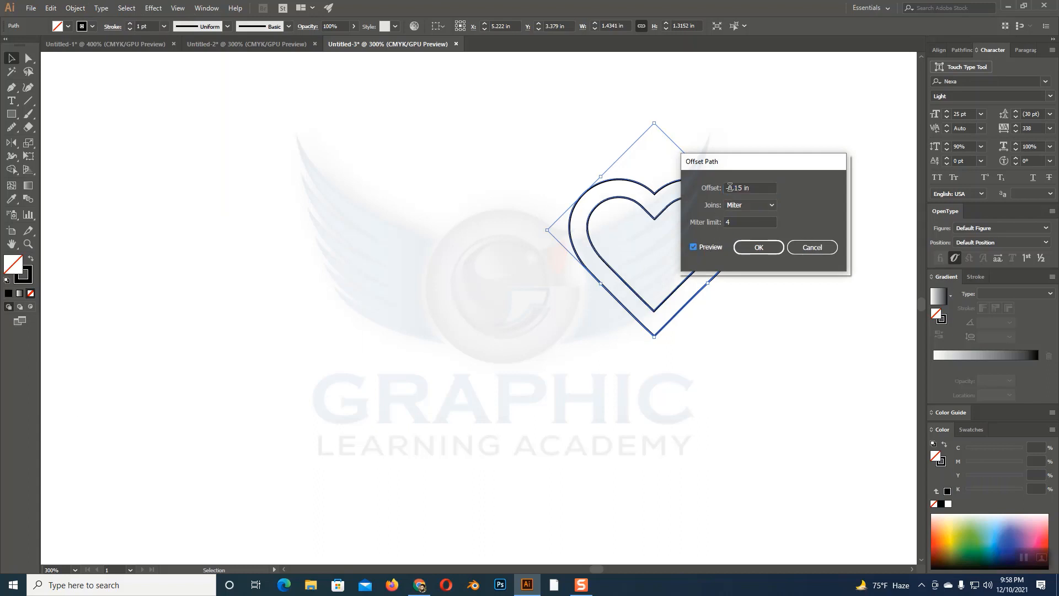
pyautogui.moveTo(750, 160); pyautogui.dragTo(803, 157)
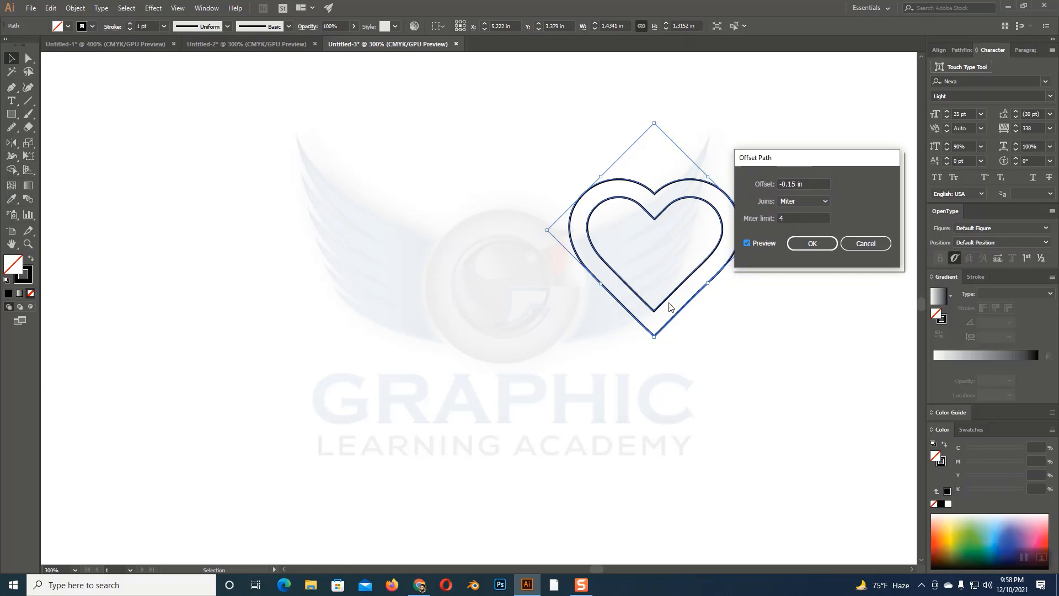
pyautogui.click(812, 243)
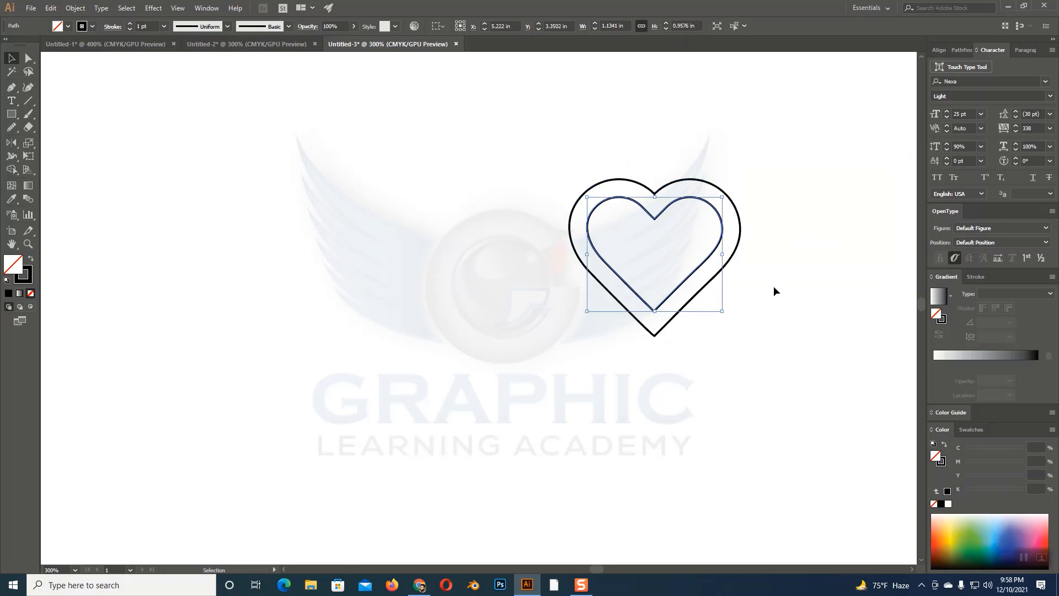
pyautogui.click(773, 291)
# Fill the outer heart with black and no stroke, and subtract the inner heart from it with Minus Front
pyautogui.click(720, 271)
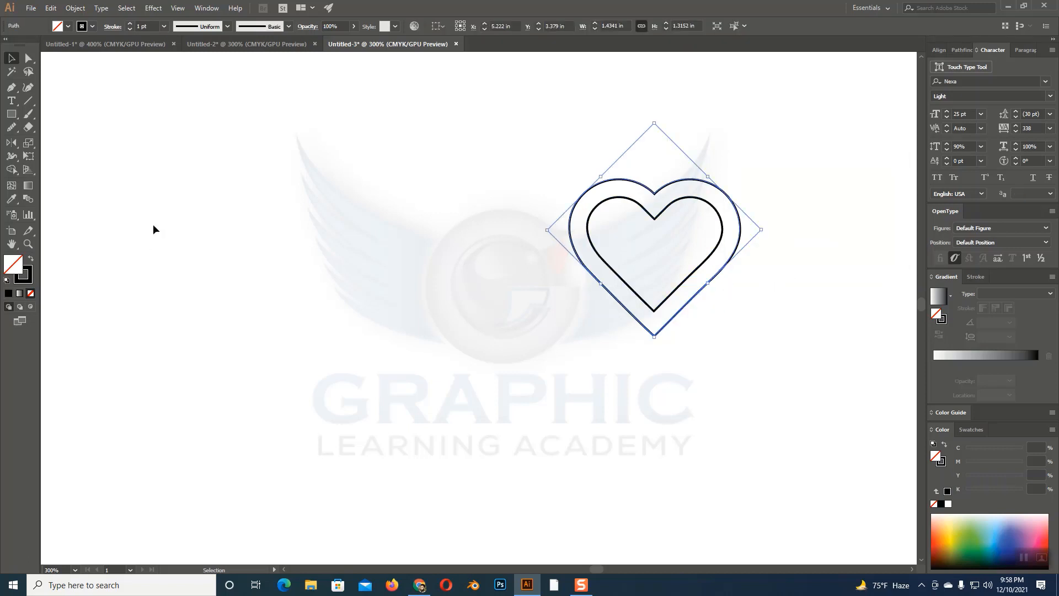
pyautogui.click(30, 259)
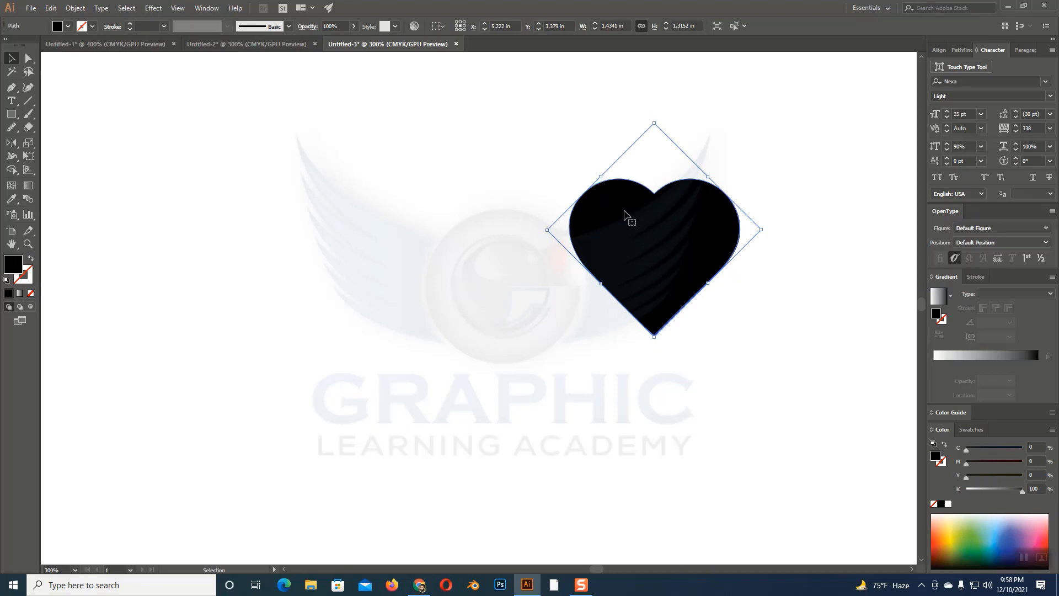
pyautogui.moveTo(562, 135); pyautogui.dragTo(768, 336)
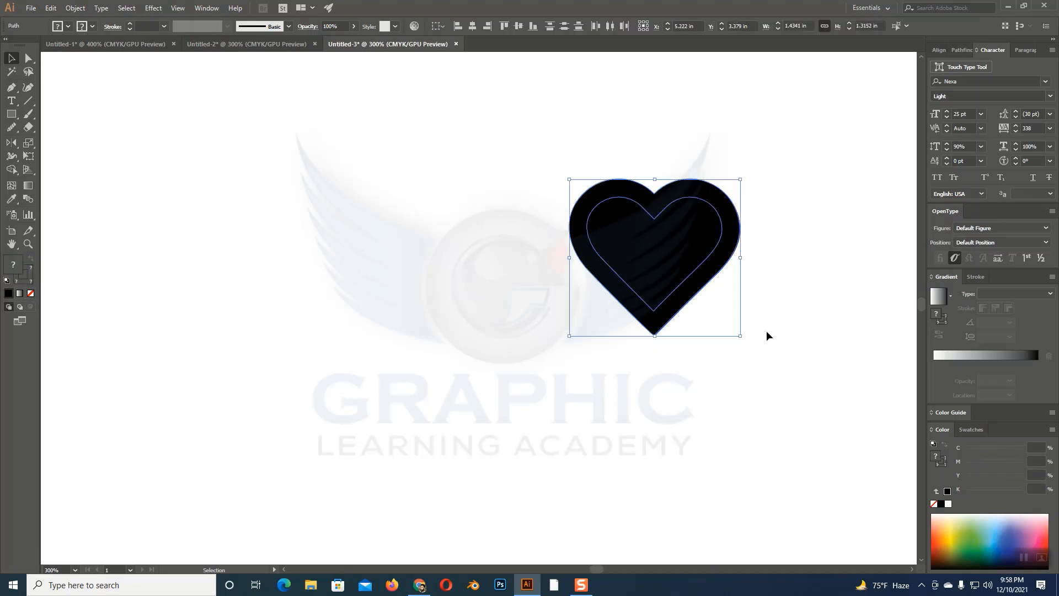
pyautogui.click(957, 50)
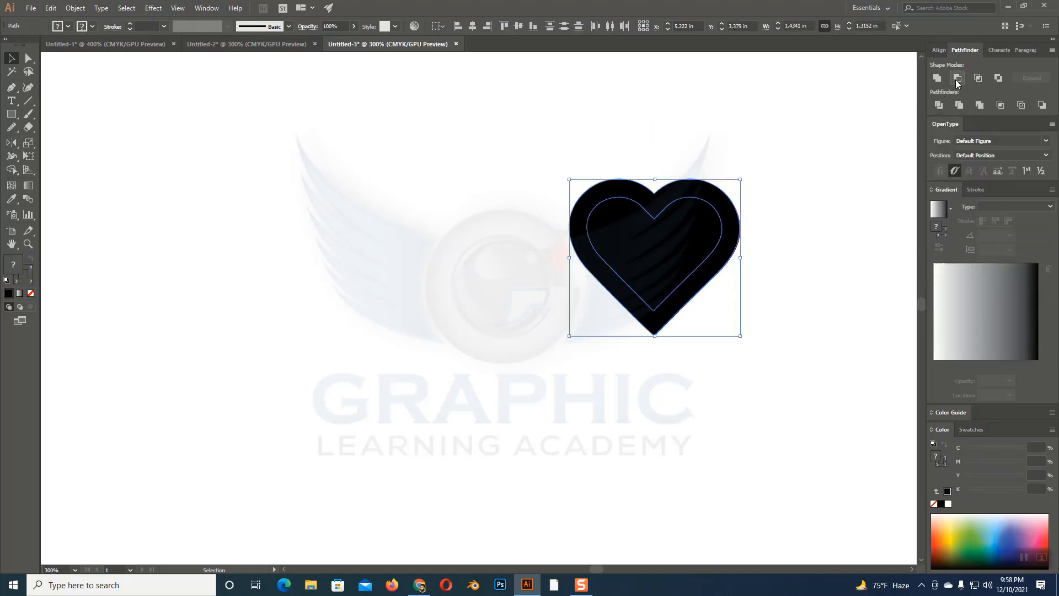
pyautogui.click(957, 79)
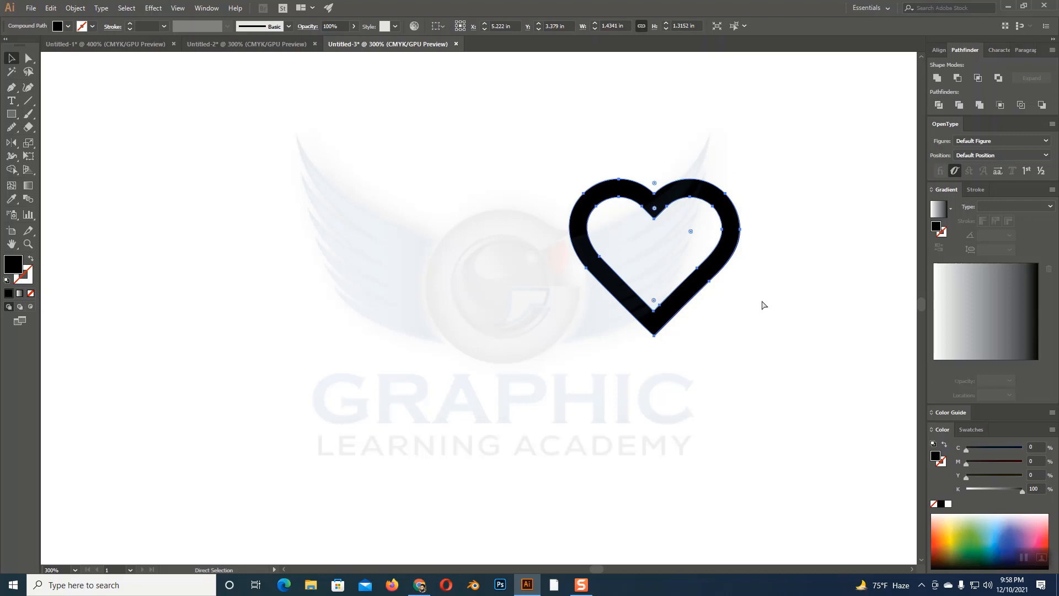
# Show the rulers and place a horizontal guide at the heart's bottom tip
pyautogui.hotkey('ctrl', '-')
pyautogui.scroll(-1, 761, 302)
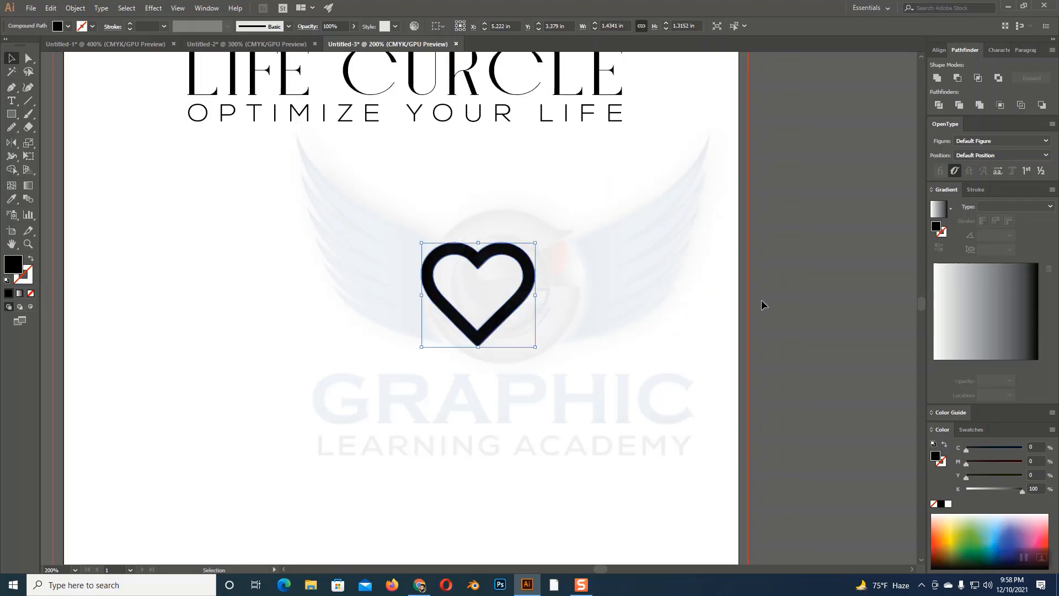
pyautogui.click(573, 345)
pyautogui.press('a')
pyautogui.hotkey('ctrl', 'r')
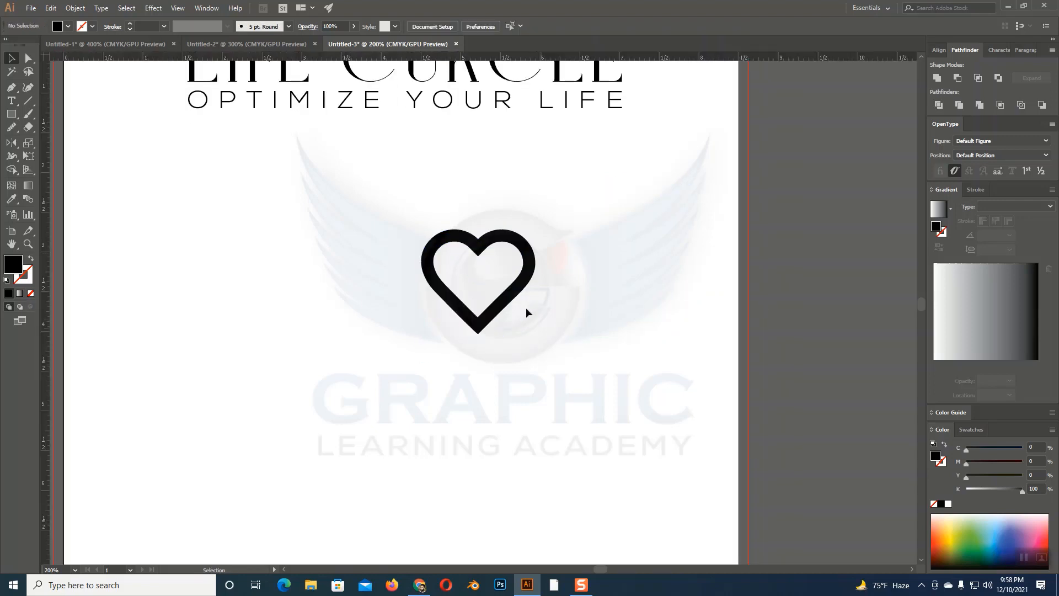
pyautogui.moveTo(463, 56); pyautogui.dragTo(479, 333)
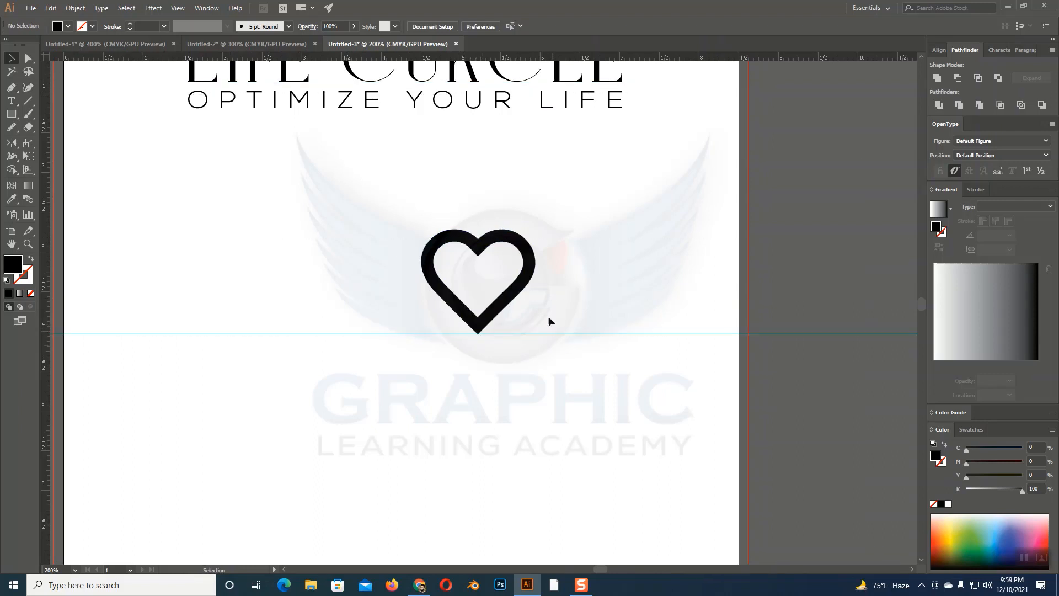
# Rotate the heart until its tip points to the lower left with straight edges horizontal and vertical, then move it down to the guide
pyautogui.click(530, 256)
pyautogui.moveTo(544, 225); pyautogui.dragTo(564, 390)
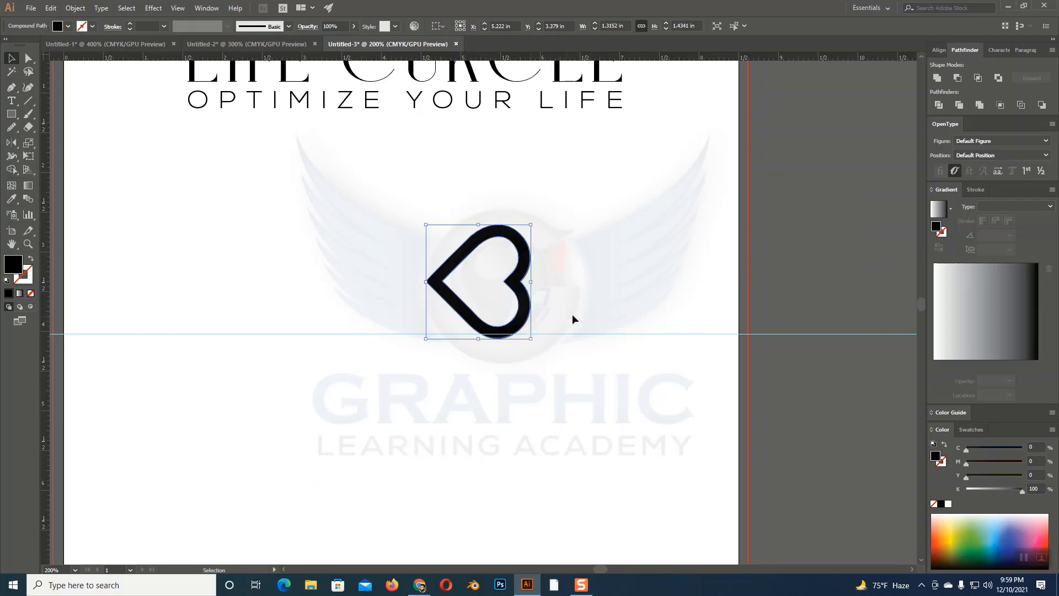
pyautogui.moveTo(534, 345); pyautogui.dragTo(569, 288)
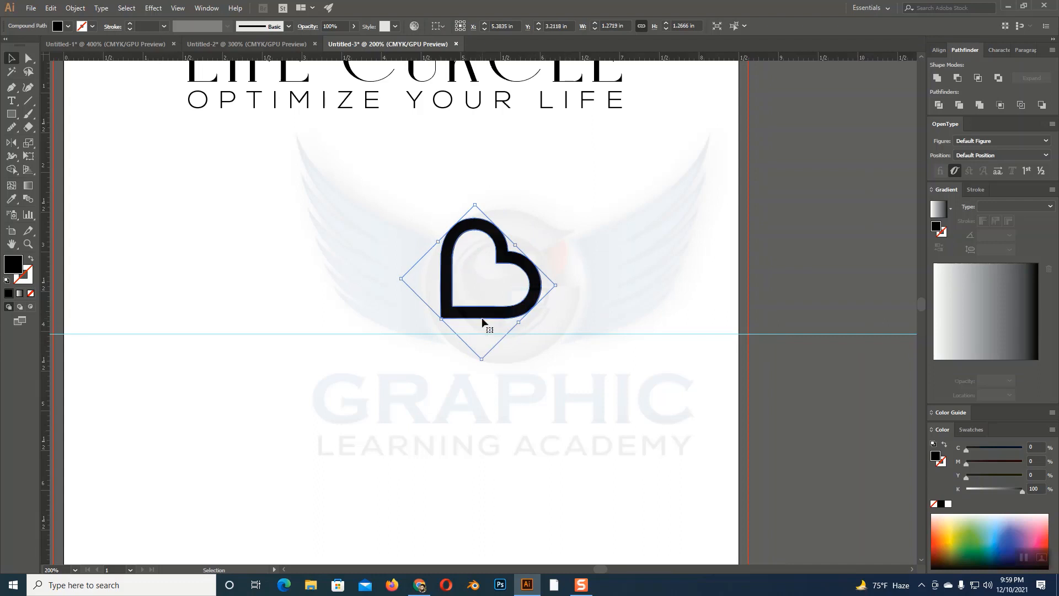
pyautogui.moveTo(483, 317); pyautogui.dragTo(484, 333)
pyautogui.click(537, 361)
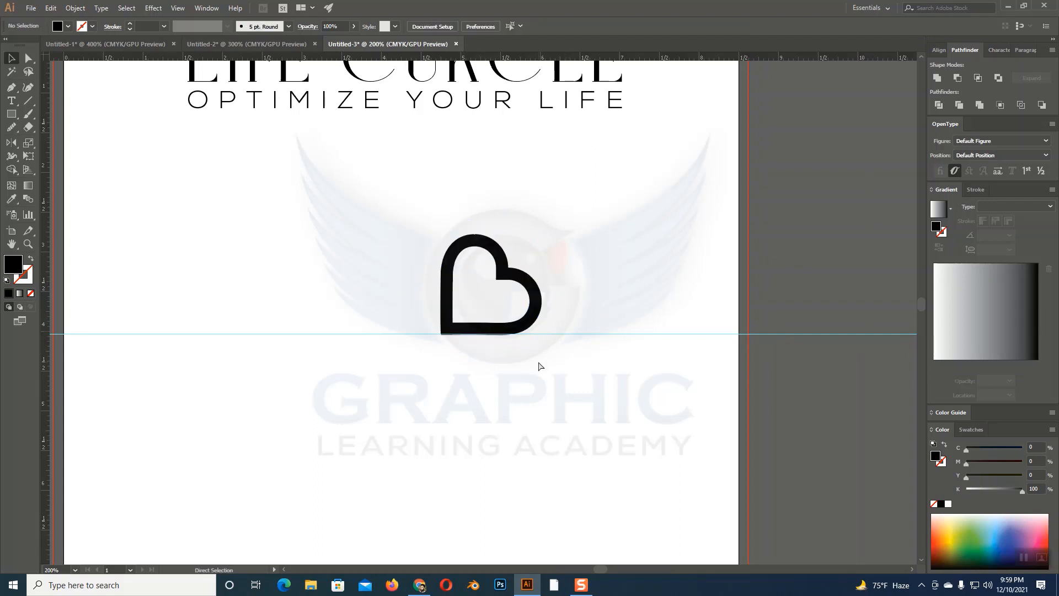
# Fine-adjust the rotated heart's height so its lower straight edge sits exactly on the horizontal guide
pyautogui.hotkey('ctrl', '=')
pyautogui.hotkey('ctrl', '=')
pyautogui.hotkey('ctrl', '=')
pyautogui.hotkey('ctrl', '-')
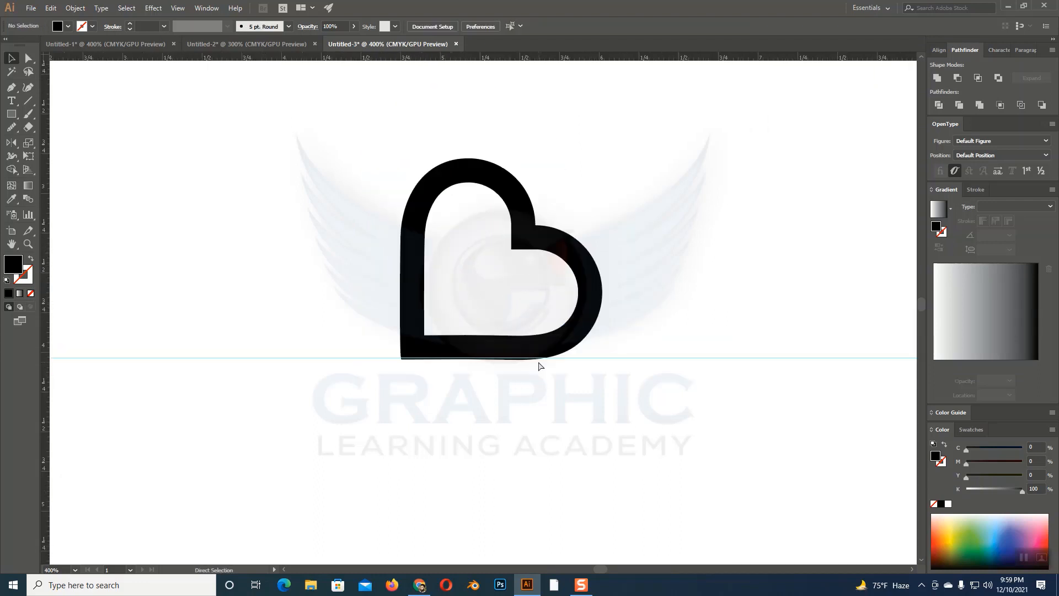
pyautogui.hotkey('ctrl', '=')
pyautogui.hotkey('ctrl', '=')
pyautogui.scroll(-3, 539, 366)
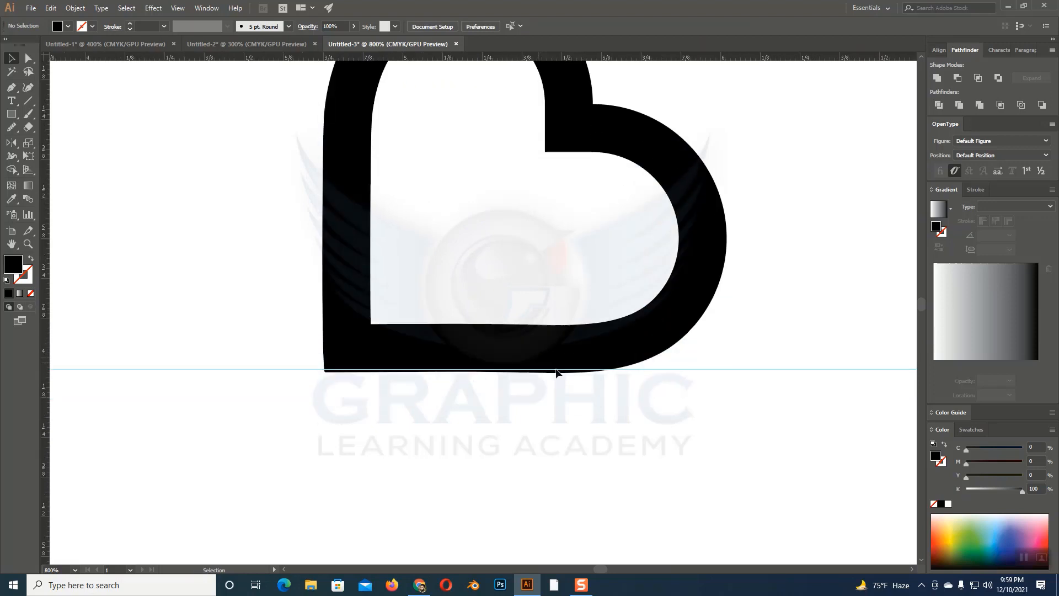
pyautogui.moveTo(440, 318); pyautogui.dragTo(484, 314)
pyautogui.click(462, 369)
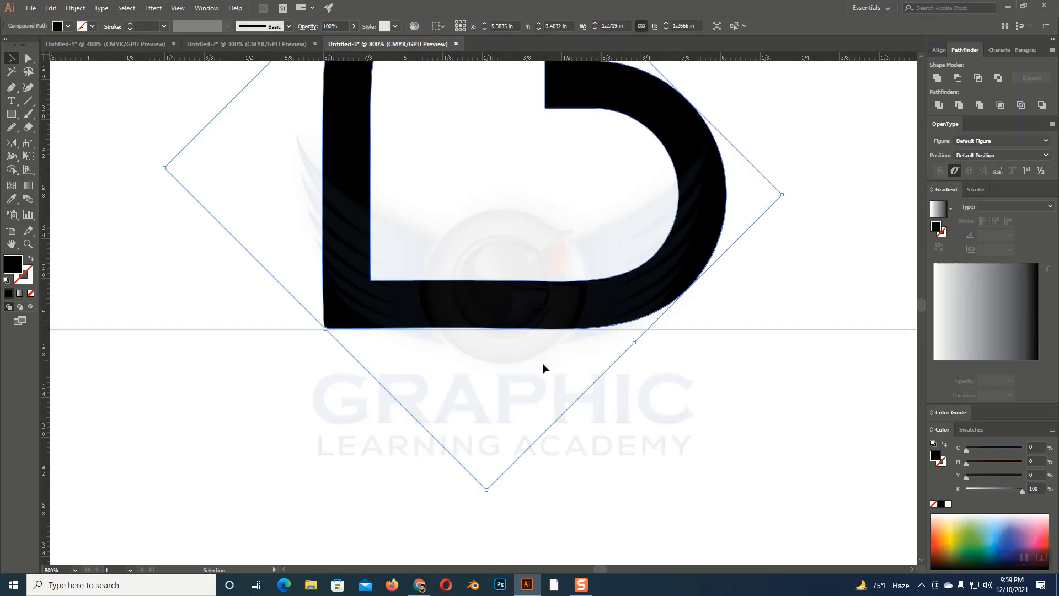
pyautogui.click(686, 461)
pyautogui.press('a')
pyautogui.hotkey('ctrl', '-')
pyautogui.hotkey('ctrl', '-')
pyautogui.hotkey('ctrl', '-')
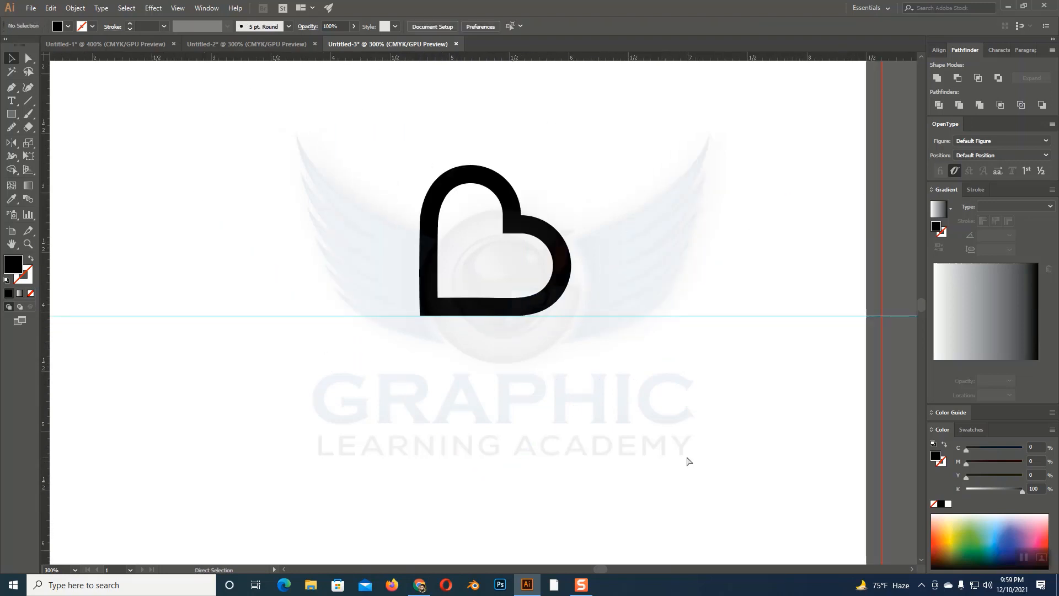
# Reflect a copy of the heart across a vertical axis just beyond its straight side, leaving a narrow gap between the two hearts
pyautogui.press('v')
pyautogui.scroll(3, 686, 455)
pyautogui.click(500, 409)
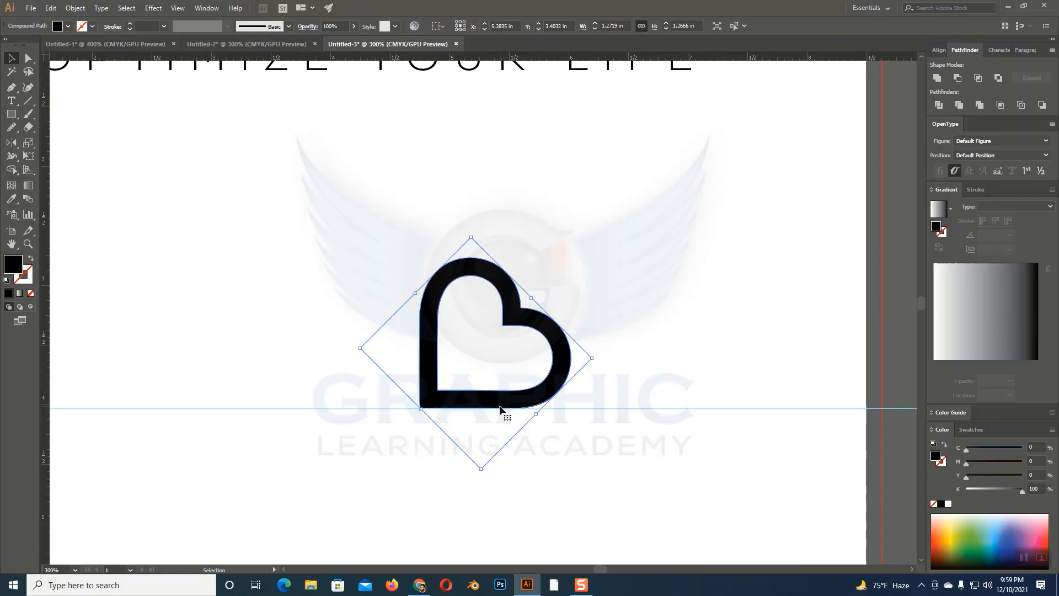
pyautogui.hotkey('ctrl', 'c')
pyautogui.moveTo(575, 470); pyautogui.dragTo(627, 440)
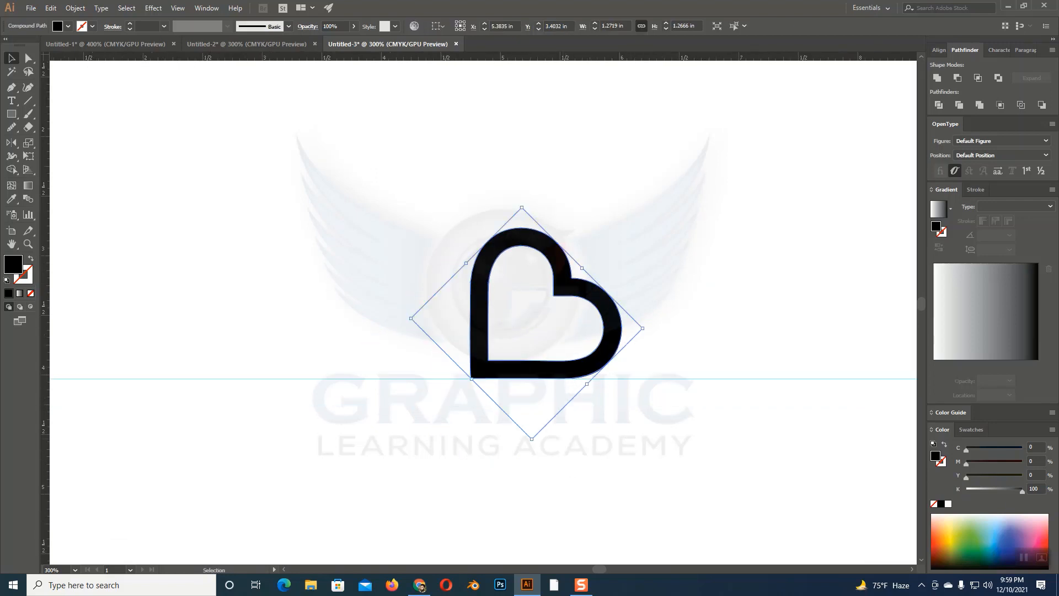
pyautogui.click(11, 142)
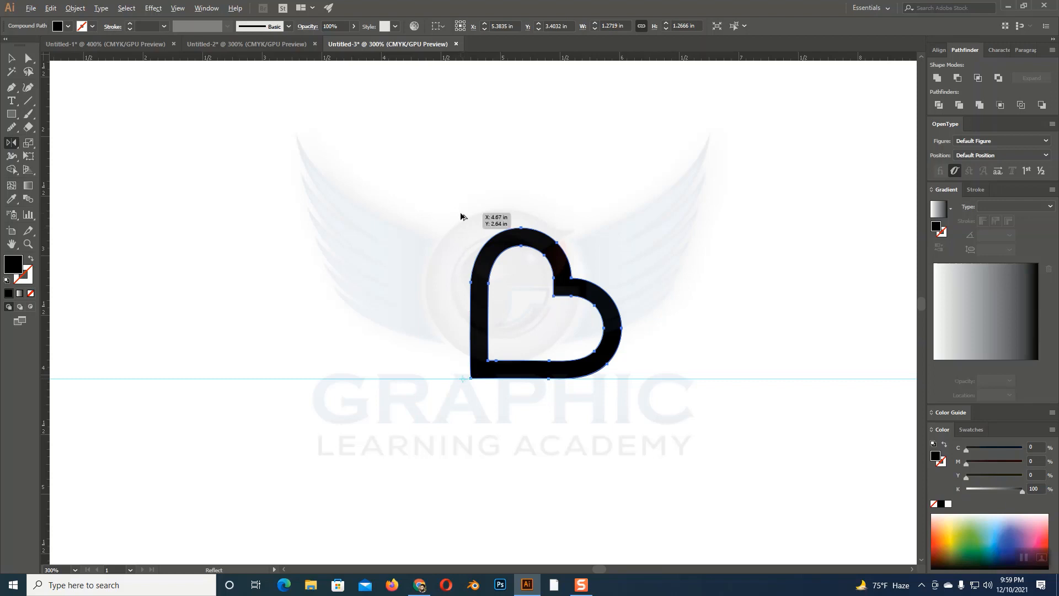
pyautogui.moveTo(460, 216); pyautogui.dragTo(486, 218)
pyautogui.press('v')
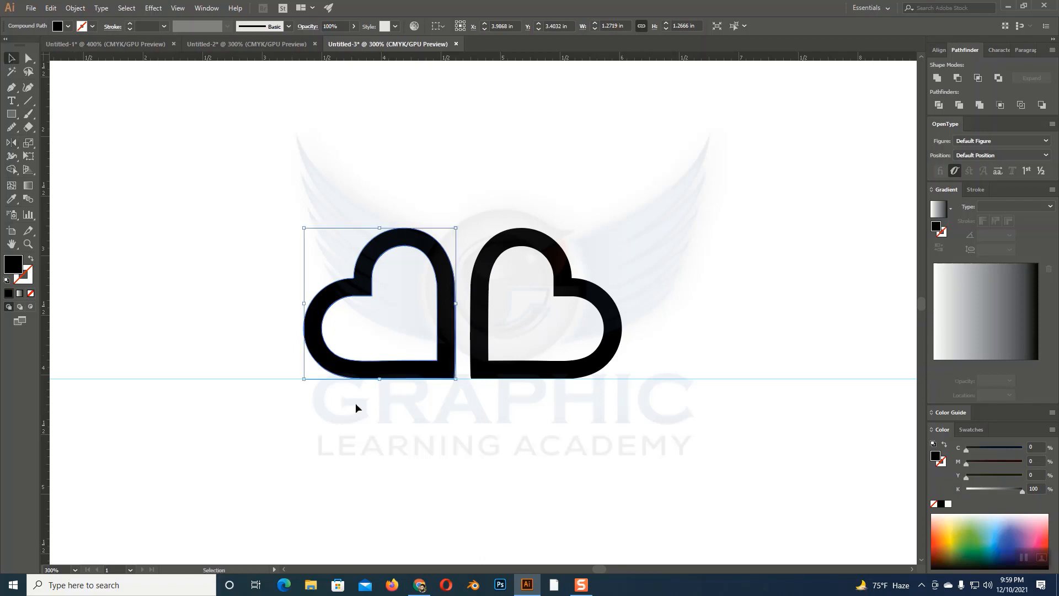
pyautogui.click(201, 216)
pyautogui.moveTo(280, 173); pyautogui.dragTo(684, 406)
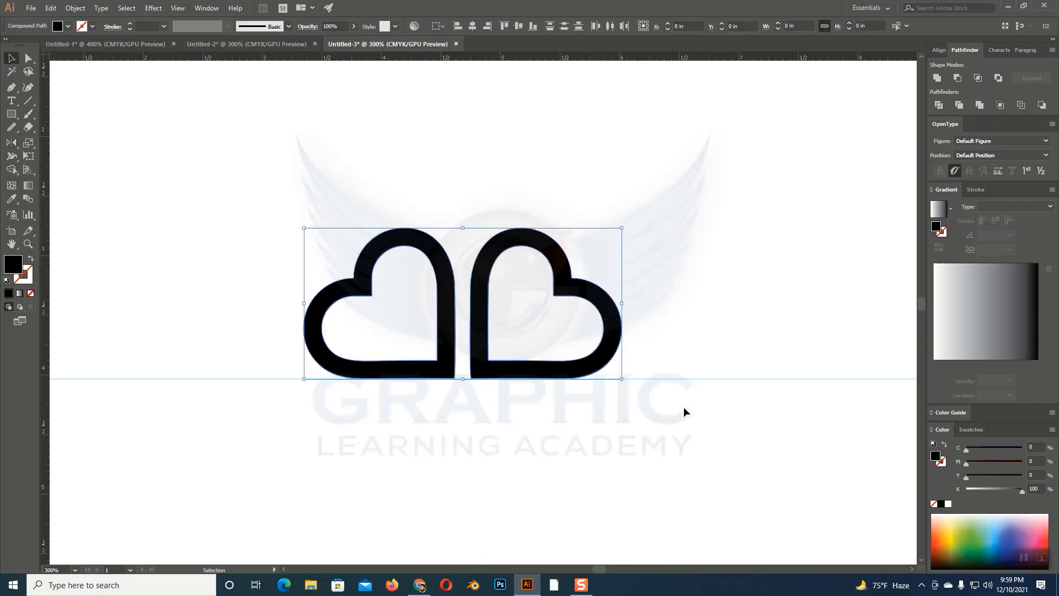
pyautogui.click(709, 393)
pyautogui.scroll(-2, 432, 336)
# Draw a spacer rectangle about 0.12 by 0.30 in, as thick as the gap between the hearts, laid horizontally and centred on the guide
pyautogui.moveTo(316, 159); pyautogui.dragTo(701, 299)
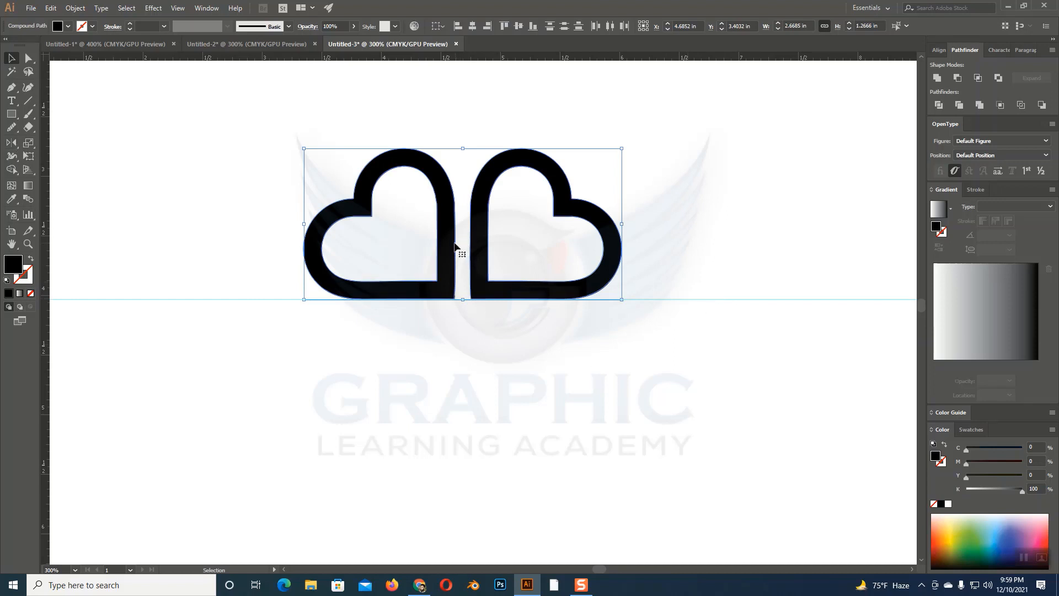
pyautogui.press('m')
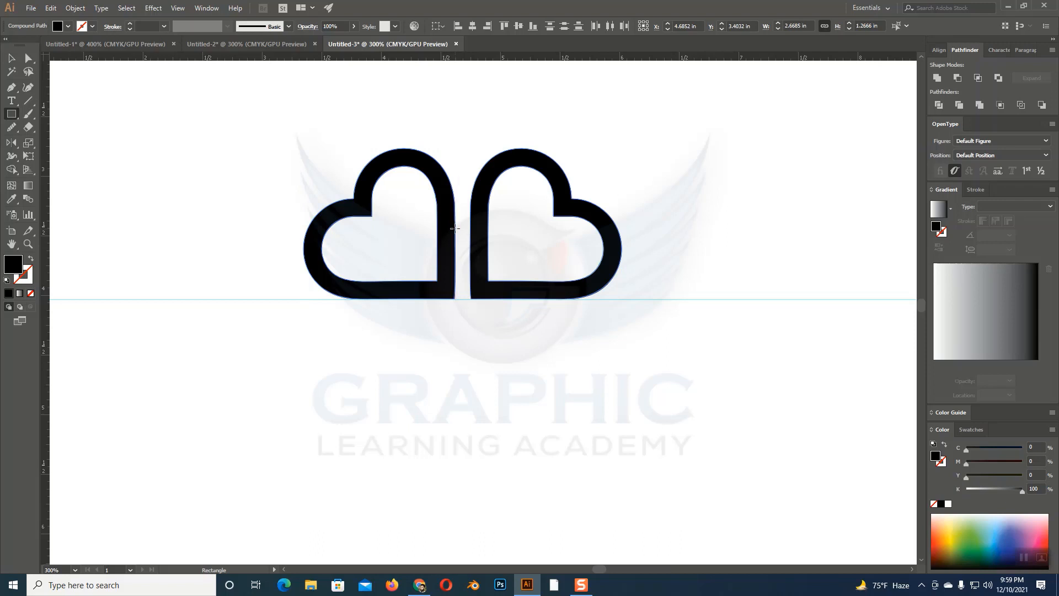
pyautogui.moveTo(455, 227); pyautogui.dragTo(475, 319)
pyautogui.press('v')
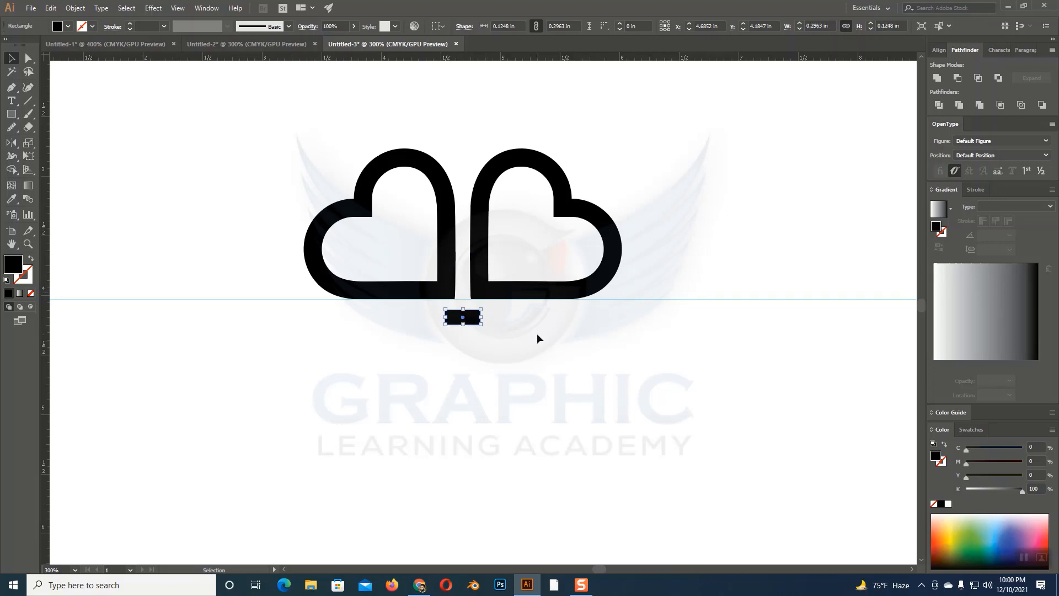
pyautogui.click(537, 333)
pyautogui.click(475, 326)
pyautogui.moveTo(475, 319); pyautogui.dragTo(473, 306)
pyautogui.click(527, 332)
# Reflect a copy of both hearts downward across the spacer rectangle's bottom edge, and delete the spacer
pyautogui.click(451, 275)
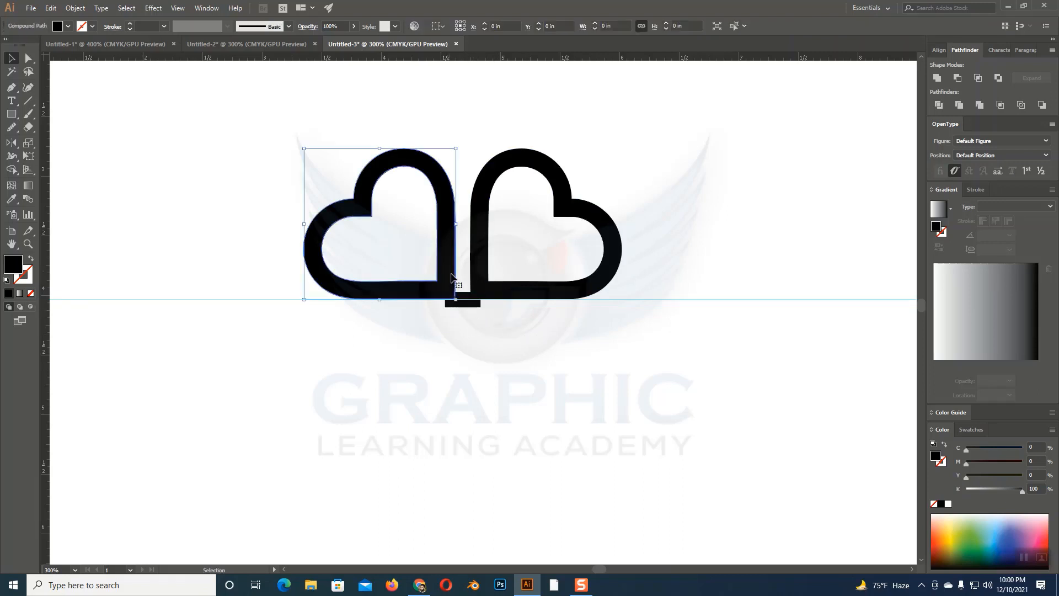
pyautogui.keyDown('shift'); pyautogui.click(483, 293); pyautogui.keyUp('shift')
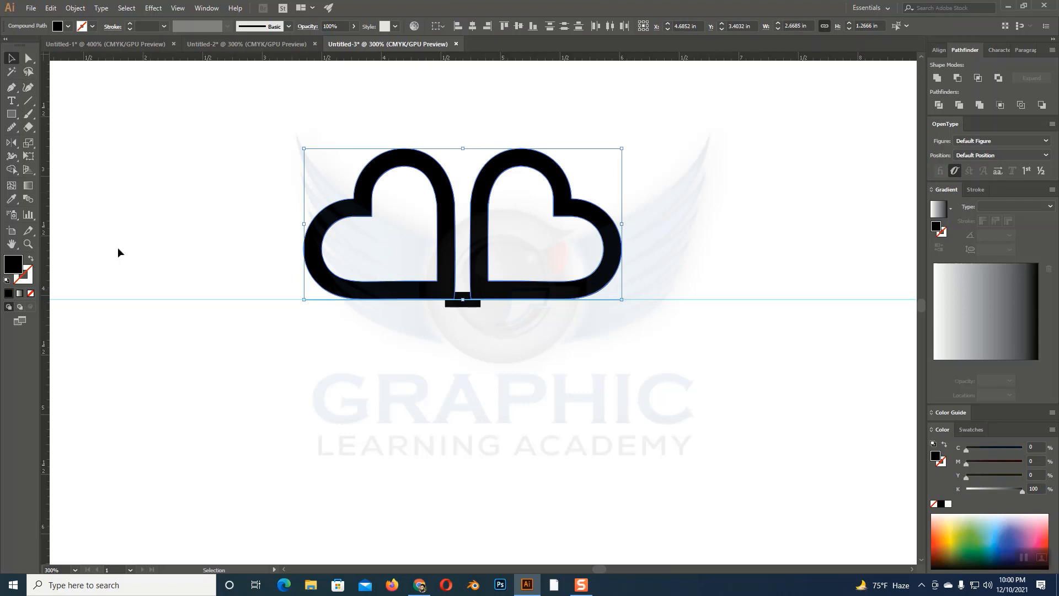
pyautogui.click(12, 143)
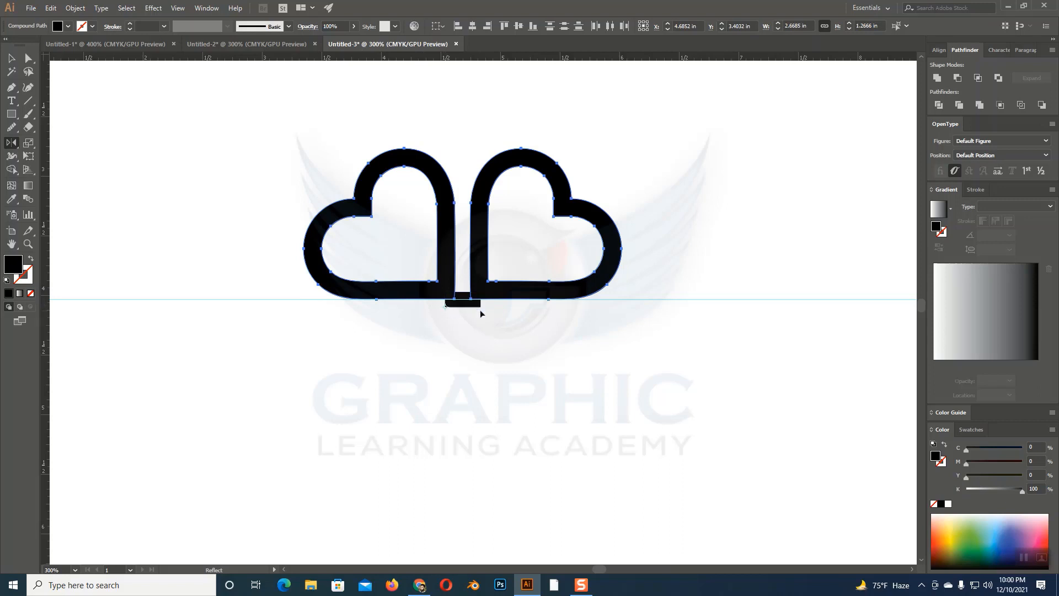
pyautogui.moveTo(480, 310); pyautogui.dragTo(478, 347)
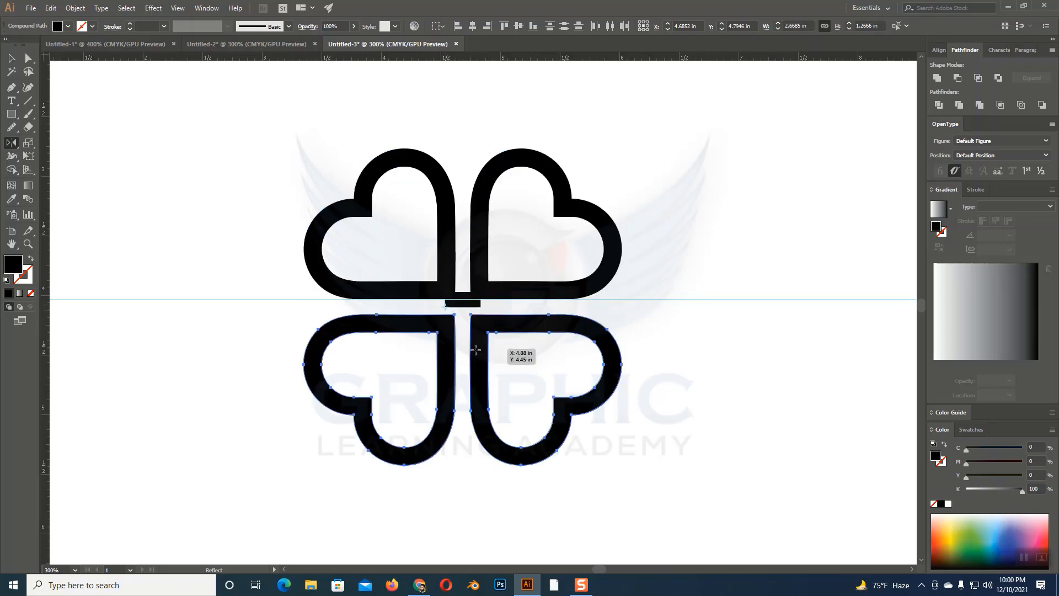
pyautogui.press('v')
pyautogui.click(702, 307)
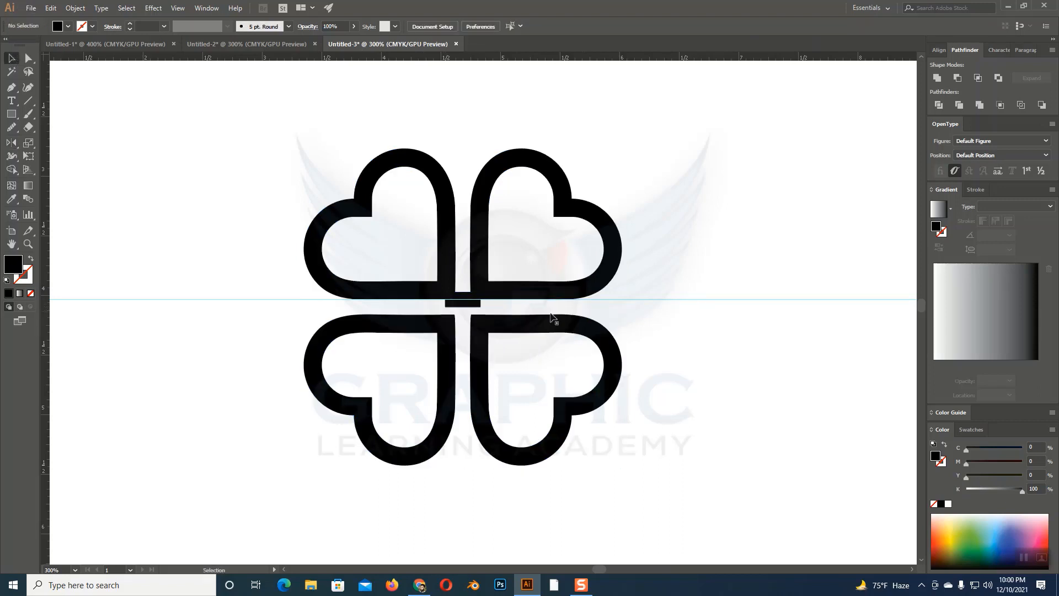
pyautogui.click(470, 304)
pyautogui.press('Delete')
# Draw a closed four-point black shape with the Pen tool bridging the gap between the lower bars of the two upper hearts
pyautogui.scroll(2, 469, 305)
pyautogui.scroll(-1, 470, 306)
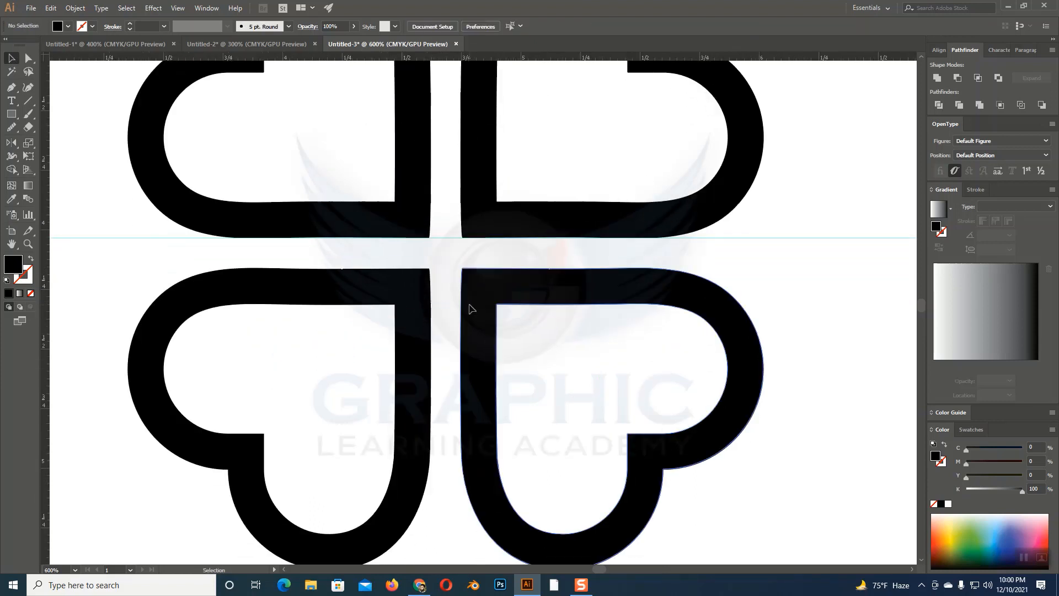
pyautogui.scroll(1, 474, 263)
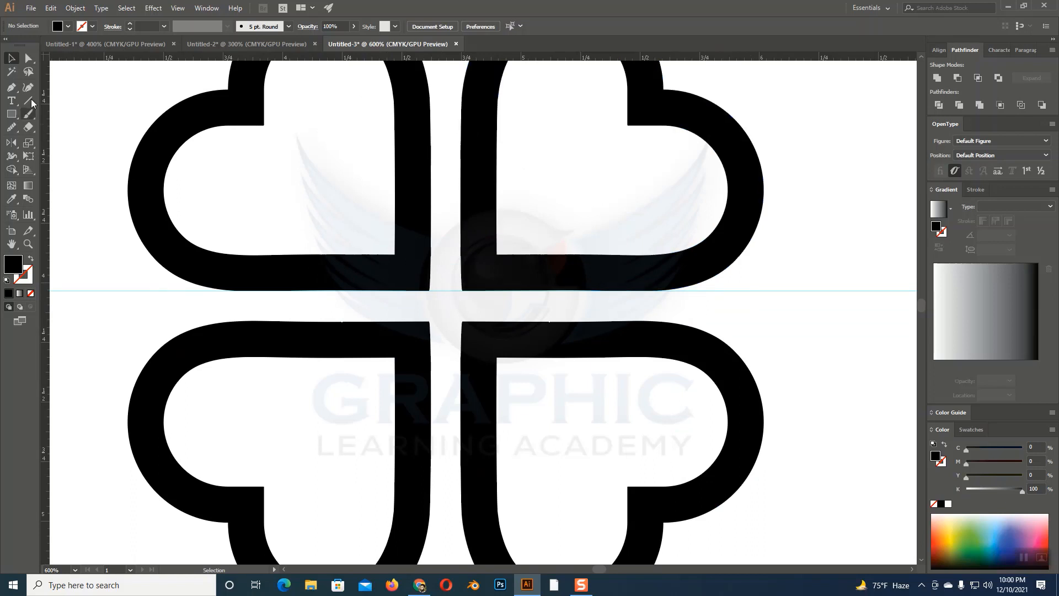
pyautogui.click(11, 87)
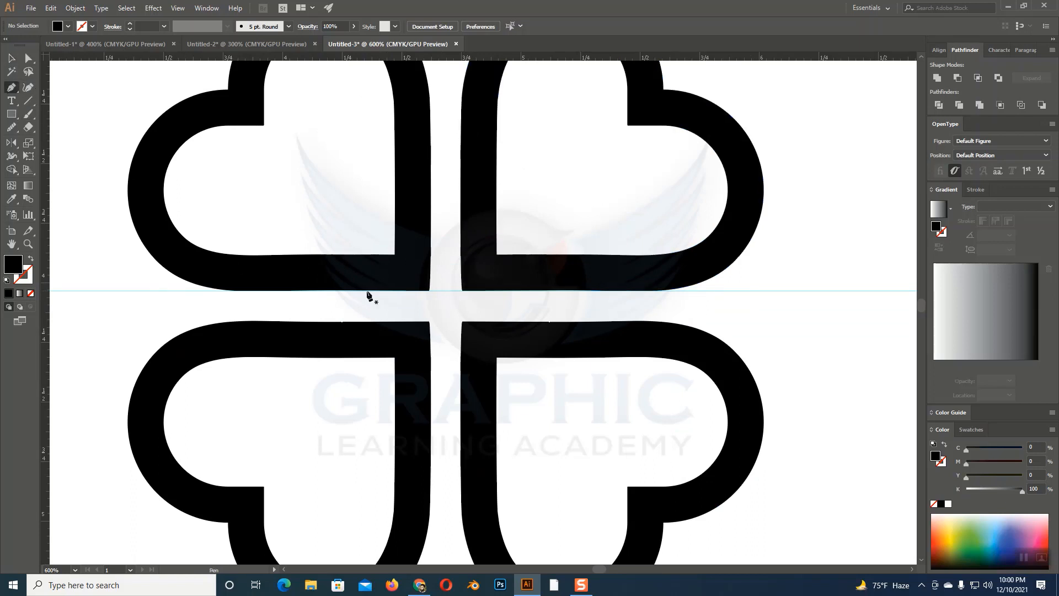
pyautogui.click(394, 255)
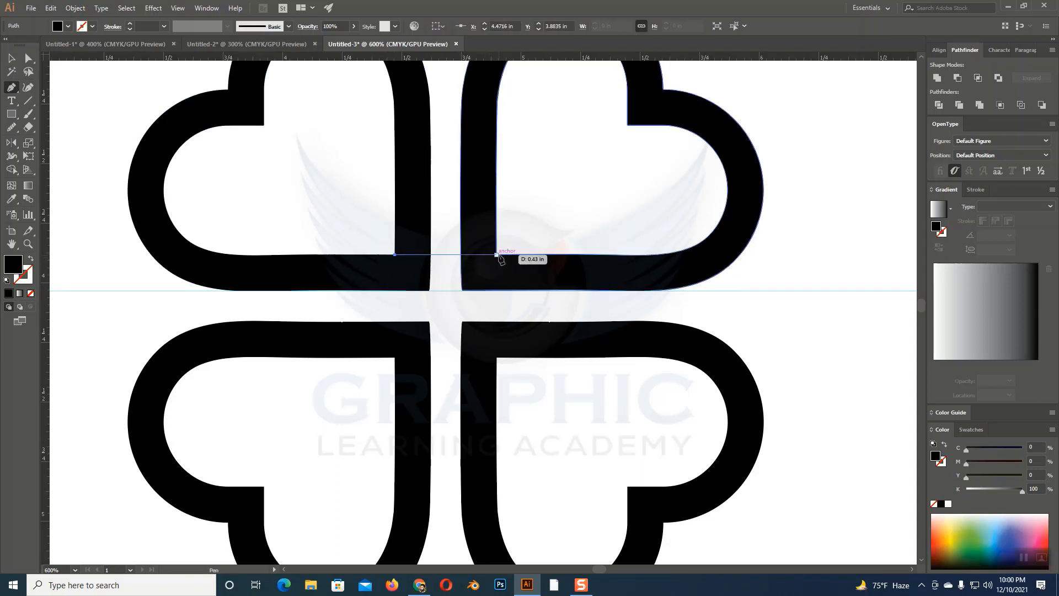
pyautogui.click(496, 255)
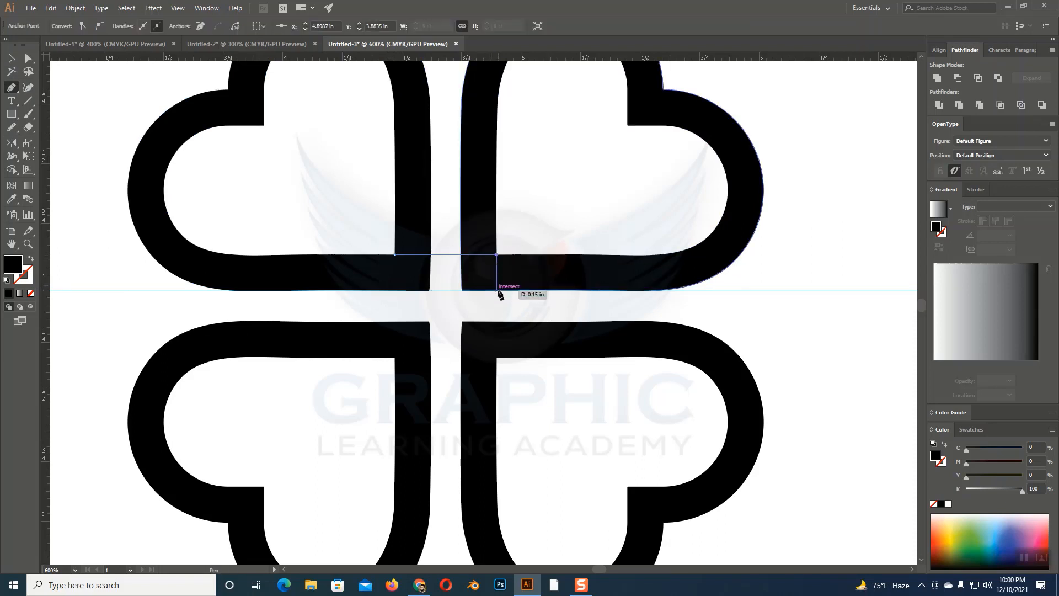
pyautogui.click(497, 290)
pyautogui.click(384, 289)
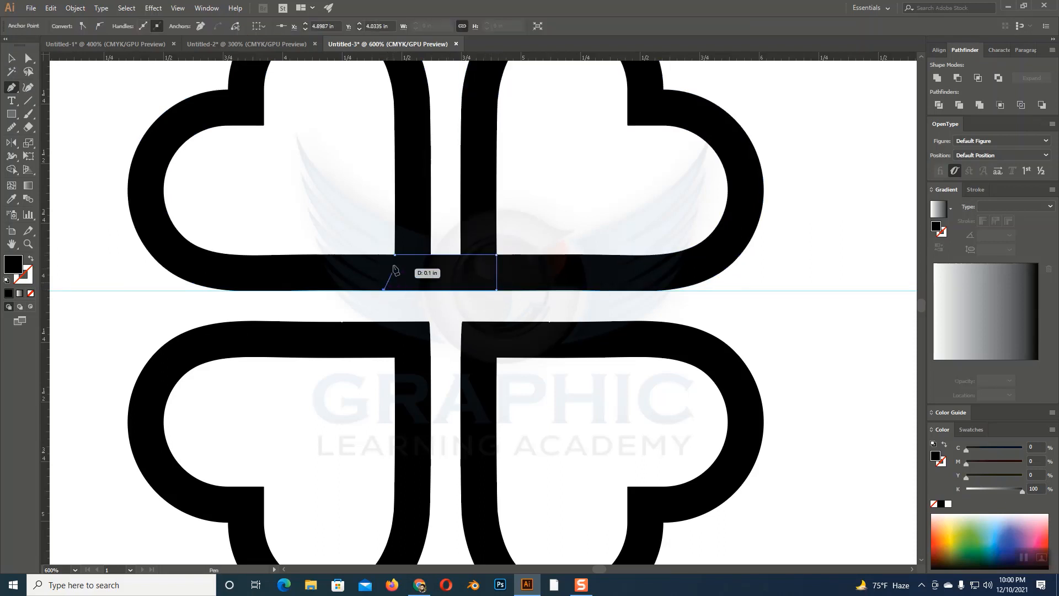
pyautogui.click(394, 256)
pyautogui.click(11, 57)
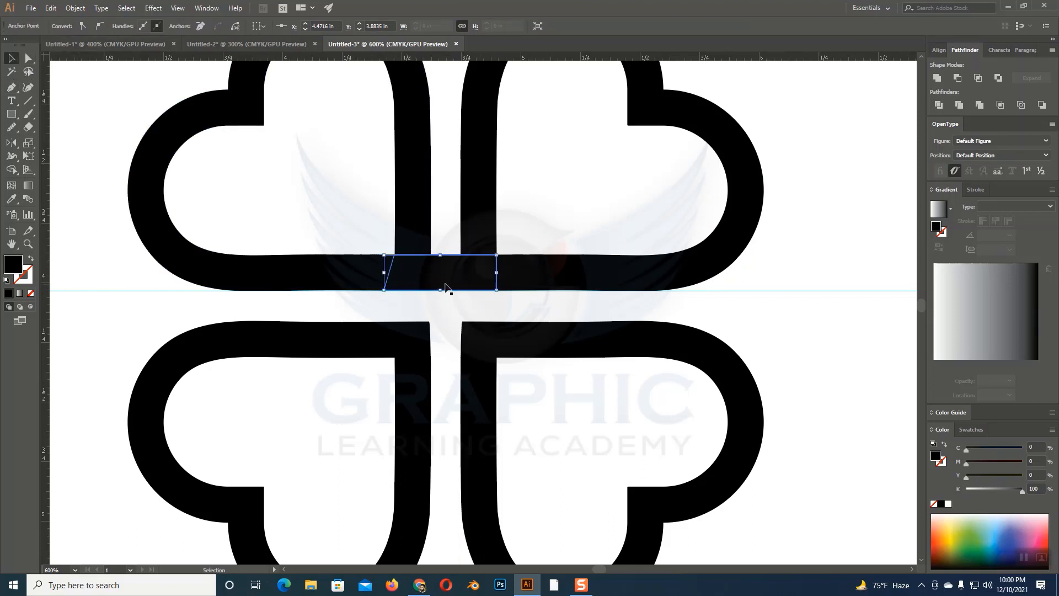
# Draw a closed four-point black shape with the Pen tool bridging the gap between the upper bars of the two lower hearts
pyautogui.press('p')
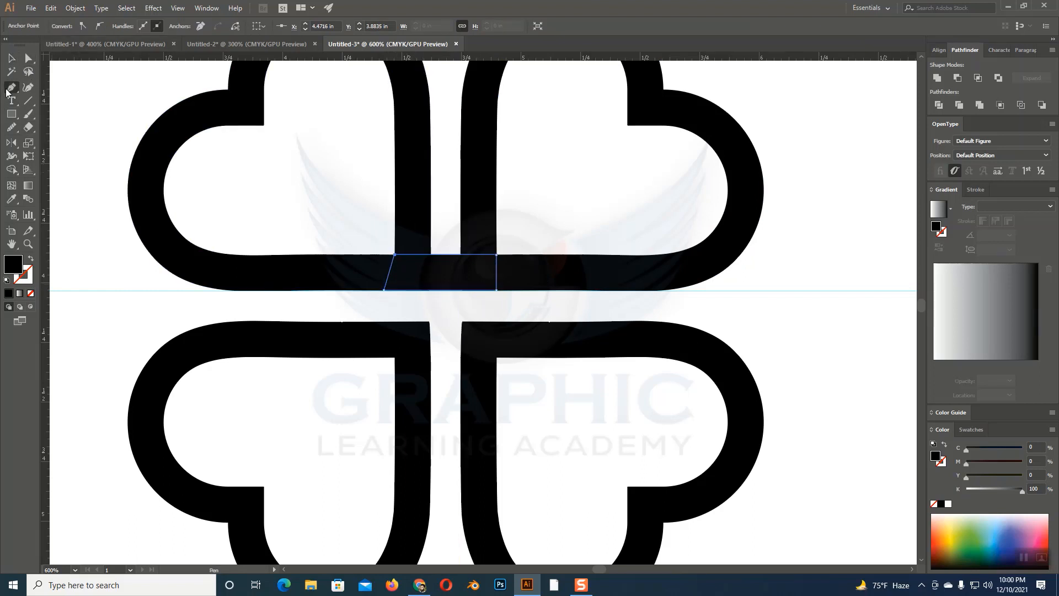
pyautogui.click(429, 321)
pyautogui.click(462, 321)
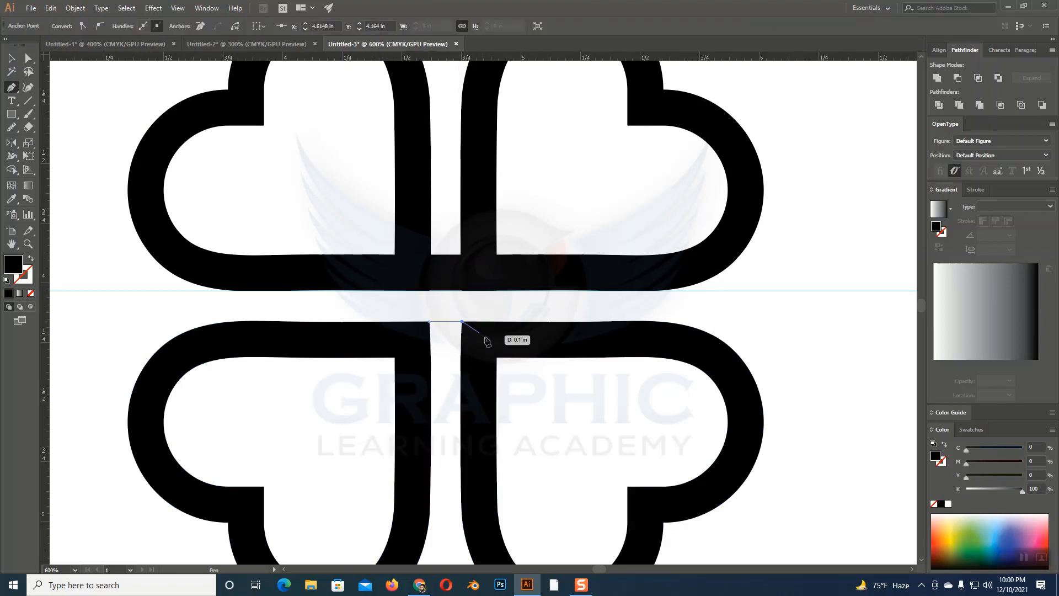
pyautogui.click(496, 357)
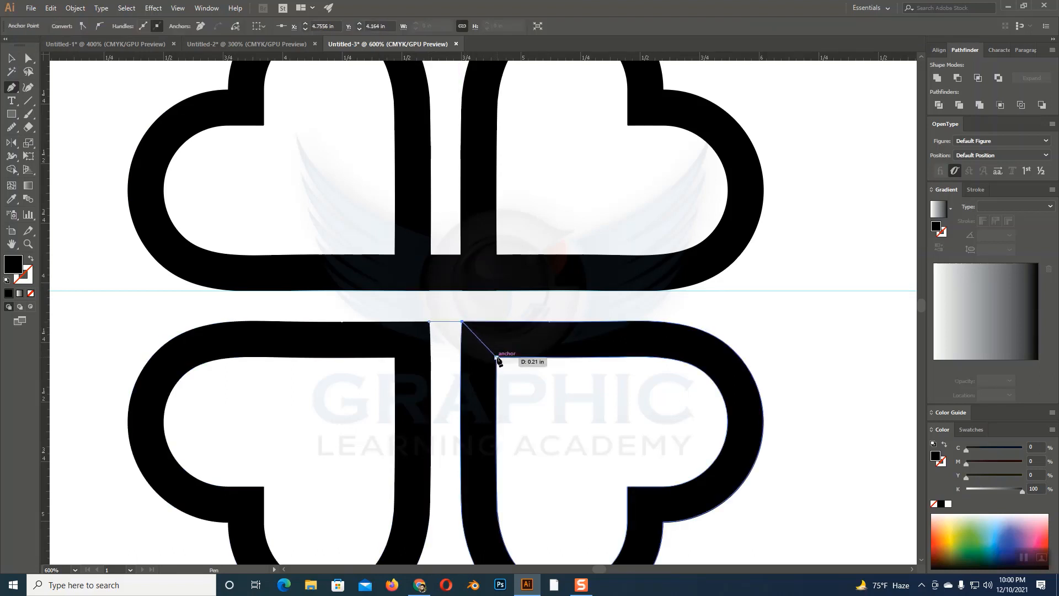
pyautogui.click(394, 357)
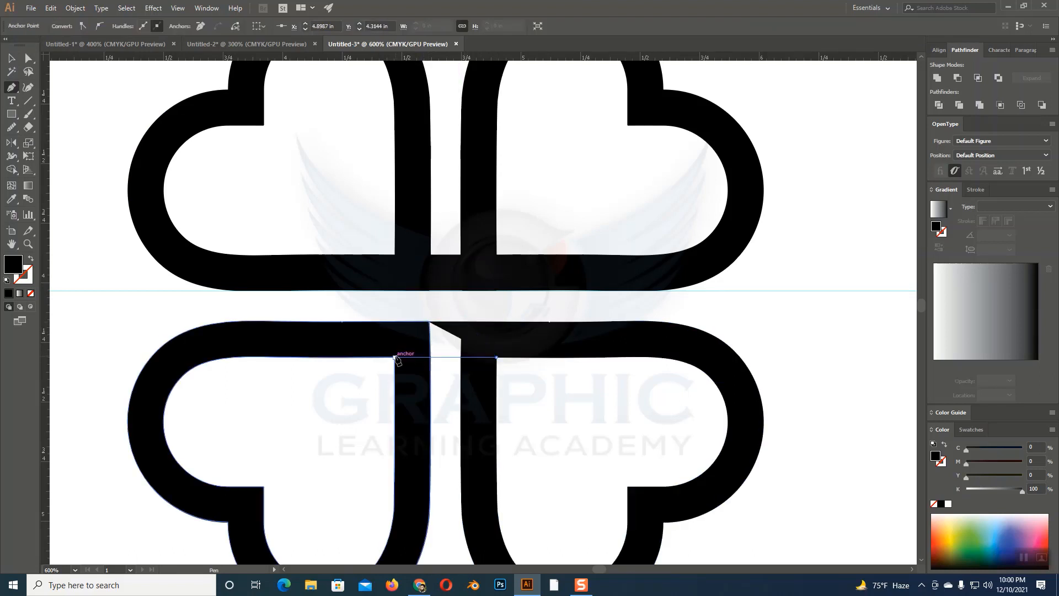
pyautogui.click(429, 322)
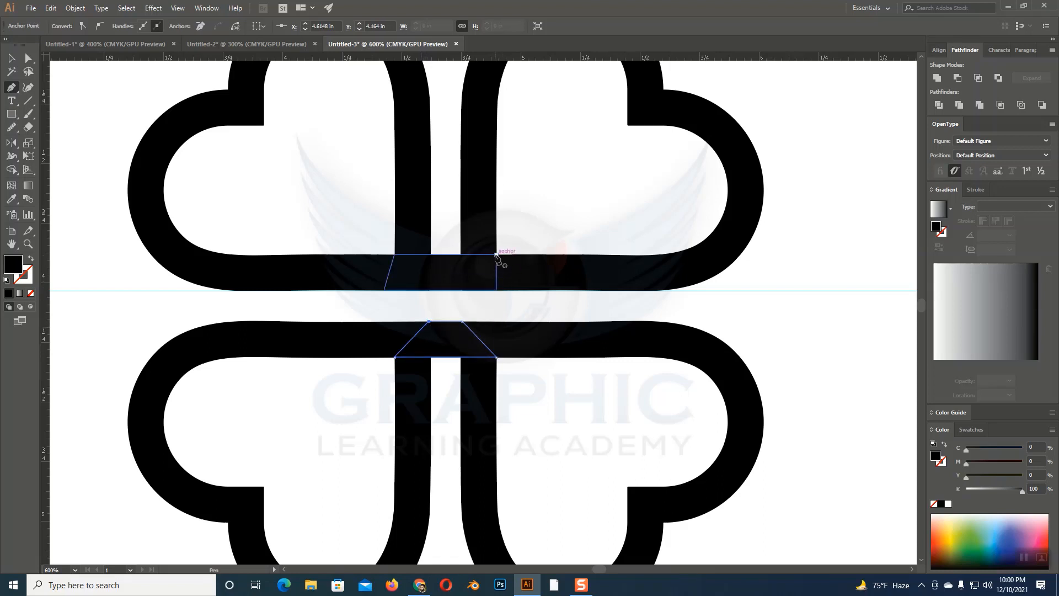
# Draw a closed four-point black shape about 0.43 in tall with the Pen tool, joining the inner vertical bars of the two right-hand hearts
pyautogui.click(496, 254)
pyautogui.click(496, 357)
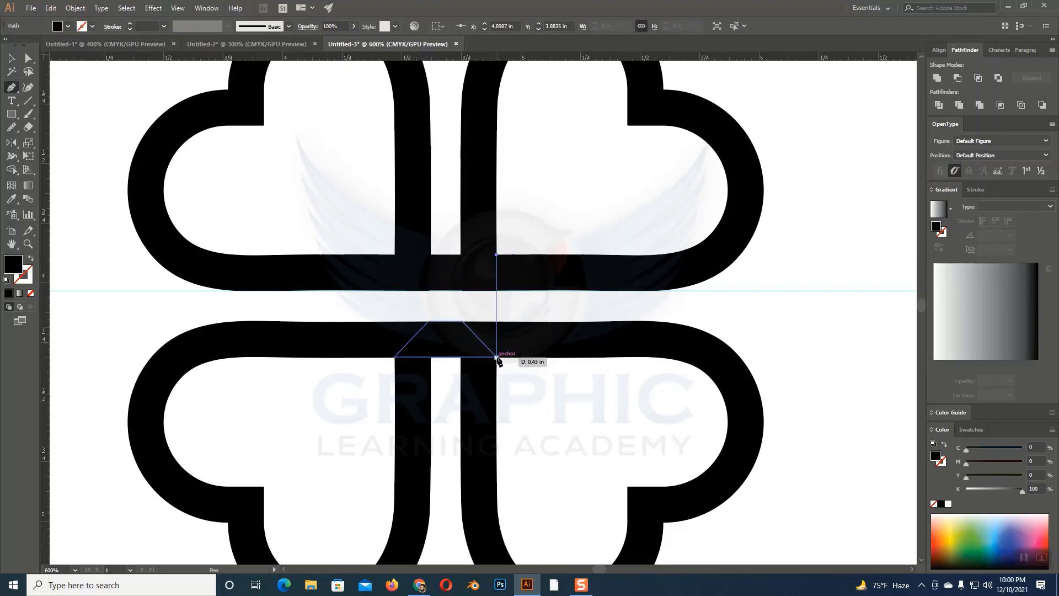
pyautogui.click(460, 357)
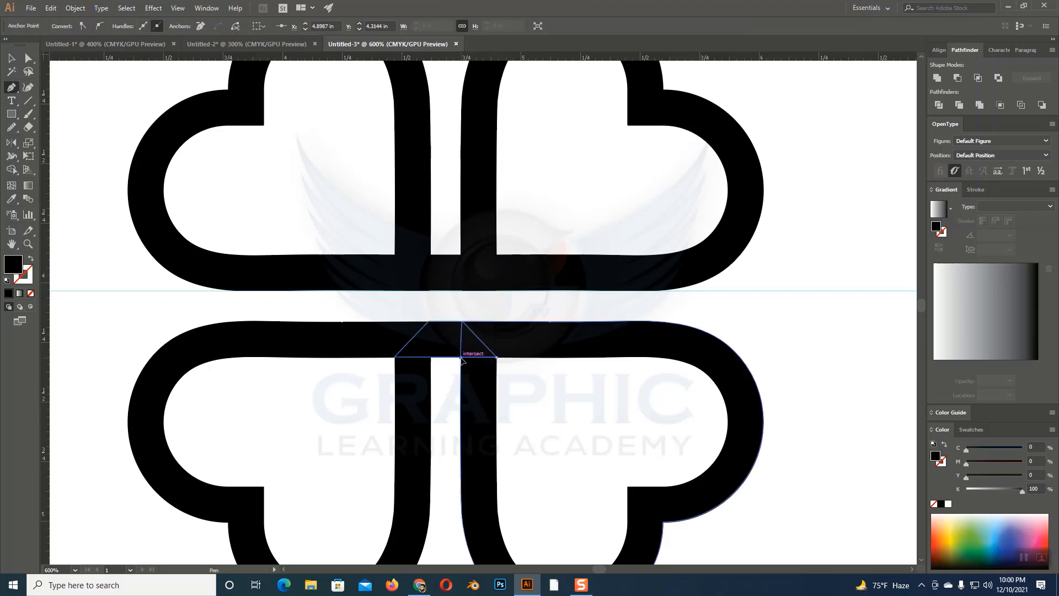
pyautogui.click(461, 291)
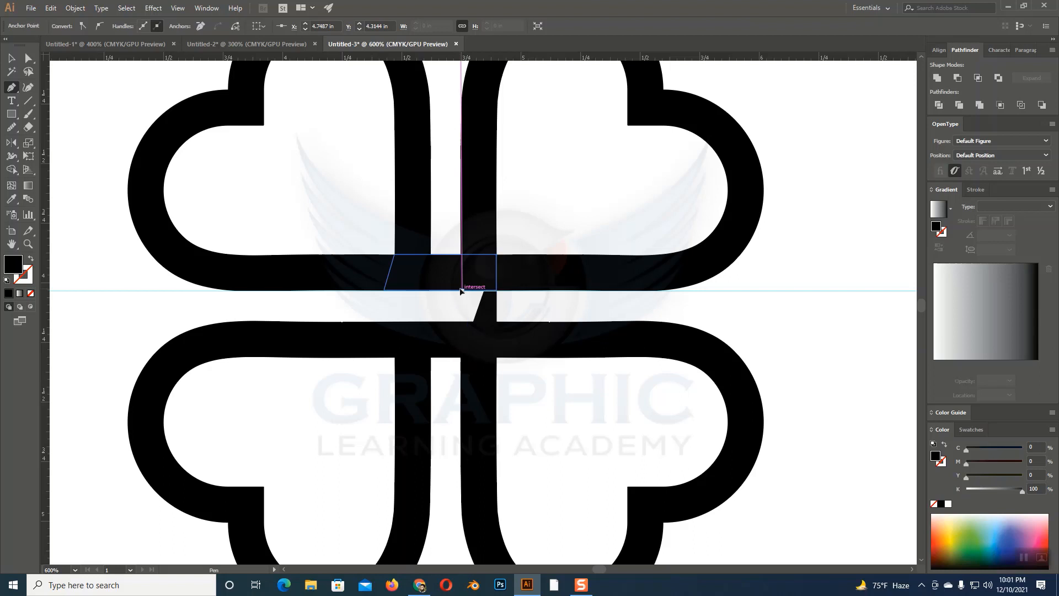
pyautogui.click(496, 255)
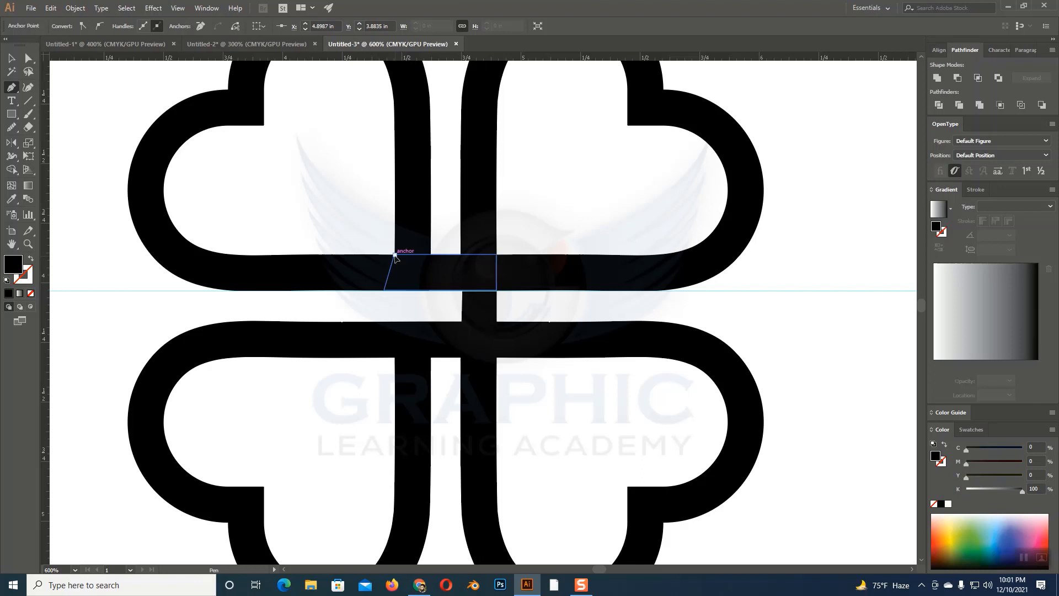
# Draw a closed four-point black shape about 0.15 by 0.43 in with the Pen tool, joining the inner vertical bars of the two left-hand hearts
pyautogui.click(394, 255)
pyautogui.click(394, 358)
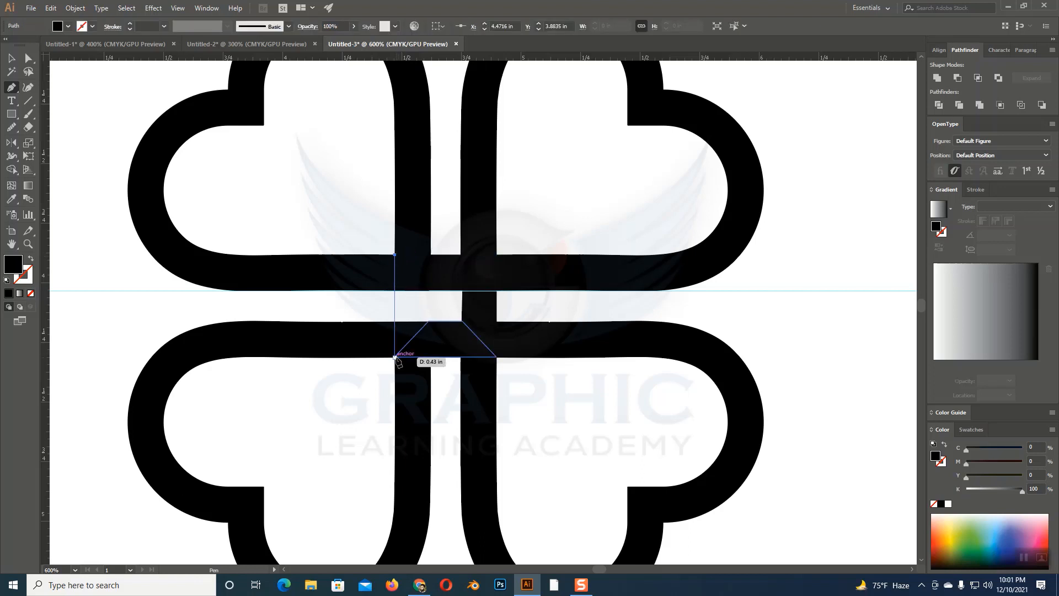
pyautogui.click(431, 357)
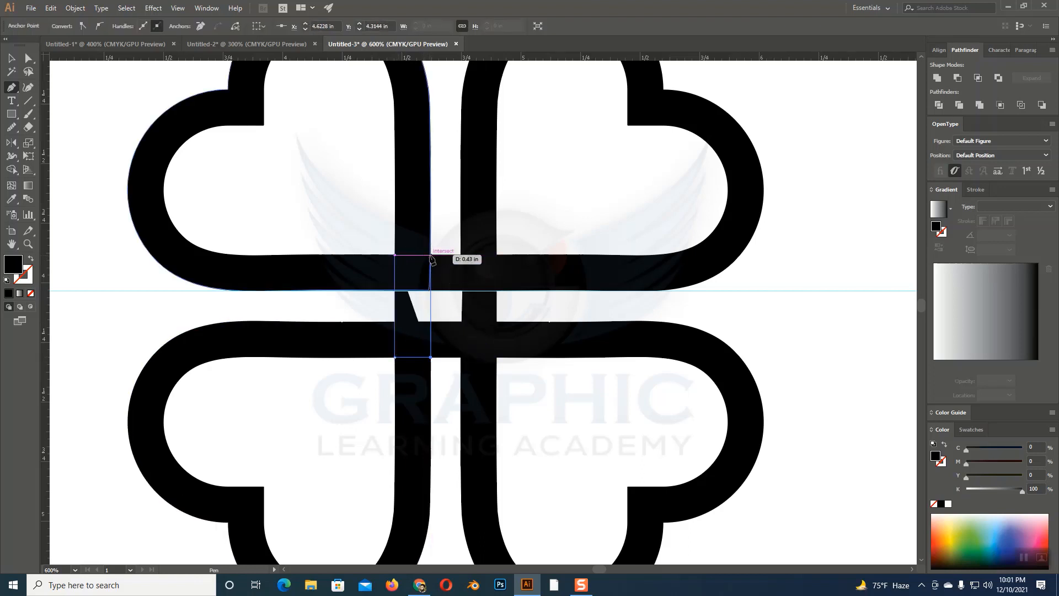
pyautogui.click(431, 255)
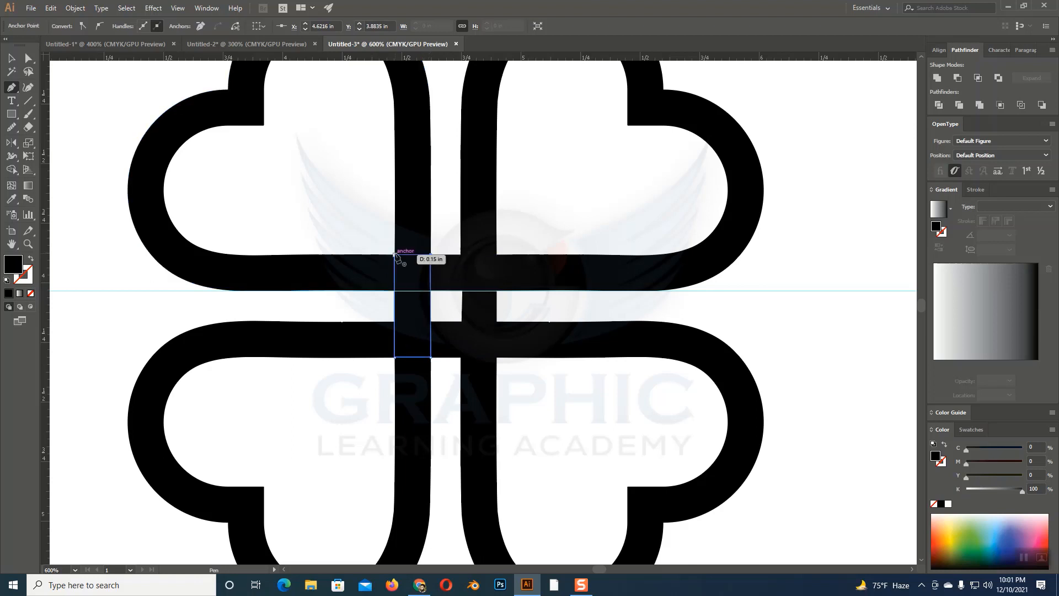
pyautogui.click(394, 254)
pyautogui.click(10, 58)
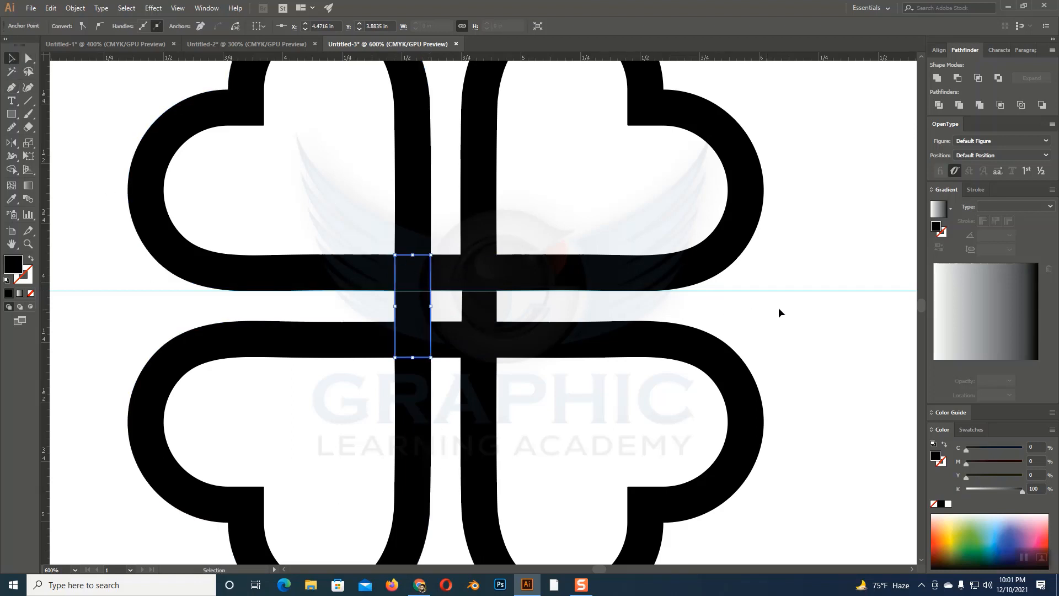
# Unite all four hearts and the bridging shapes into a single clover shape
pyautogui.click(795, 307)
pyautogui.hotkey('ctrl', '-')
pyautogui.hotkey('ctrl', '-')
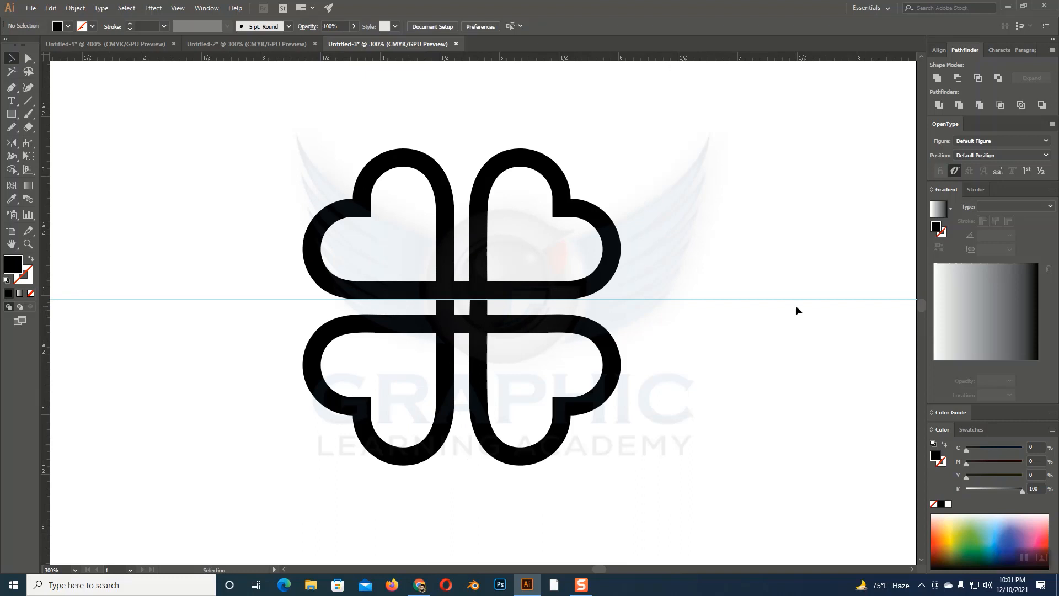
pyautogui.moveTo(268, 113); pyautogui.dragTo(734, 527)
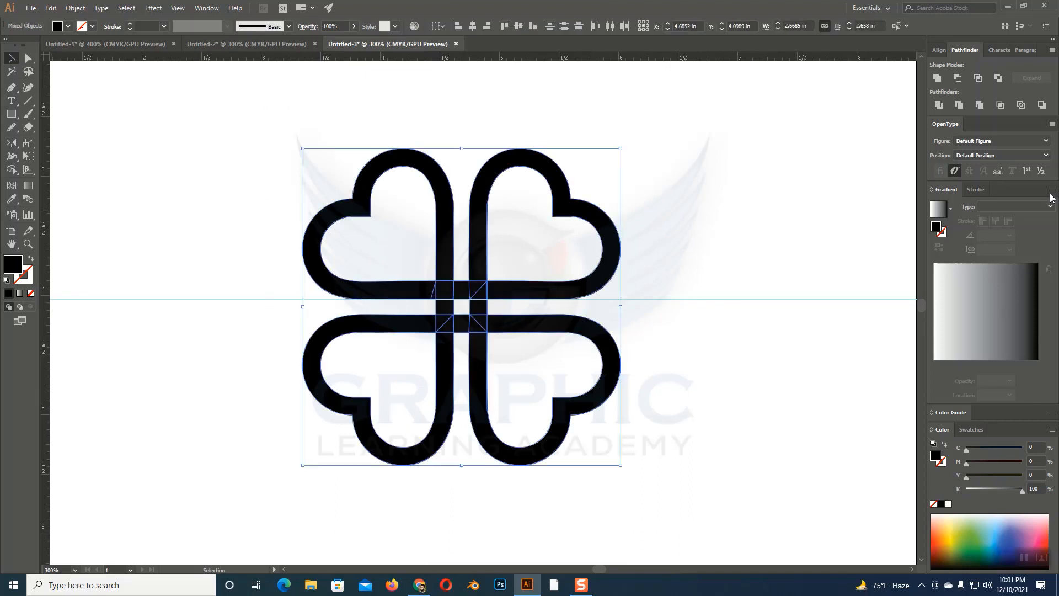
pyautogui.click(936, 77)
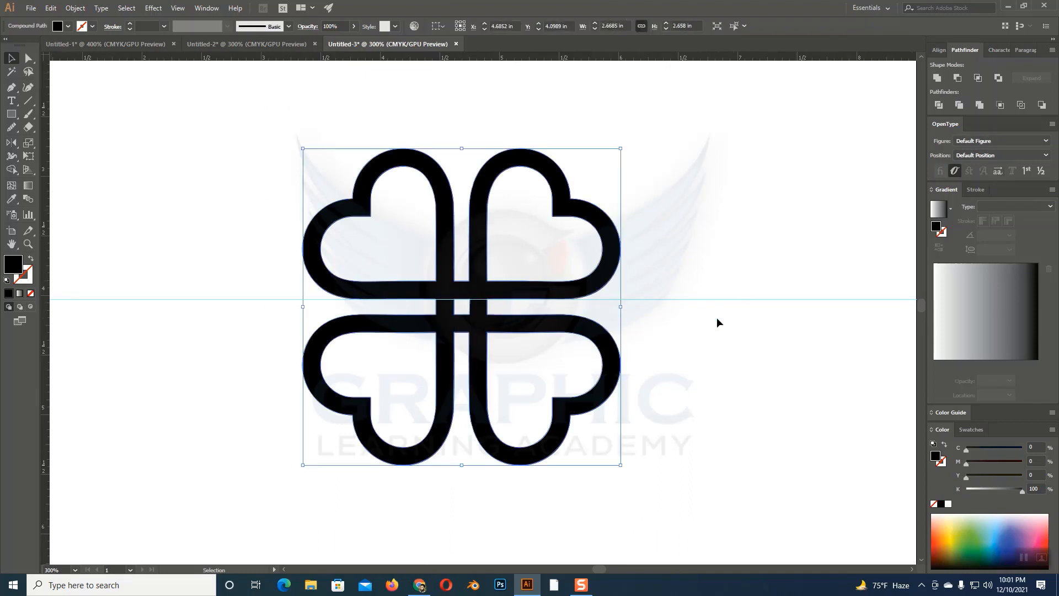
pyautogui.click(717, 316)
# Examine the united clover mark and the joins at its central crossing
pyautogui.hotkey('ctrl', '+')
pyautogui.hotkey('ctrl', '-')
pyautogui.hotkey('ctrl', '-')
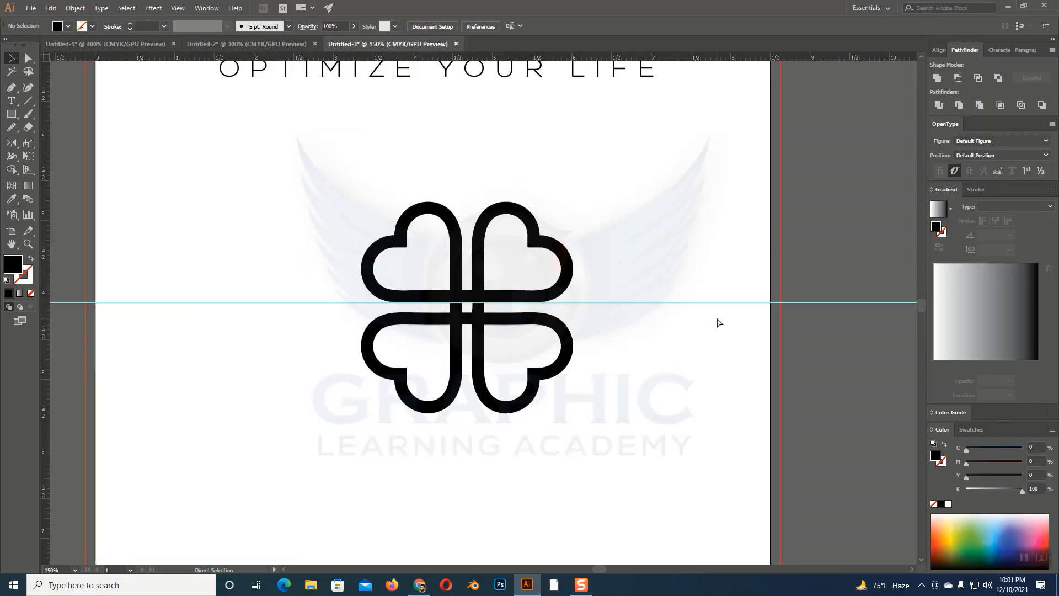
pyautogui.hotkey('ctrl', '+')
pyautogui.hotkey('ctrl', '+')
pyautogui.hotkey('ctrl', '+')
pyautogui.hotkey('ctrl', '+')
pyautogui.hotkey('ctrl', '-')
pyautogui.hotkey('ctrl', '-')
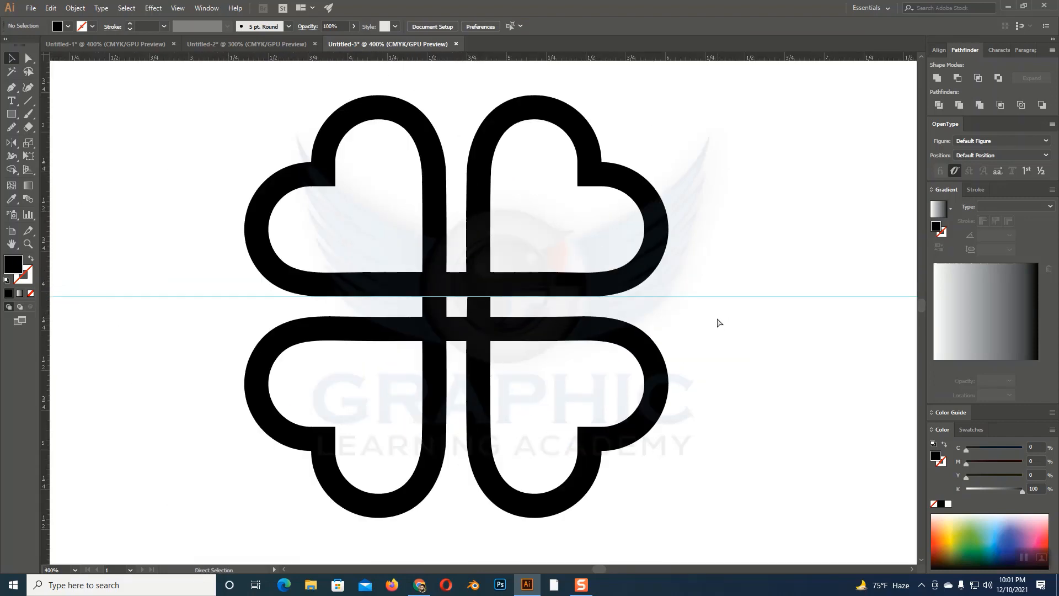
pyautogui.hotkey('ctrl', '+')
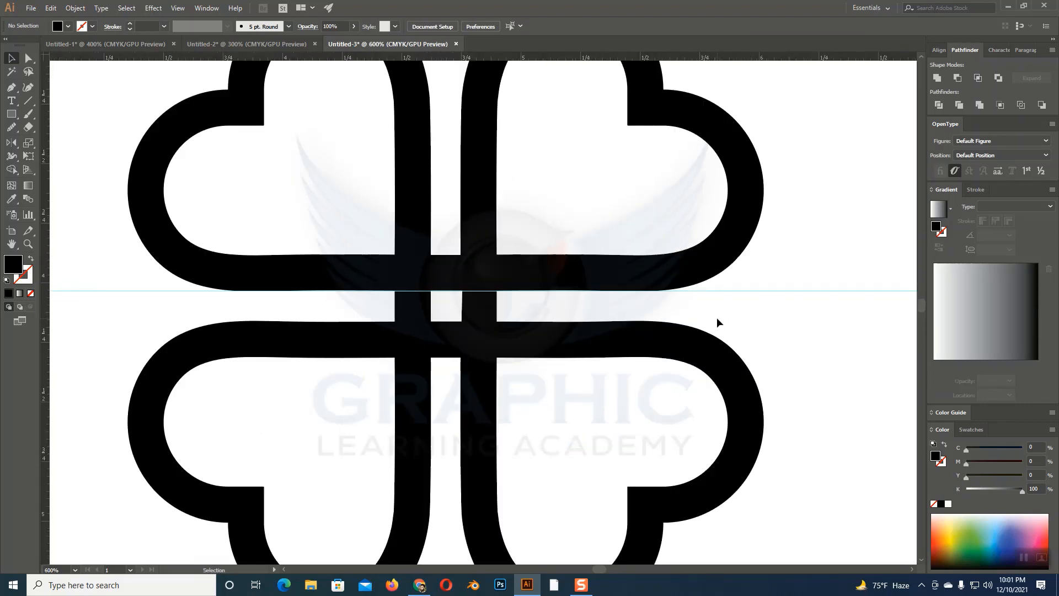
pyautogui.scroll(1, 292, 233)
pyautogui.moveTo(144, 102); pyautogui.dragTo(773, 478)
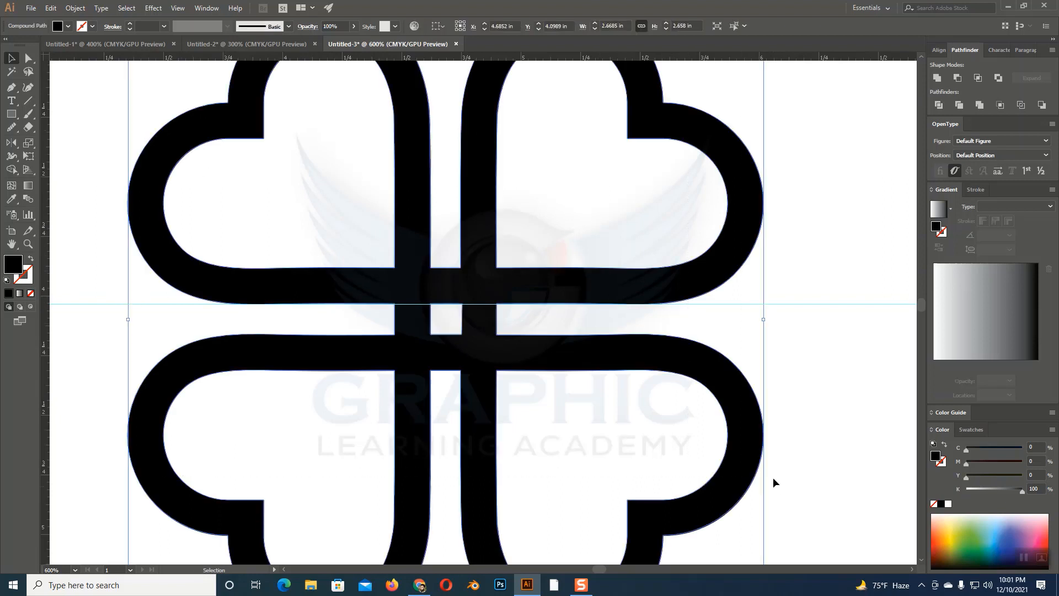
pyautogui.click(790, 434)
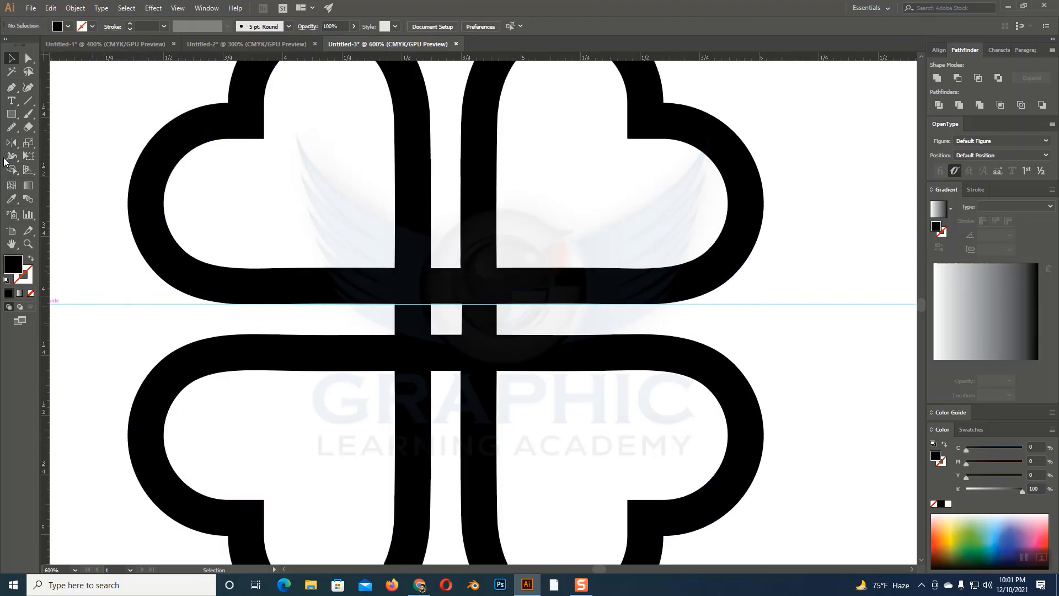
# Draw a horizontal line about 1.09 in long along the upper hearts' inner bottom edge, with a black 0.25 pt stroke
pyautogui.click(28, 100)
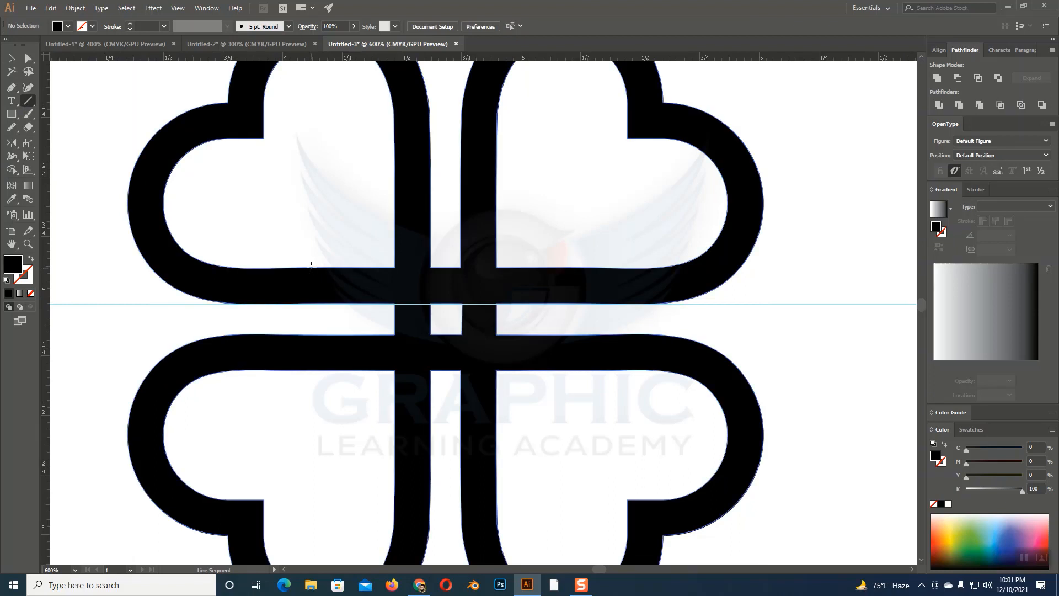
pyautogui.moveTo(314, 268); pyautogui.dragTo(559, 274)
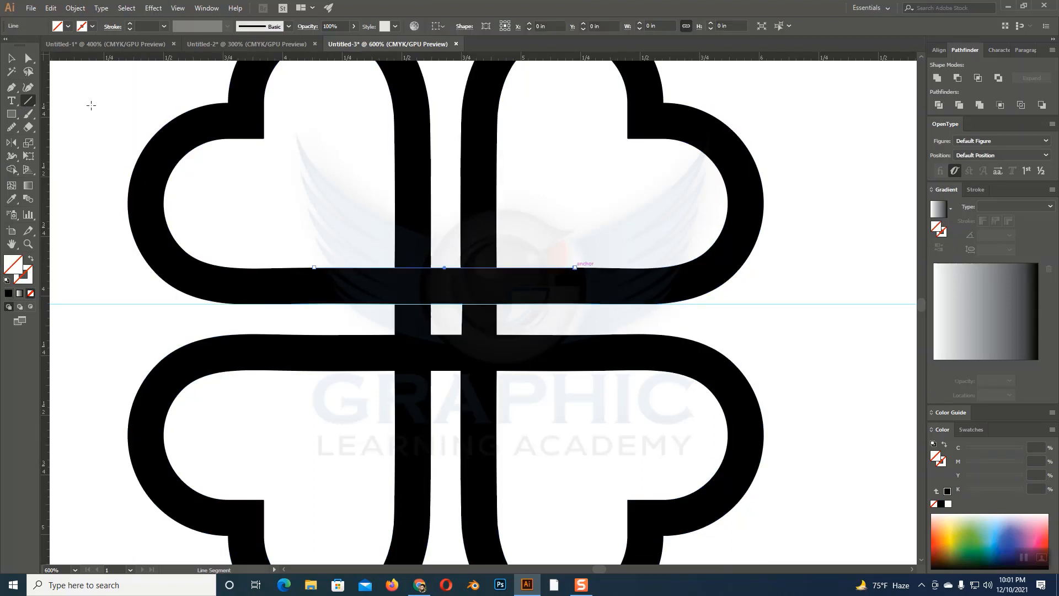
pyautogui.click(11, 58)
pyautogui.click(8, 293)
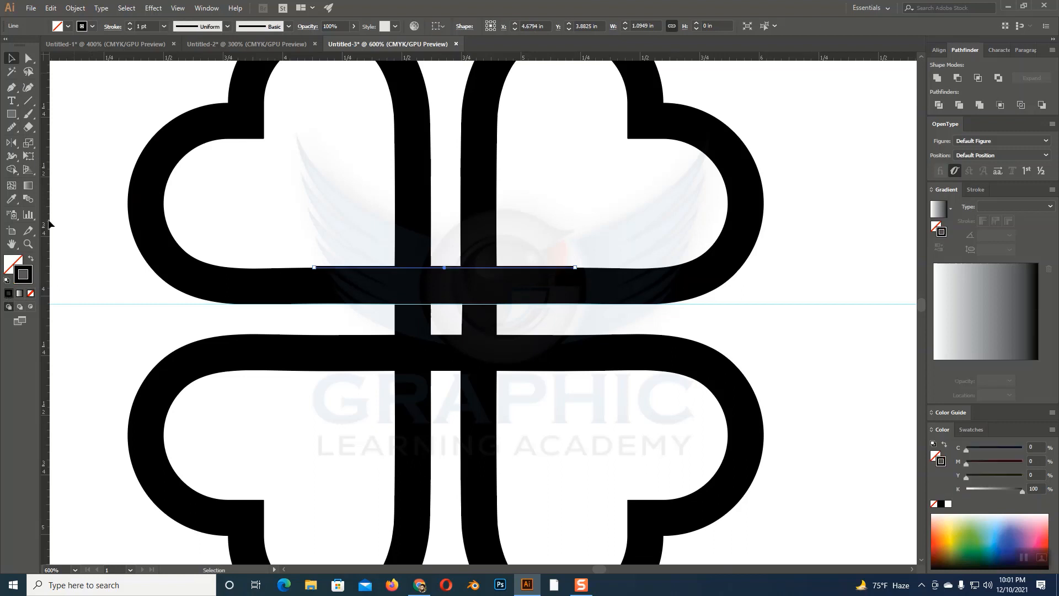
pyautogui.click(164, 27)
pyautogui.click(171, 38)
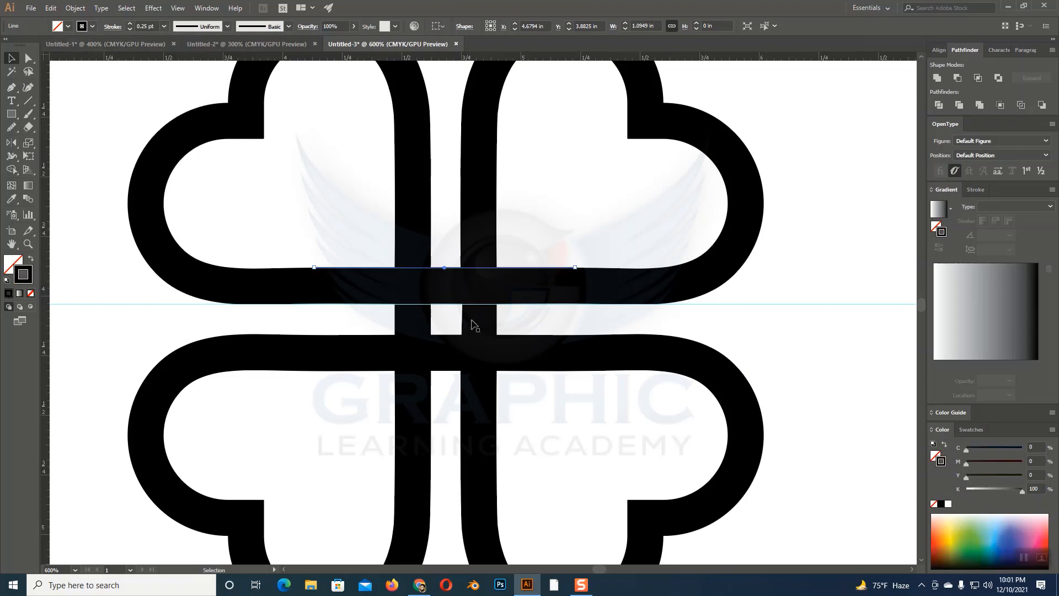
# Duplicate the thin line along the edges of both horizontal bars, with further copies slightly outside each edge
pyautogui.moveTo(458, 267); pyautogui.dragTo(460, 337)
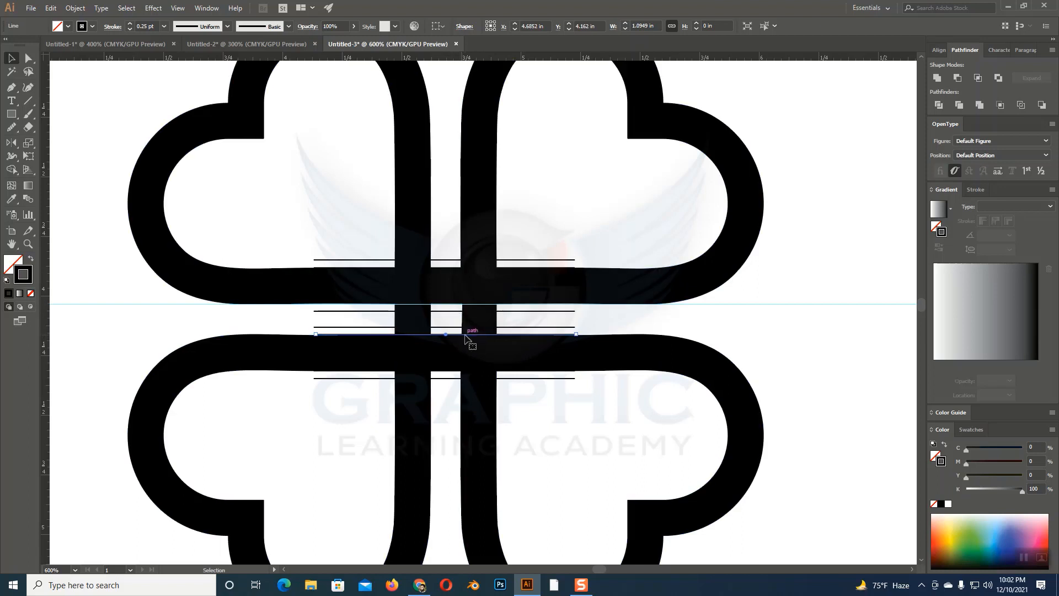
pyautogui.moveTo(468, 335); pyautogui.dragTo(464, 305)
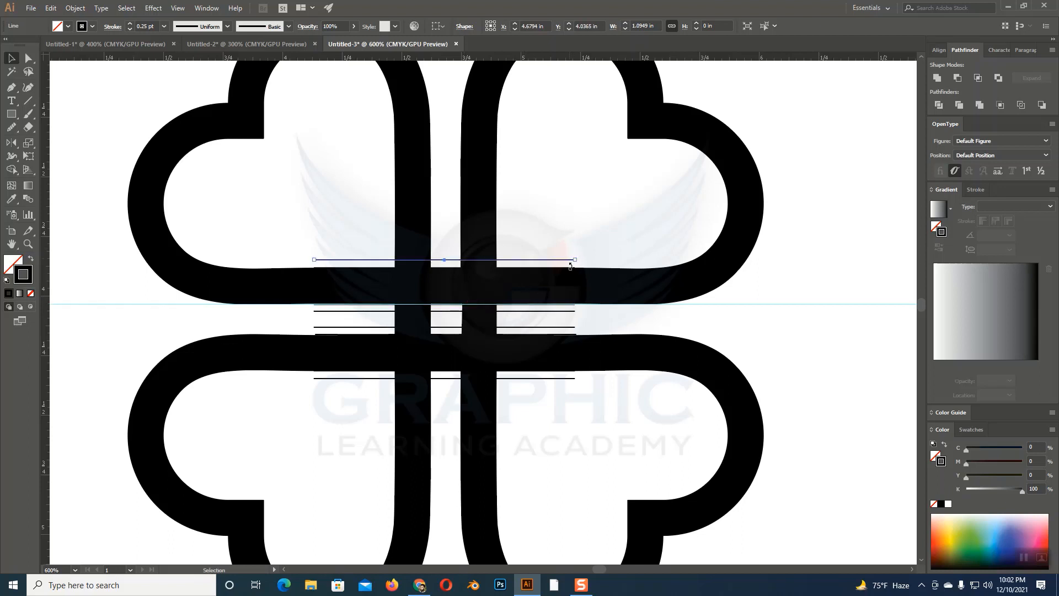
# Select all the thin horizontal lines and rotate a copy of them 90° to run along the vertical bars
pyautogui.moveTo(570, 266); pyautogui.dragTo(568, 275)
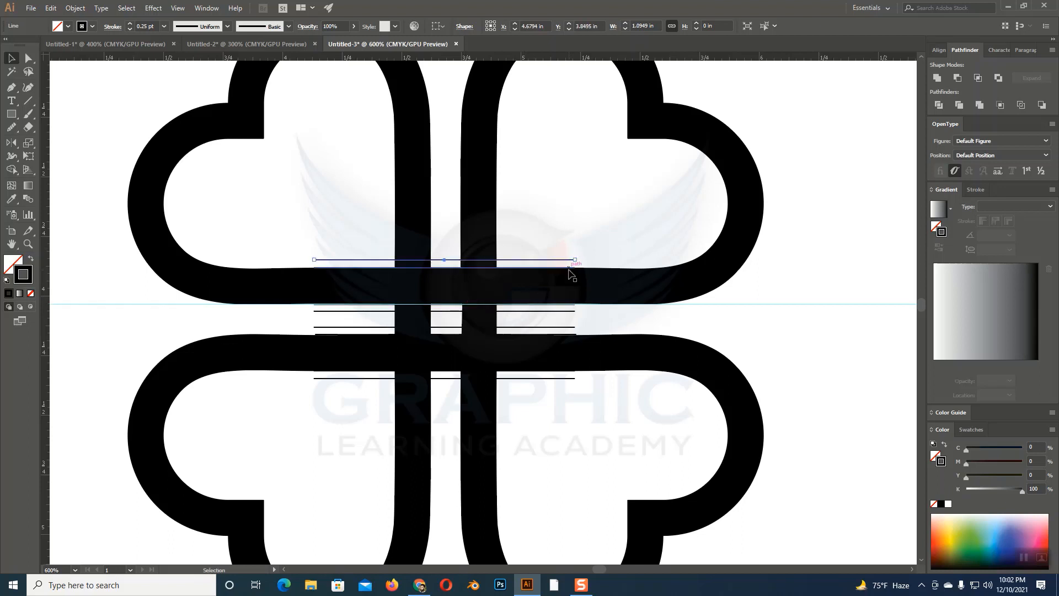
pyautogui.keyDown('shift'); pyautogui.click(553, 305); pyautogui.keyUp('shift')
pyautogui.keyDown('shift'); pyautogui.click(553, 311); pyautogui.keyUp('shift')
pyautogui.keyDown('shift'); pyautogui.click(553, 327); pyautogui.keyUp('shift')
pyautogui.keyDown('shift'); pyautogui.click(555, 334); pyautogui.keyUp('shift')
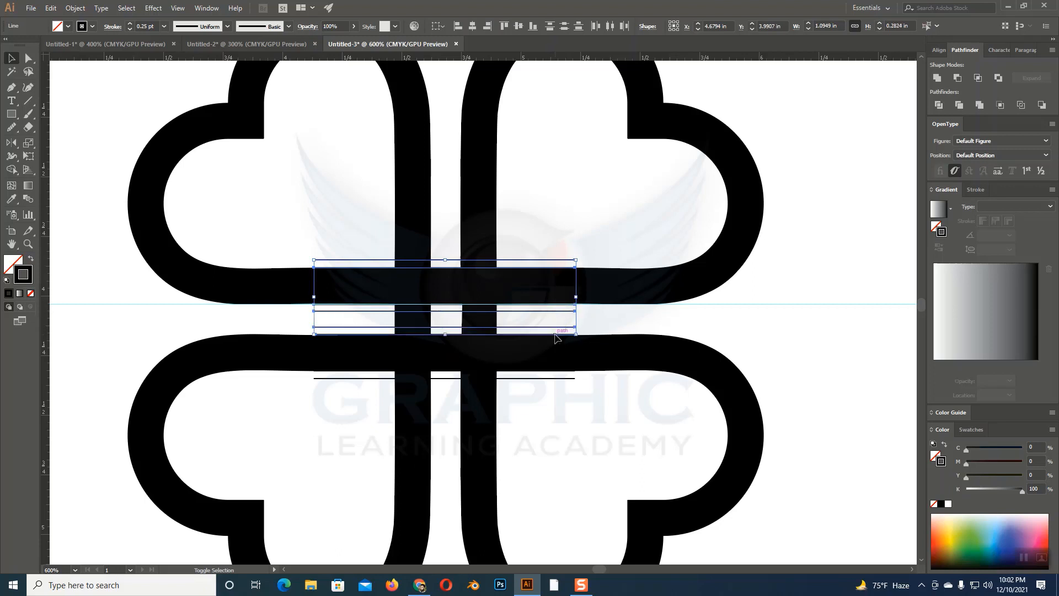
pyautogui.keyDown('shift'); pyautogui.click(559, 379); pyautogui.keyUp('shift')
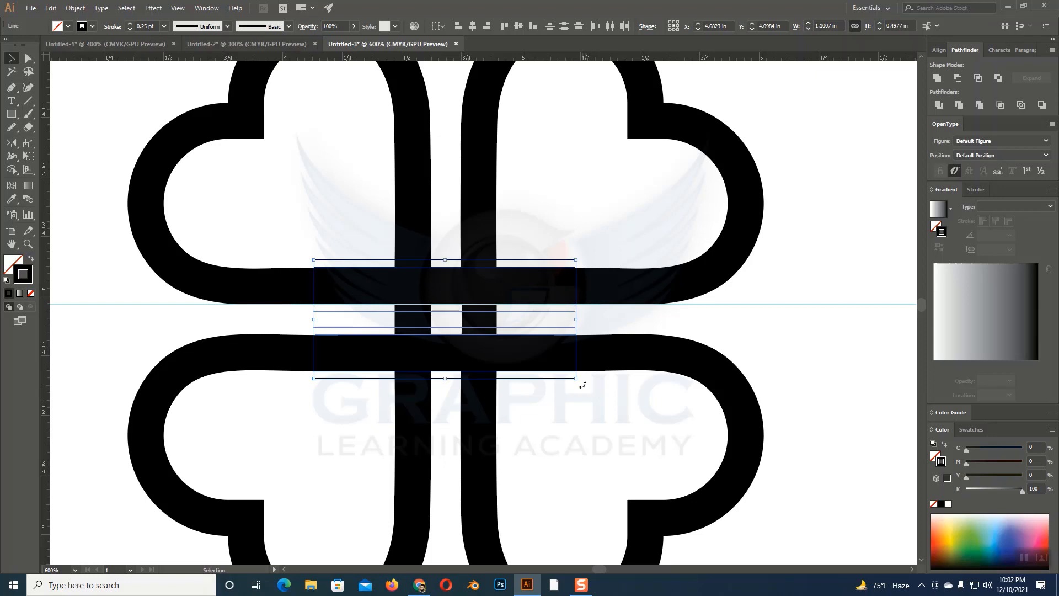
pyautogui.moveTo(579, 383); pyautogui.dragTo(363, 479)
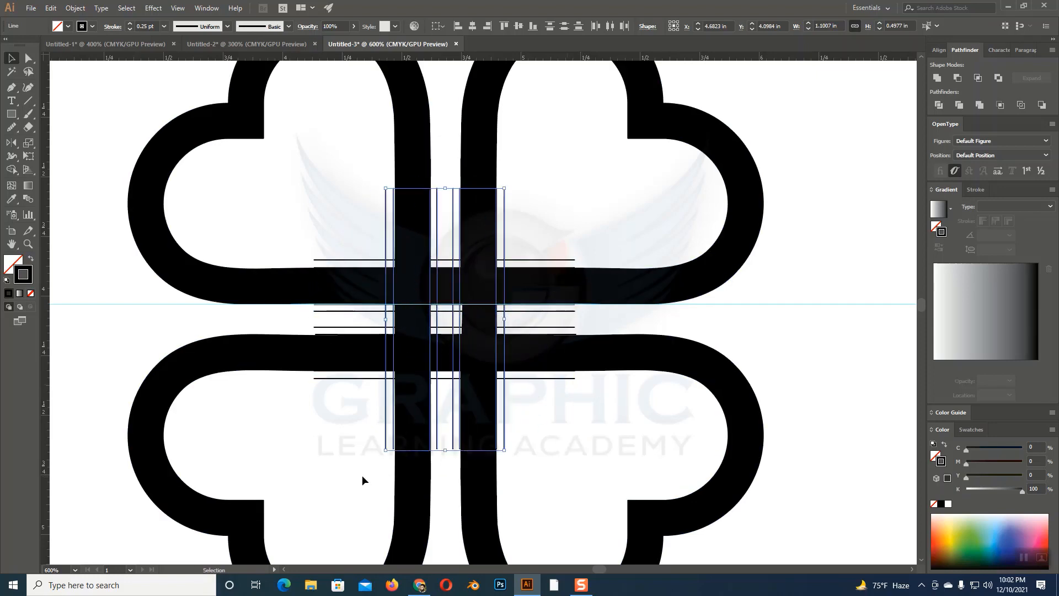
# Reposition the vertical lines beside the right vertical bar's inner edge, one on the edge and one slightly outside it
pyautogui.press('a')
pyautogui.hotkey('ctrl', '=')
pyautogui.hotkey('ctrl', '=')
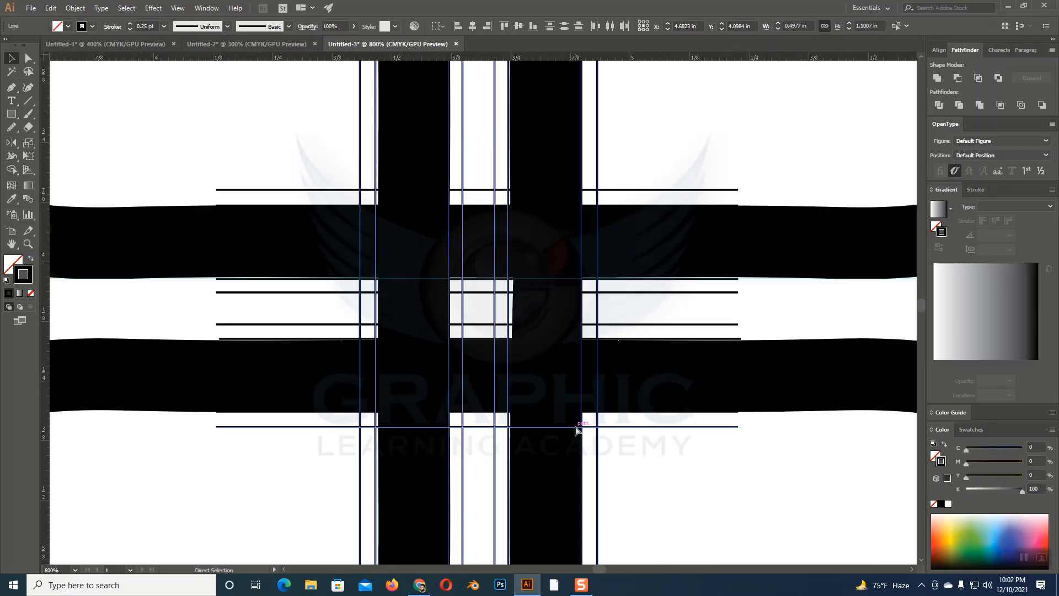
pyautogui.press('v')
pyautogui.scroll(3, 576, 429)
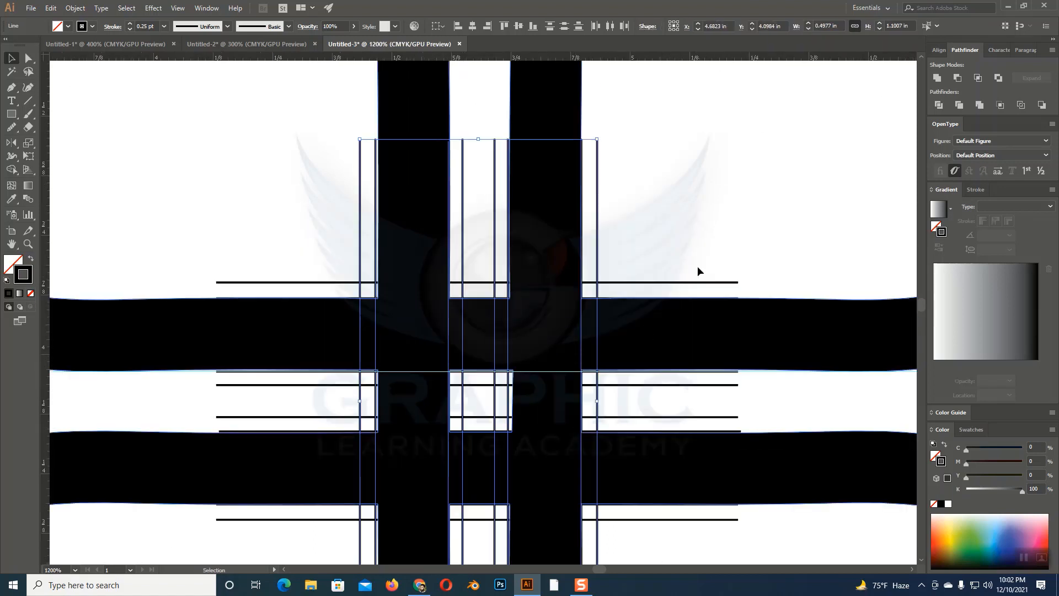
pyautogui.click(692, 209)
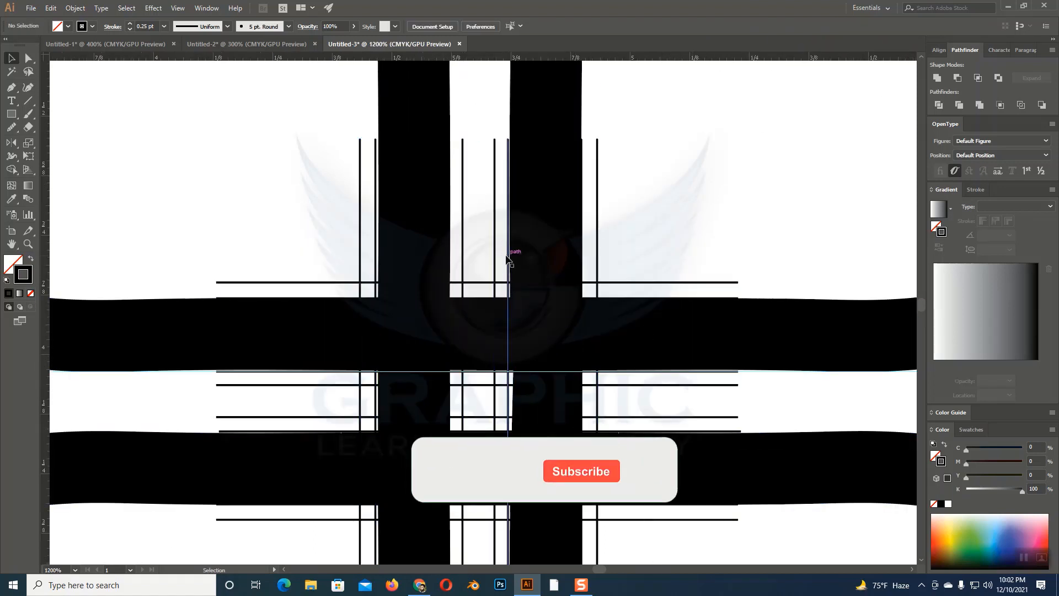
pyautogui.moveTo(507, 257); pyautogui.dragTo(501, 267)
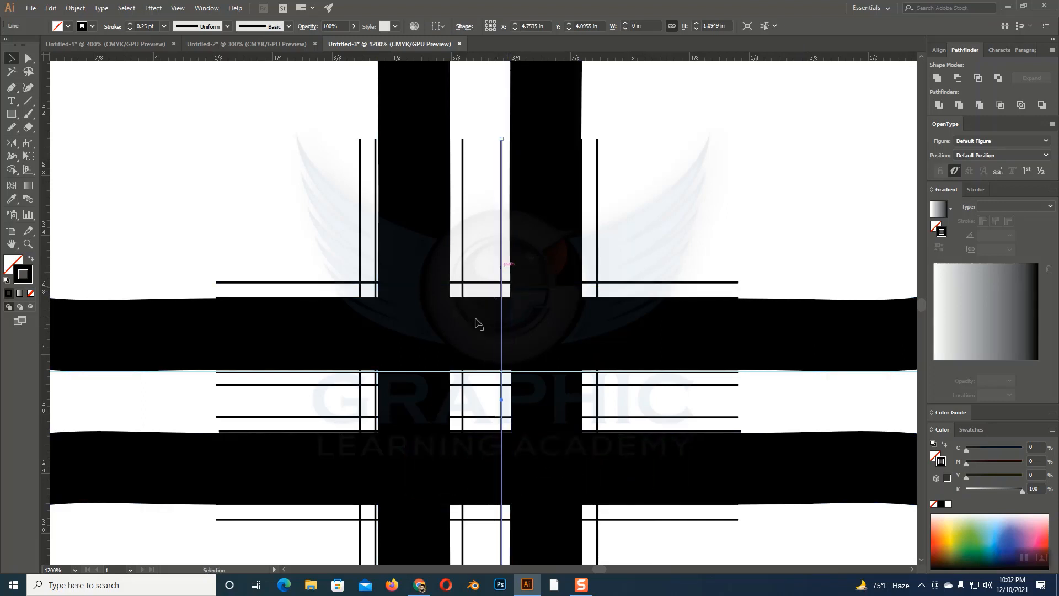
# Align the remaining vertical lines with the vertical bars' edges and bring the outer offset lines closer to the bars
pyautogui.click(450, 255)
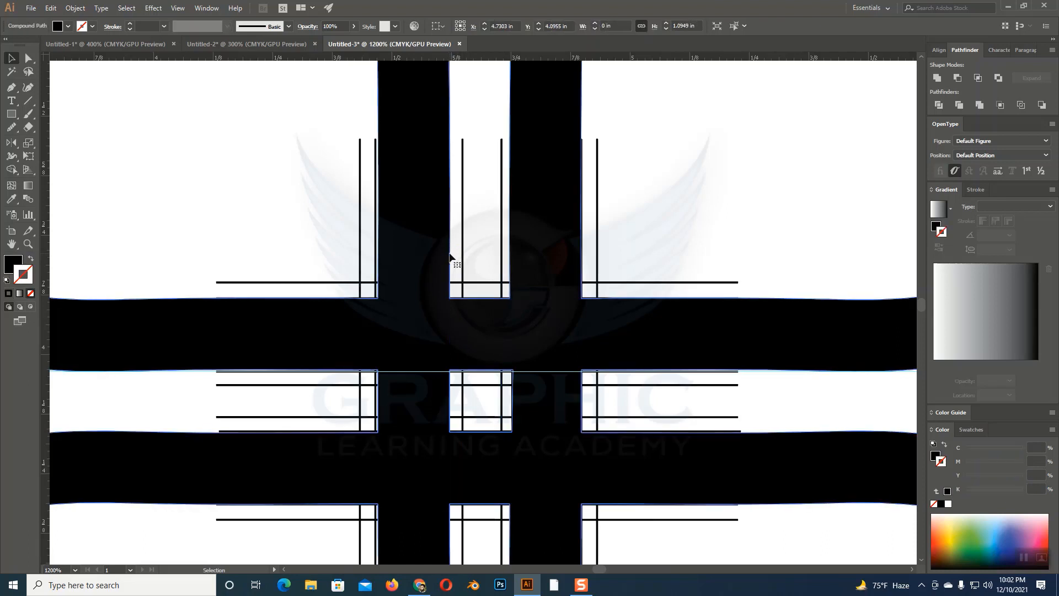
pyautogui.click(449, 255)
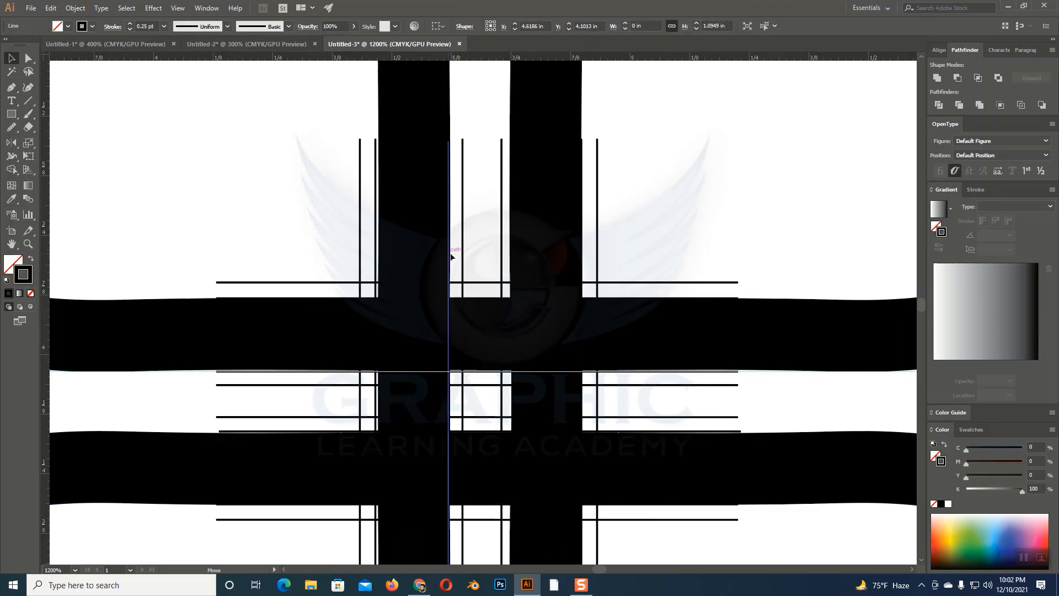
pyautogui.moveTo(452, 255); pyautogui.dragTo(594, 260)
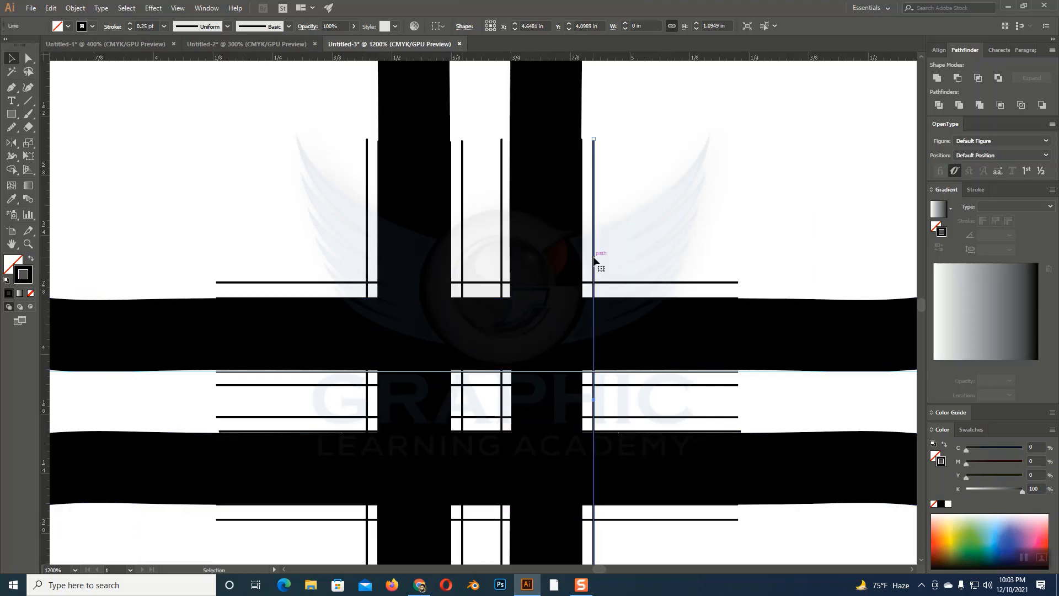
pyautogui.scroll(-1, 761, 490)
pyautogui.press('a')
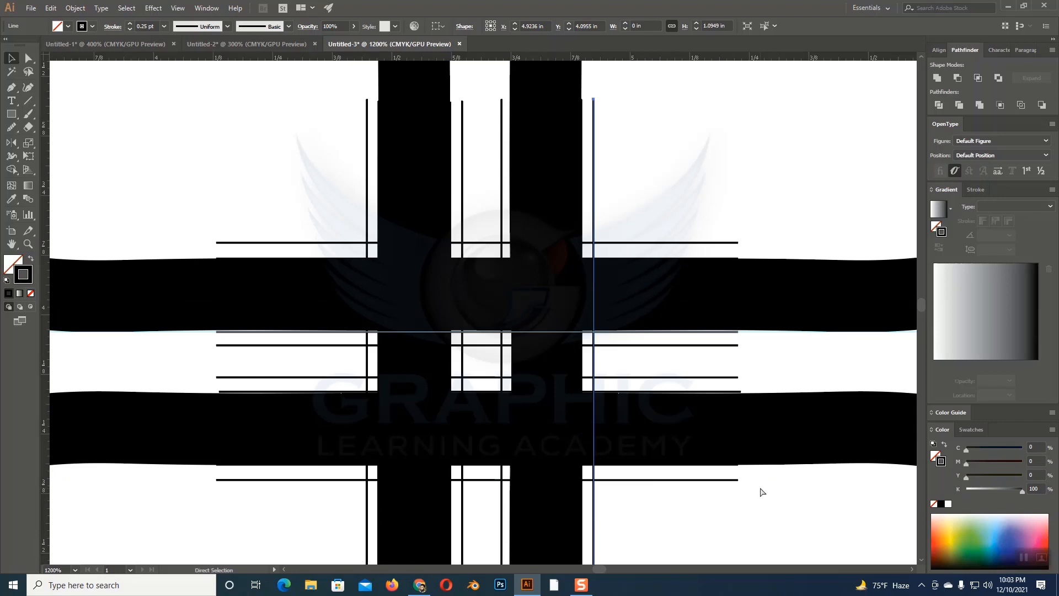
pyautogui.hotkey('ctrl', '0')
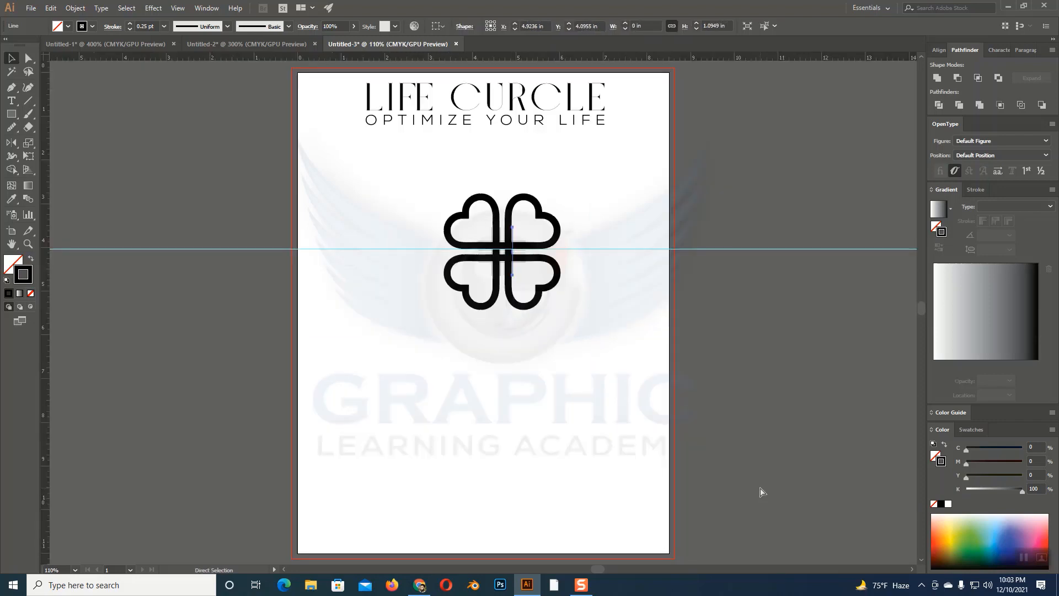
# Move the four offset vertical lines slightly farther away from the edges of the two vertical bars
pyautogui.hotkey('ctrl', '=')
pyautogui.hotkey('ctrl', '=')
pyautogui.hotkey('ctrl', '=')
pyautogui.hotkey('ctrl', '=')
pyautogui.hotkey('ctrl', '=')
pyautogui.hotkey('ctrl', '=')
pyautogui.press('v')
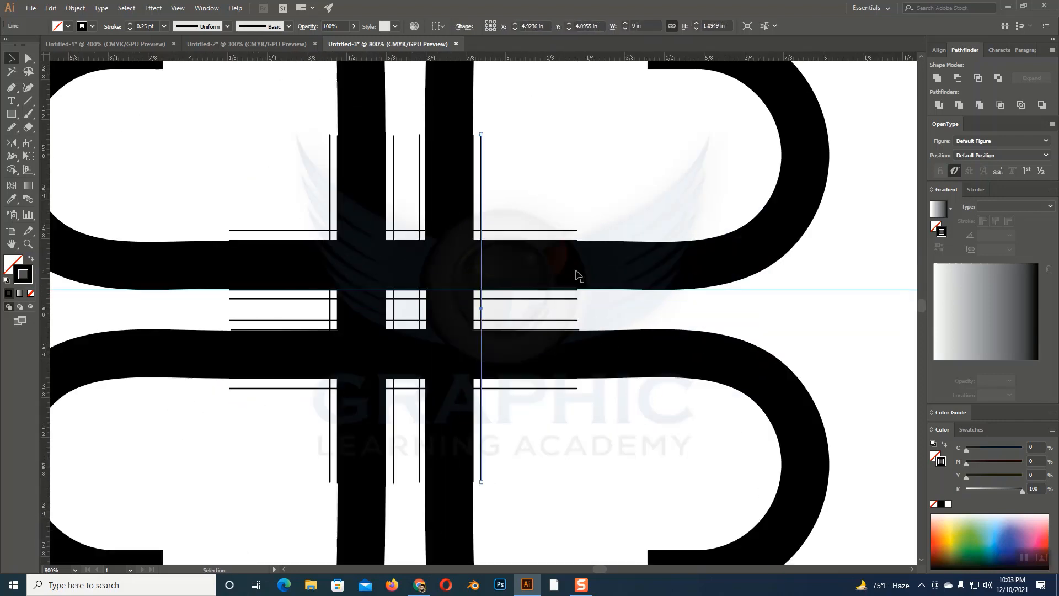
pyautogui.moveTo(329, 201); pyautogui.dragTo(327, 203)
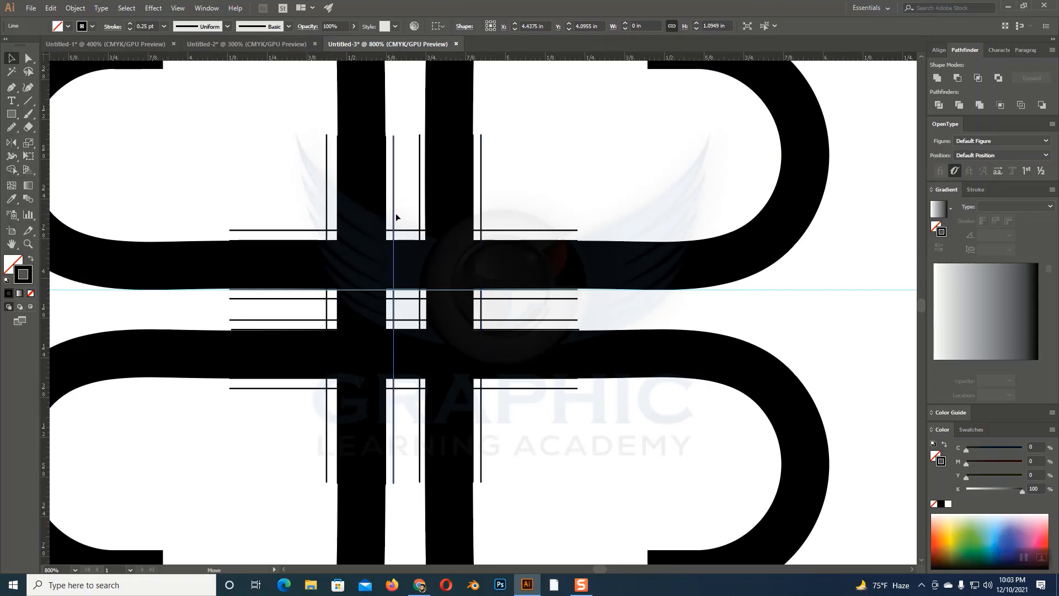
pyautogui.moveTo(395, 216); pyautogui.dragTo(415, 219)
pyautogui.moveTo(482, 223); pyautogui.dragTo(484, 220)
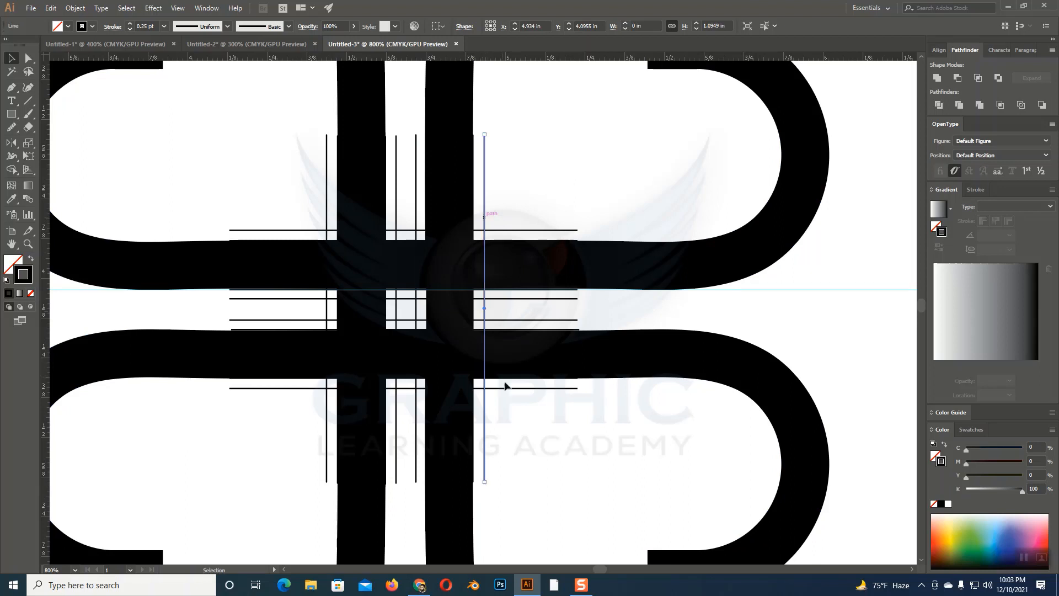
pyautogui.click(487, 440)
pyautogui.moveTo(487, 440); pyautogui.dragTo(482, 430)
pyautogui.click(544, 442)
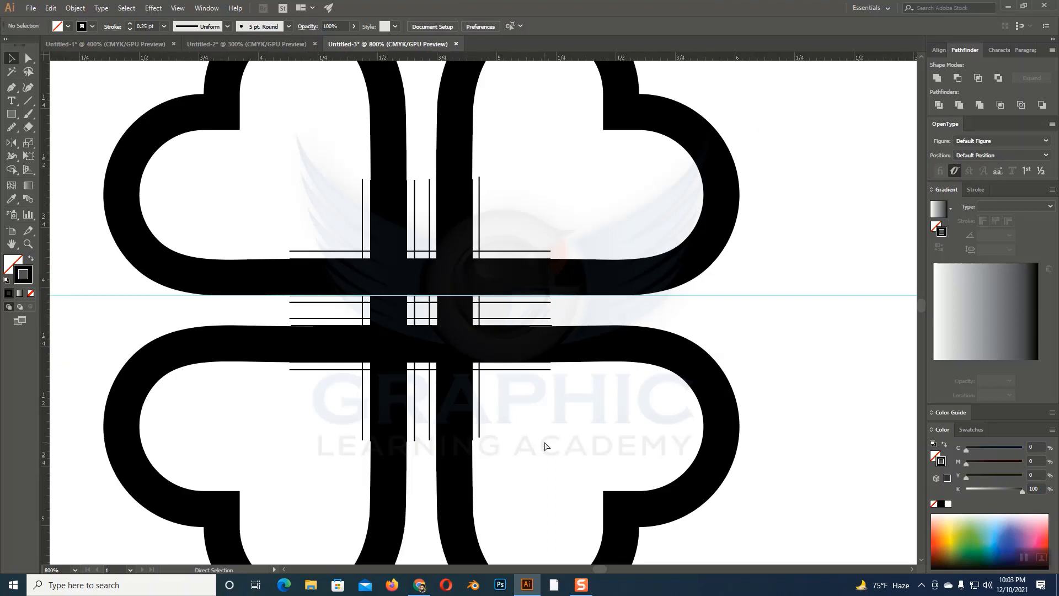
# Select the clover with all its thin lines, split them with Pathfinder Divide, and ungroup the resulting pieces
pyautogui.hotkey('ctrl', '-')
pyautogui.hotkey('ctrl', '-')
pyautogui.hotkey('ctrl', '-')
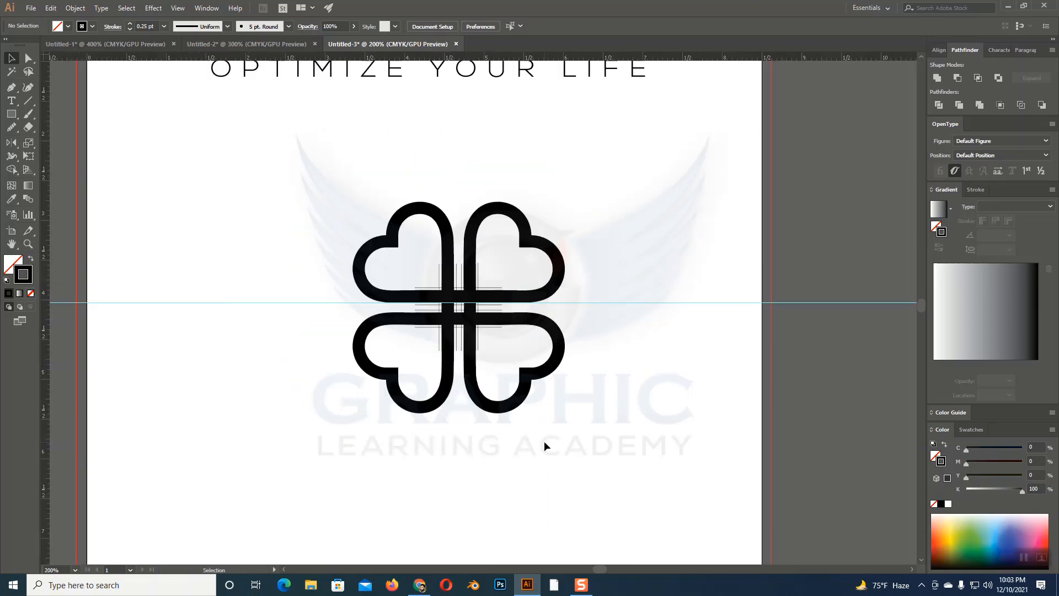
pyautogui.moveTo(312, 190); pyautogui.dragTo(673, 491)
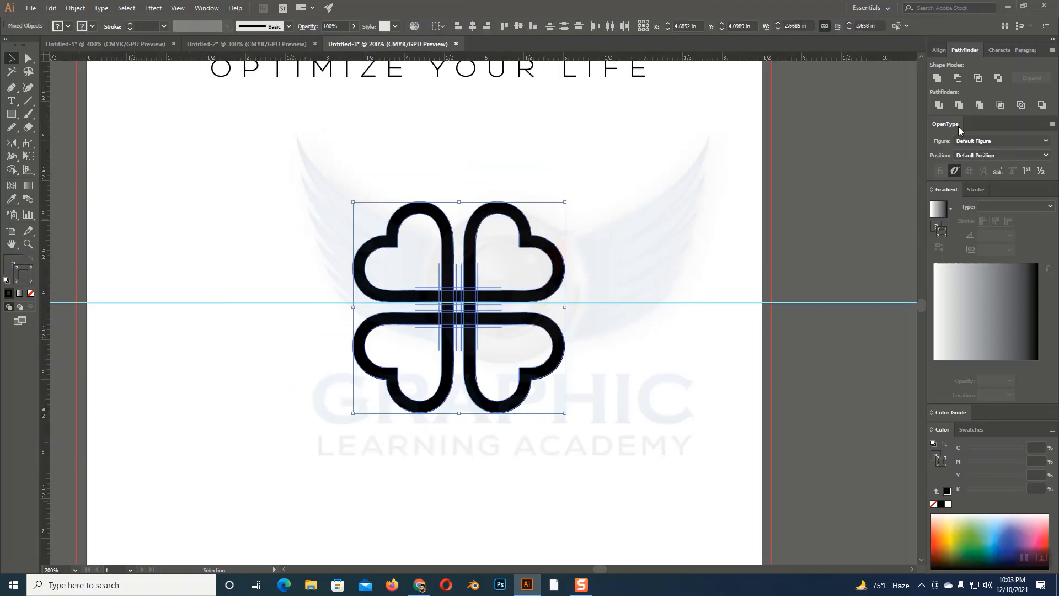
pyautogui.click(938, 105)
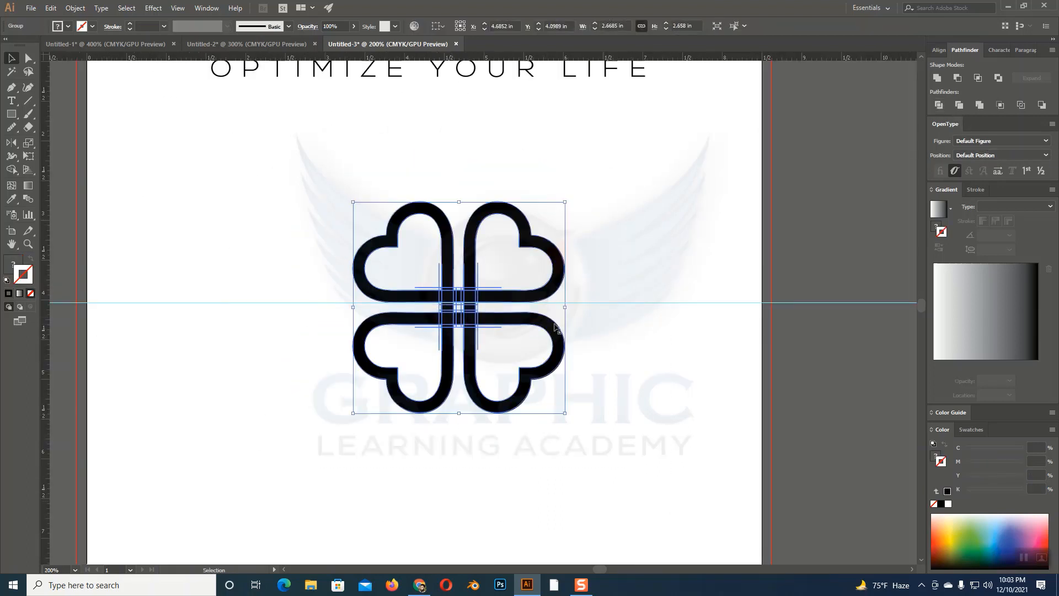
pyautogui.rightClick(477, 307)
pyautogui.click(530, 379)
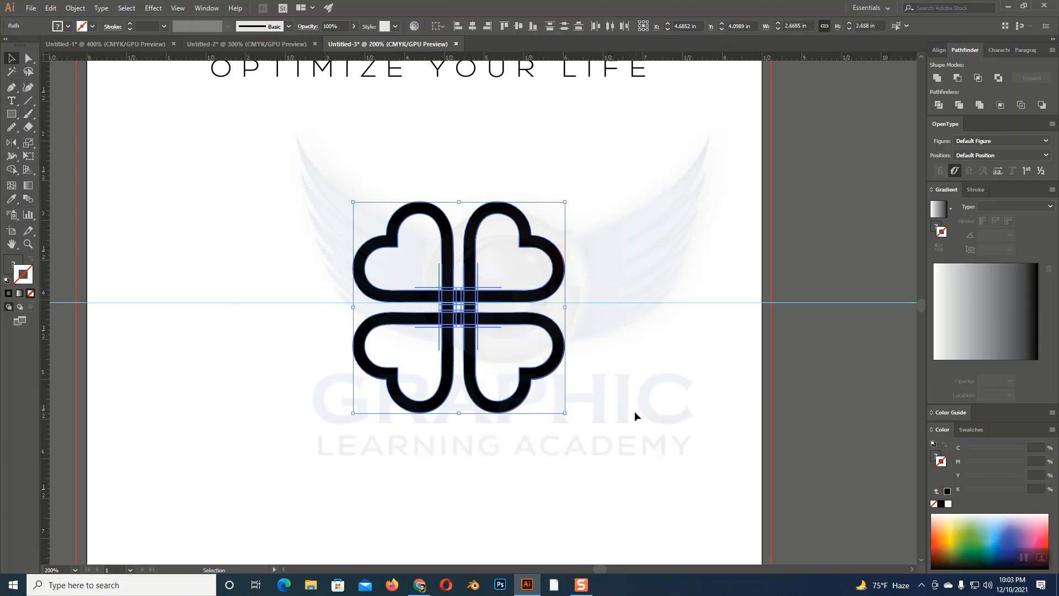
# Examine the divided bar edges around the clover's central crossing up close
pyautogui.press('a')
pyautogui.click(634, 411)
pyautogui.hotkey('ctrl', '+')
pyautogui.hotkey('ctrl', '+')
pyautogui.hotkey('ctrl', '+')
pyautogui.hotkey('ctrl', '+')
pyautogui.hotkey('ctrl', '+')
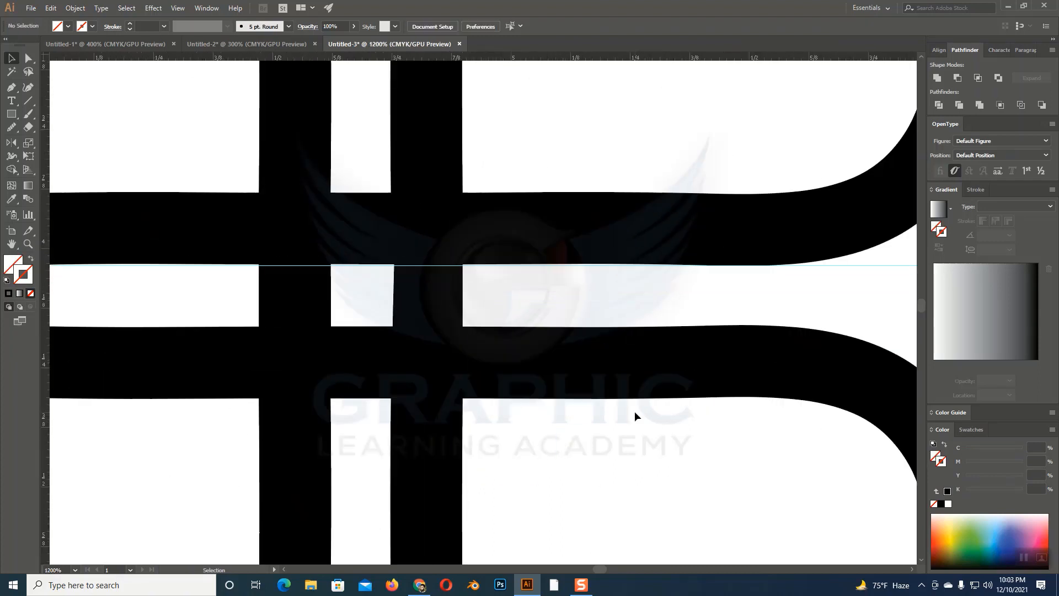
pyautogui.scroll(-1, 654, 422)
pyautogui.scroll(6, 621, 258)
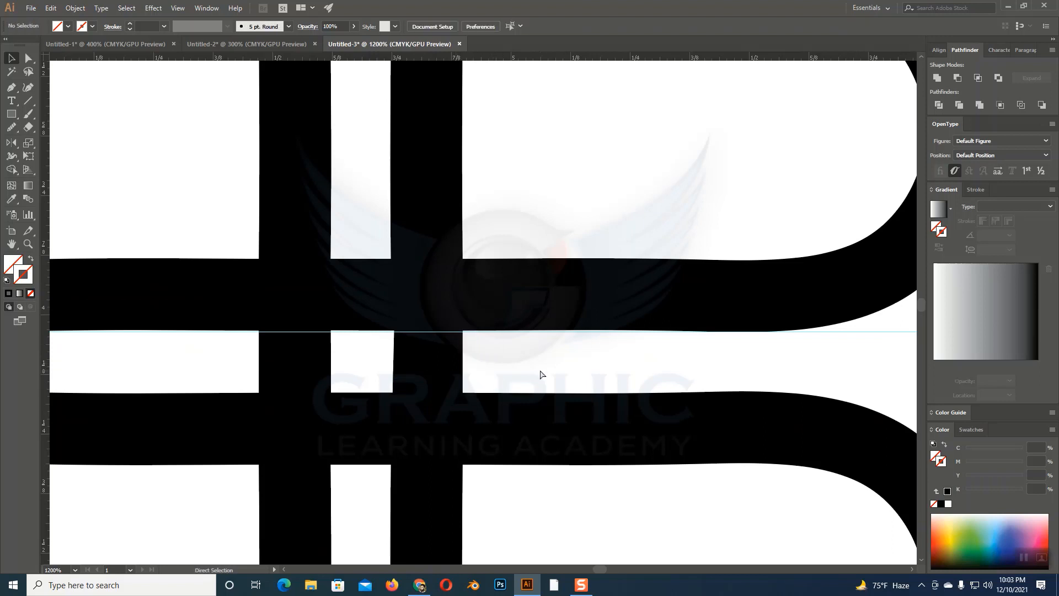
# Select all the divided pieces and merge the upper-right heart with its adjoining crossing sections using the Shape Builder tool
pyautogui.hotkey('ctrl', '-')
pyautogui.hotkey('ctrl', '-')
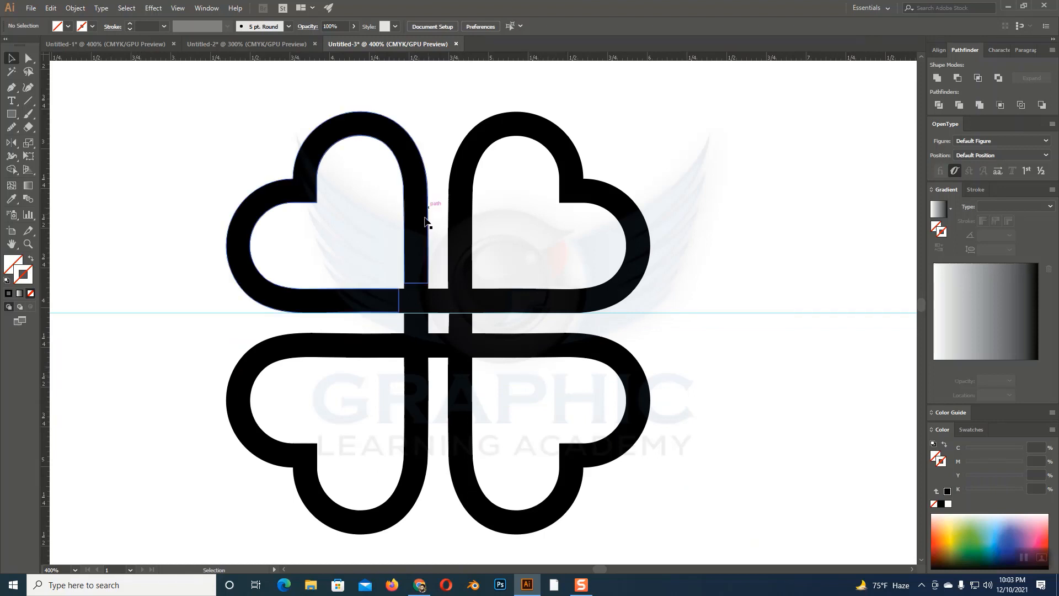
pyautogui.moveTo(236, 134); pyautogui.dragTo(644, 489)
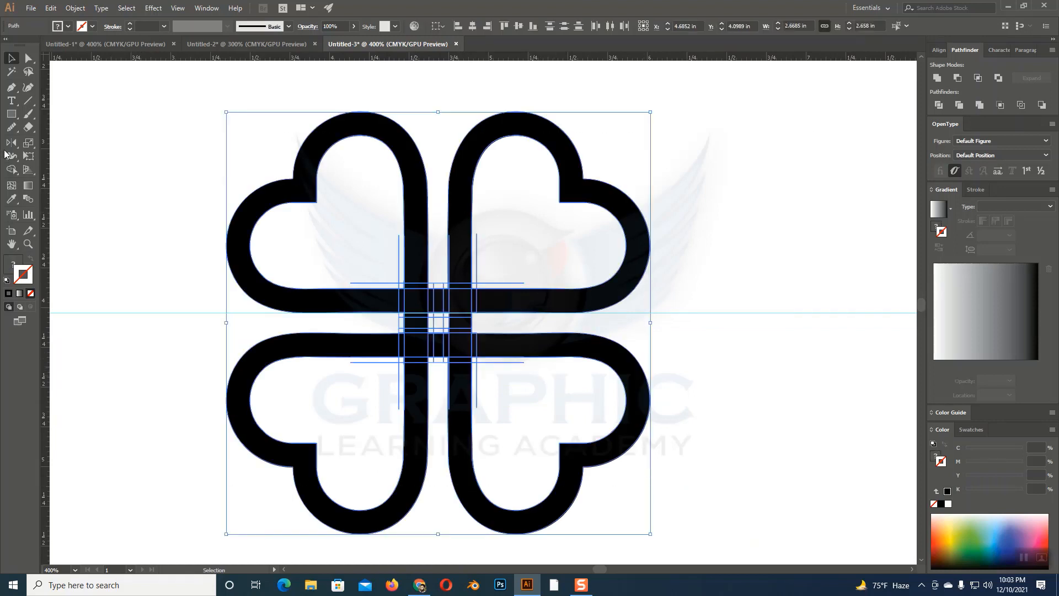
pyautogui.moveTo(11, 170); pyautogui.dragTo(61, 168)
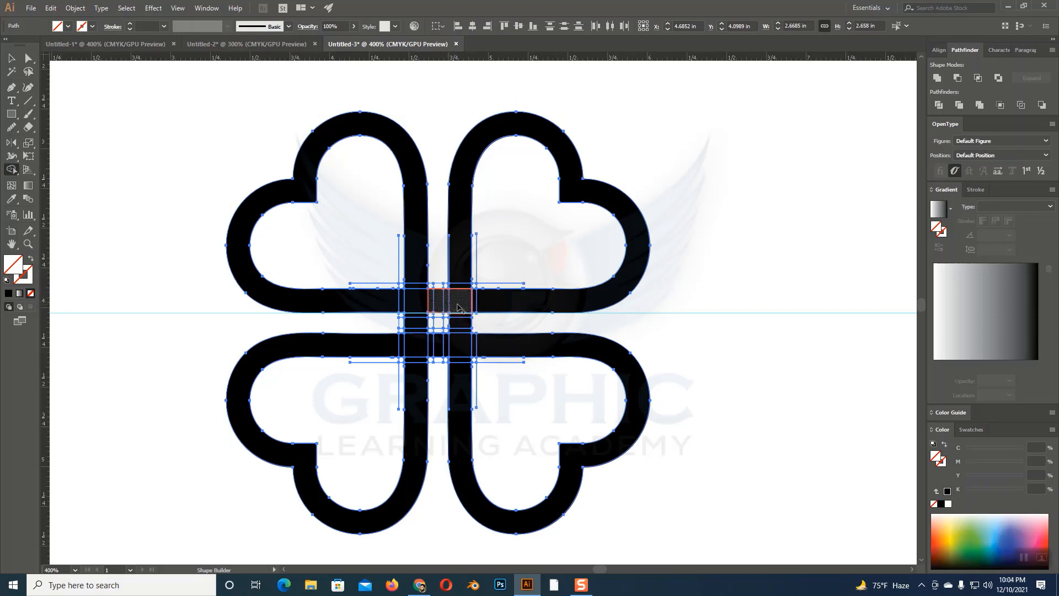
pyautogui.moveTo(457, 305)
pyautogui.mouseDown()
pyautogui.moveTo(626, 281)
pyautogui.moveTo(638, 252)
pyautogui.moveTo(626, 210)
pyautogui.moveTo(575, 188)
pyautogui.mouseUp()
pyautogui.moveTo(557, 153)
pyautogui.mouseDown()
pyautogui.moveTo(504, 124)
pyautogui.moveTo(478, 165)
pyautogui.moveTo(463, 298)
pyautogui.mouseUp()
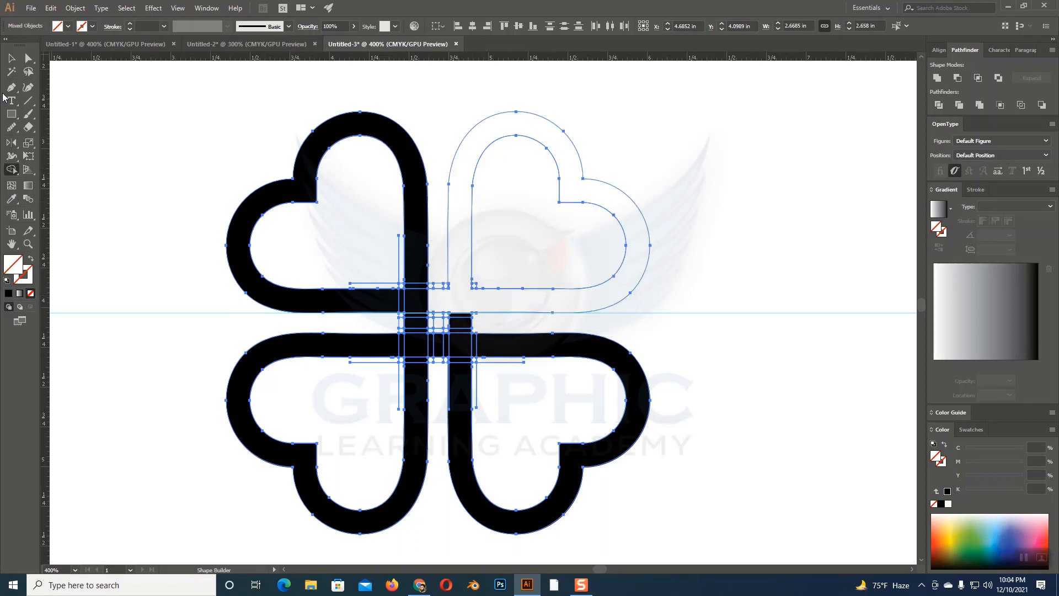
# Inspect the merged upper-right heart's outline and the leftover fragments near its inner corner
pyautogui.click(11, 58)
pyautogui.click(570, 115)
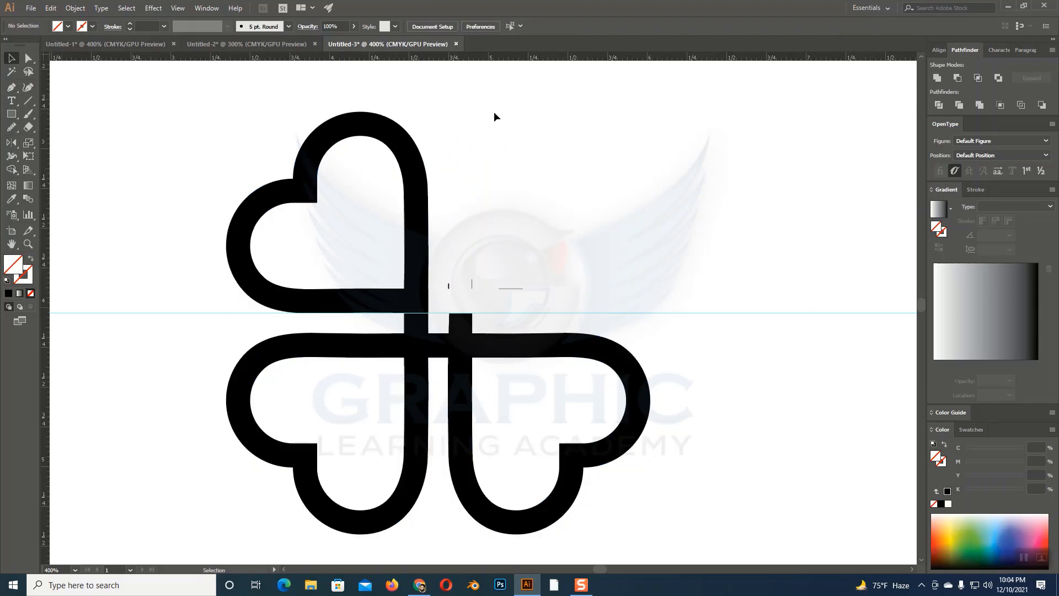
pyautogui.click(521, 136)
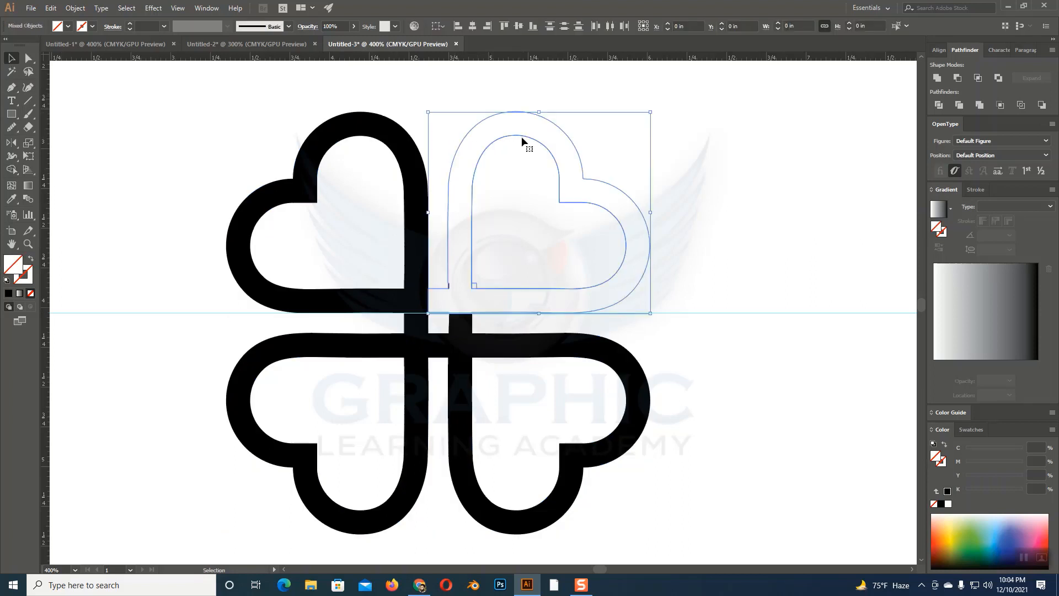
pyautogui.click(508, 97)
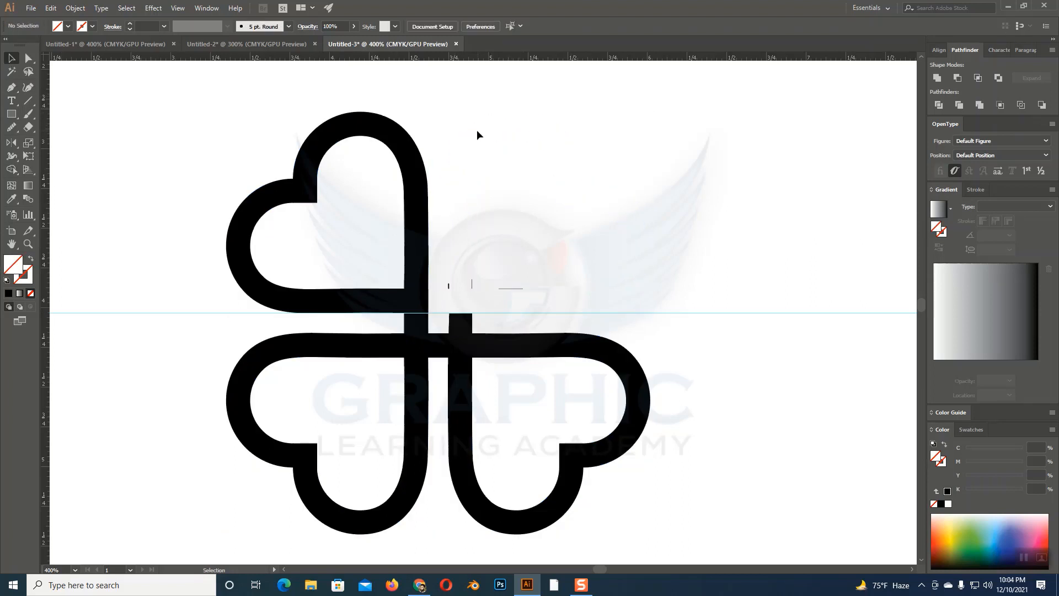
pyautogui.click(469, 133)
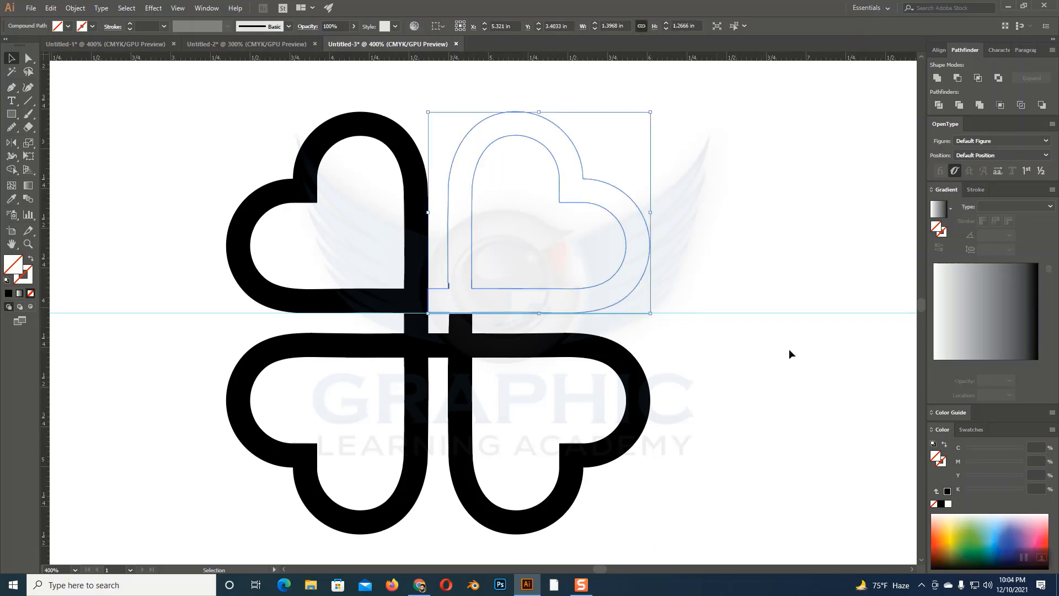
pyautogui.hotkey('ctrl', '=')
pyautogui.hotkey('ctrl', '=')
pyautogui.hotkey('ctrl', '=')
pyautogui.press('space')
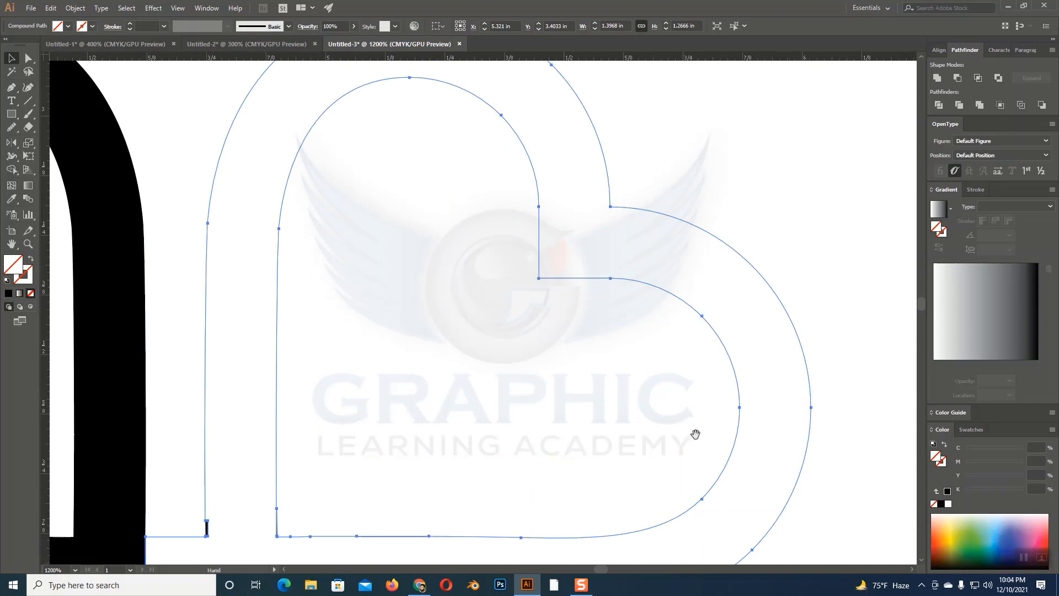
pyautogui.moveTo(526, 462); pyautogui.dragTo(664, 210)
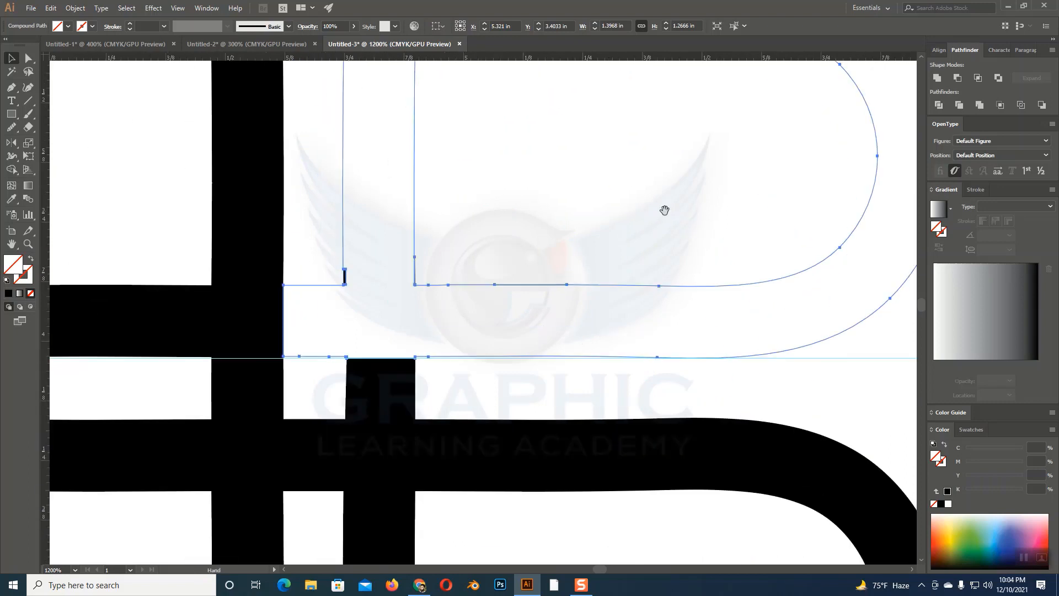
# Select the upper-right heart together with the small black sliver at its vertical bar and unite them
pyautogui.click(345, 277)
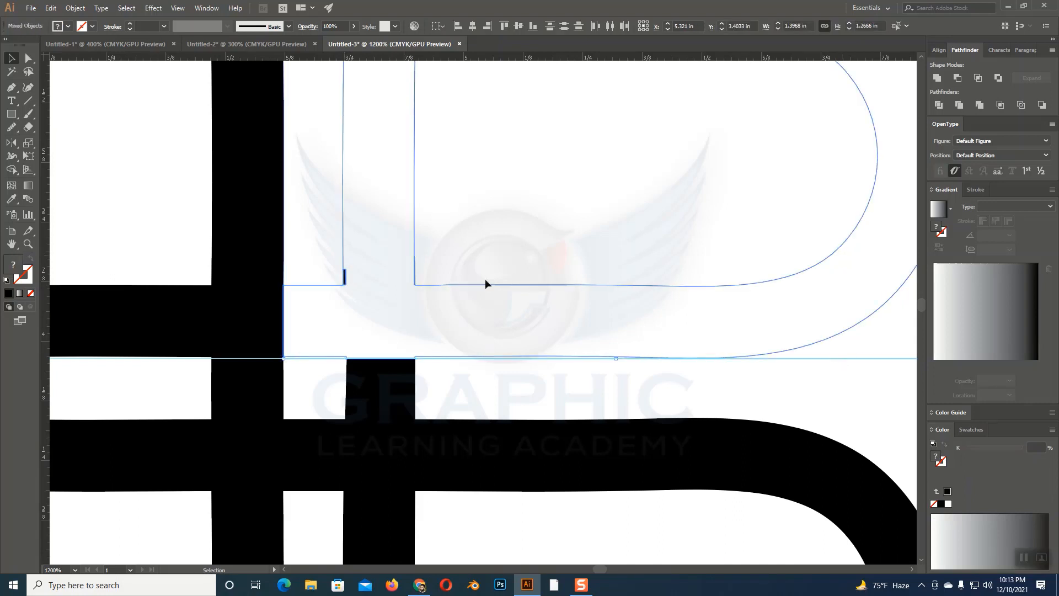
pyautogui.click(331, 239)
pyautogui.moveTo(361, 283); pyautogui.dragTo(854, 192)
pyautogui.click(342, 277)
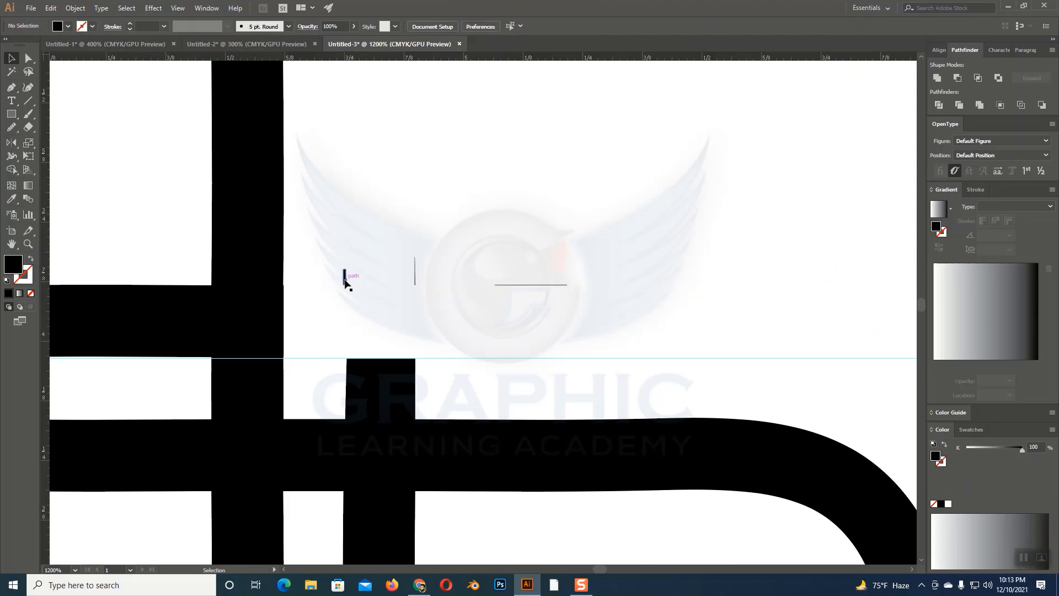
pyautogui.click(344, 279)
pyautogui.keyDown('shift'); pyautogui.click(343, 234); pyautogui.keyUp('shift')
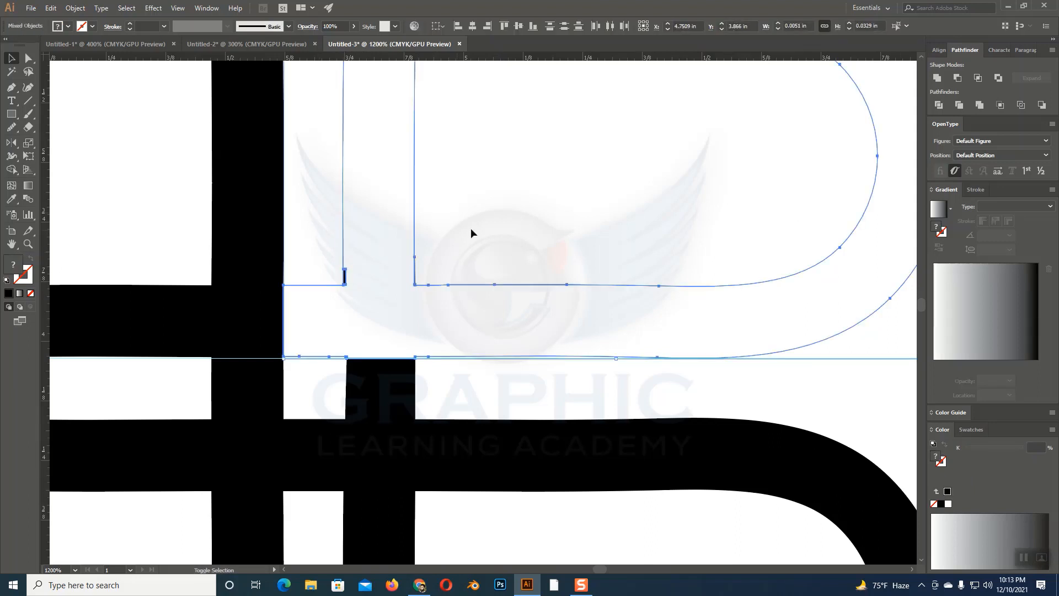
pyautogui.click(937, 78)
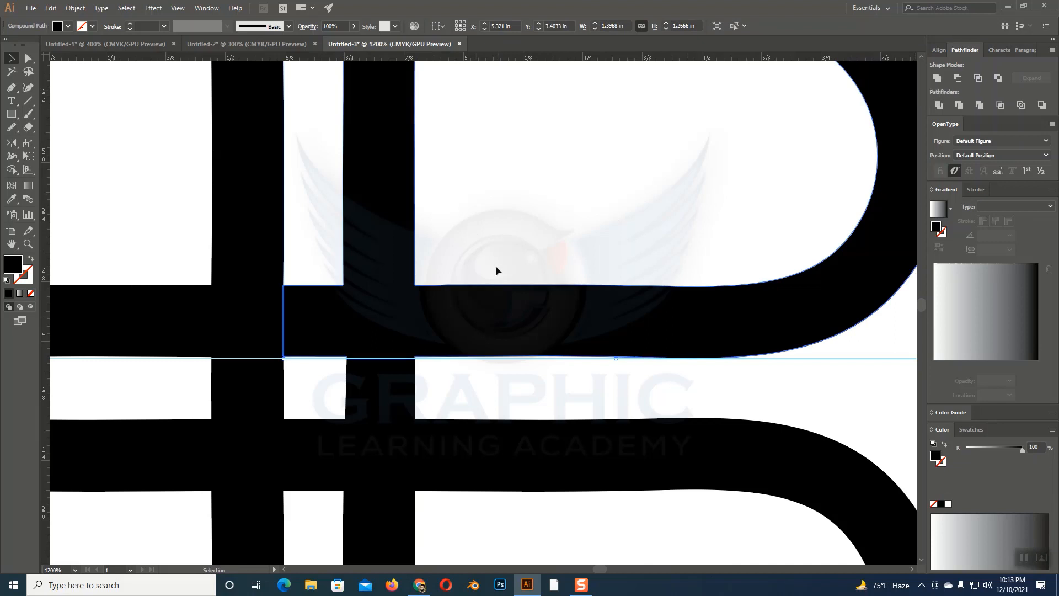
# Delete the united upper-right heart and try to delete a section of the upper-left heart's vertical bar
pyautogui.scroll(-1, 467, 379)
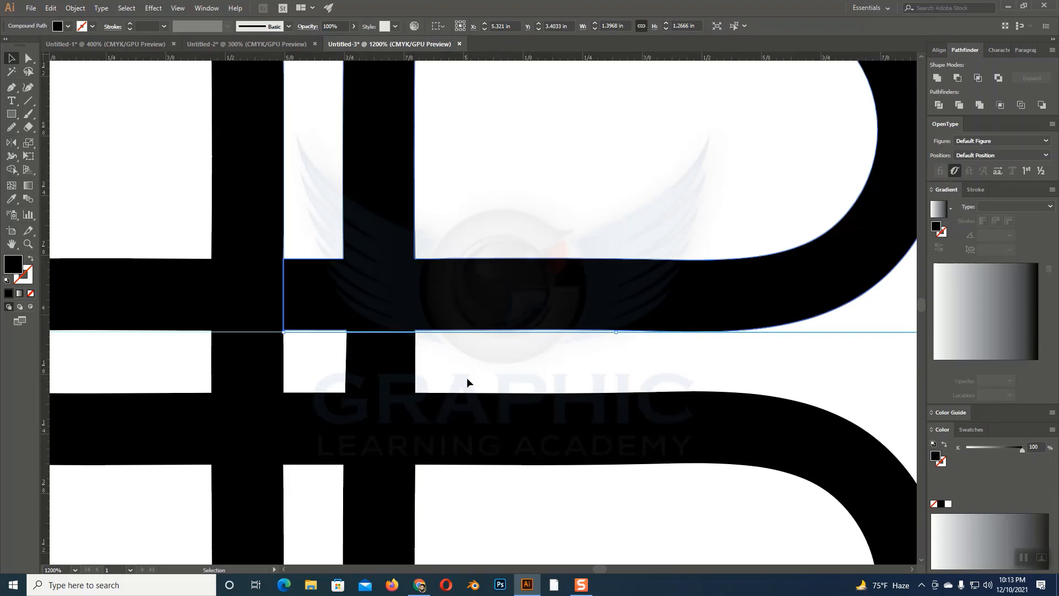
pyautogui.hotkey('ctrl', '-')
pyautogui.hotkey('ctrl', '-')
pyautogui.hotkey('ctrl', '-')
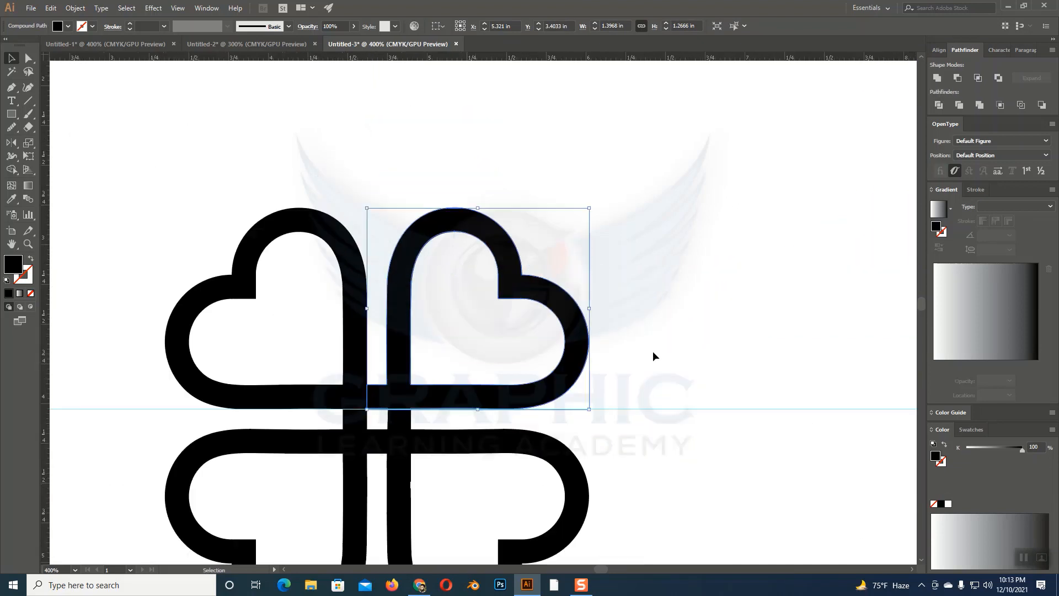
pyautogui.press('ctrl')
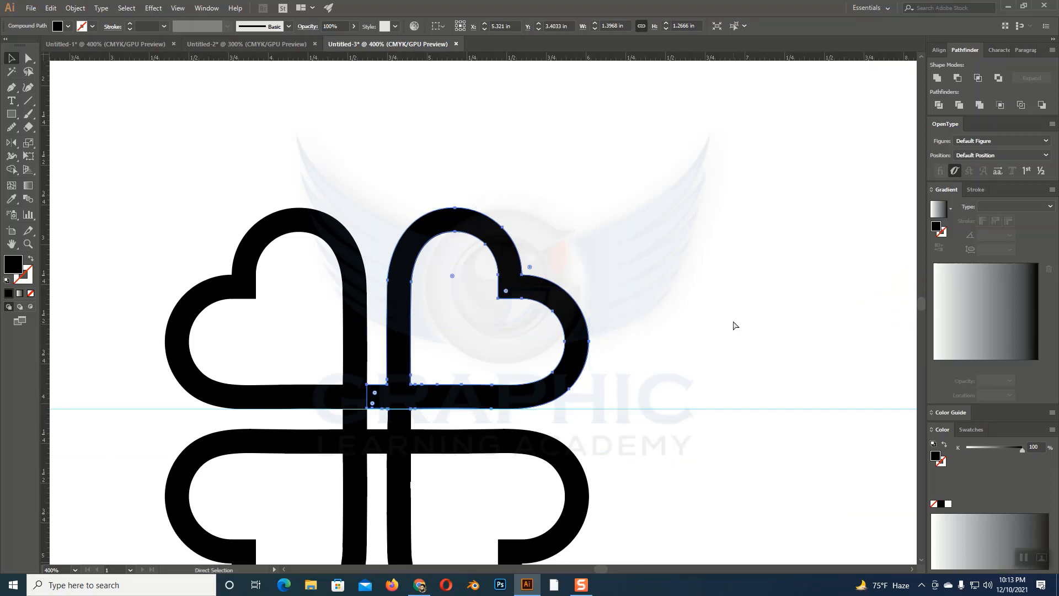
pyautogui.press('Delete')
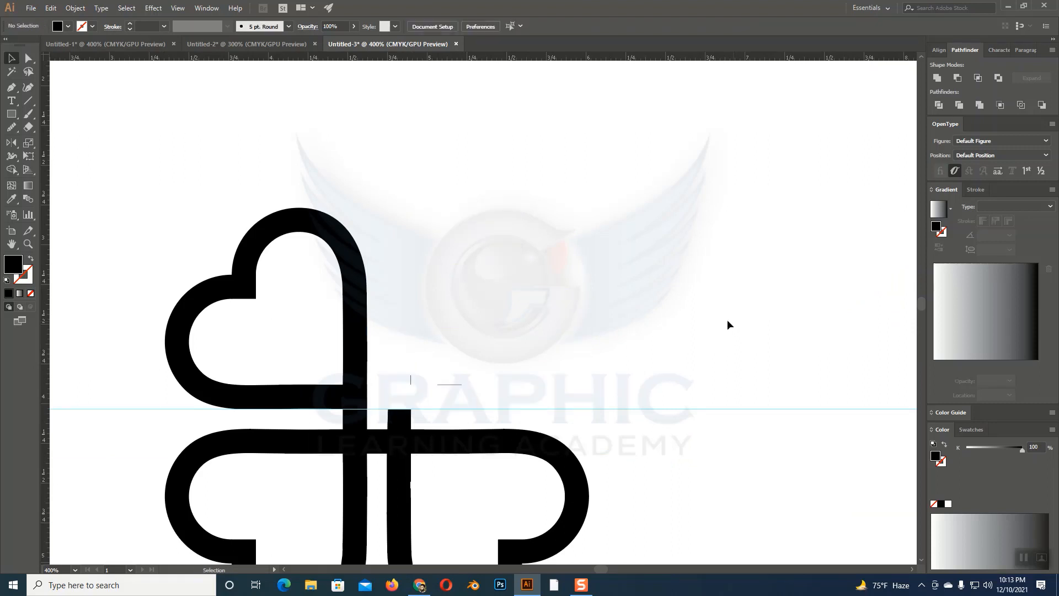
pyautogui.click(364, 334)
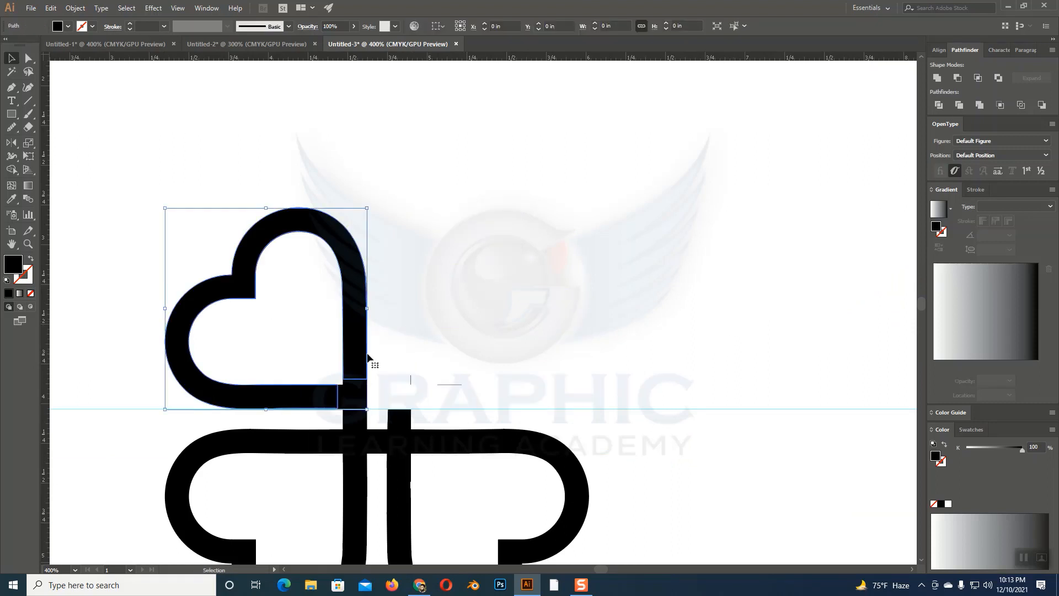
pyautogui.click(355, 382)
pyautogui.press('Delete')
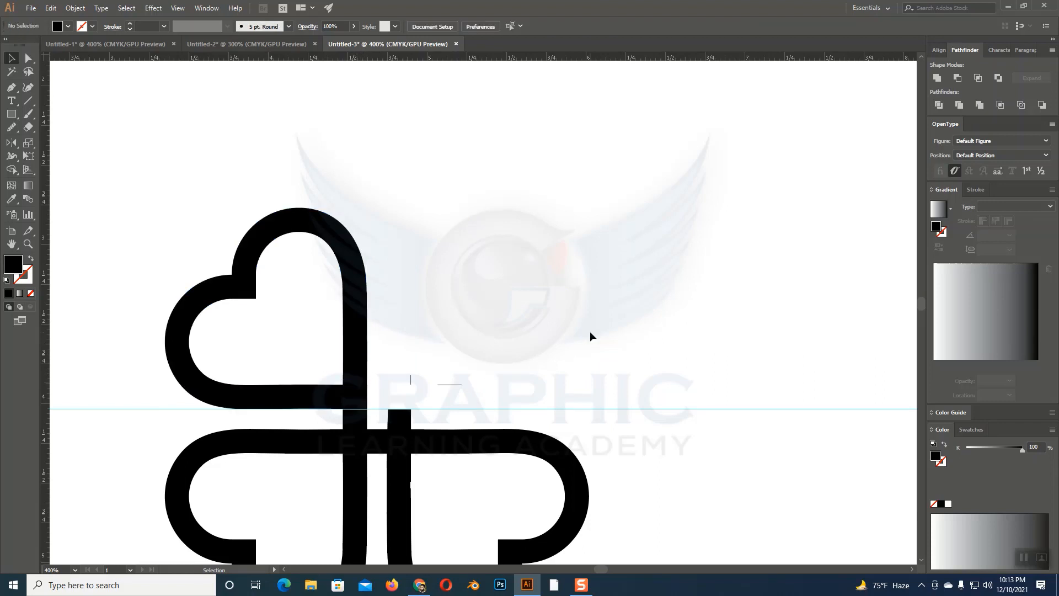
# Undo the deletion and merging of the upper-right heart, back to the selected divided pieces
pyautogui.hotkey('ctrl', 'z')
pyautogui.hotkey('ctrl', 'z')
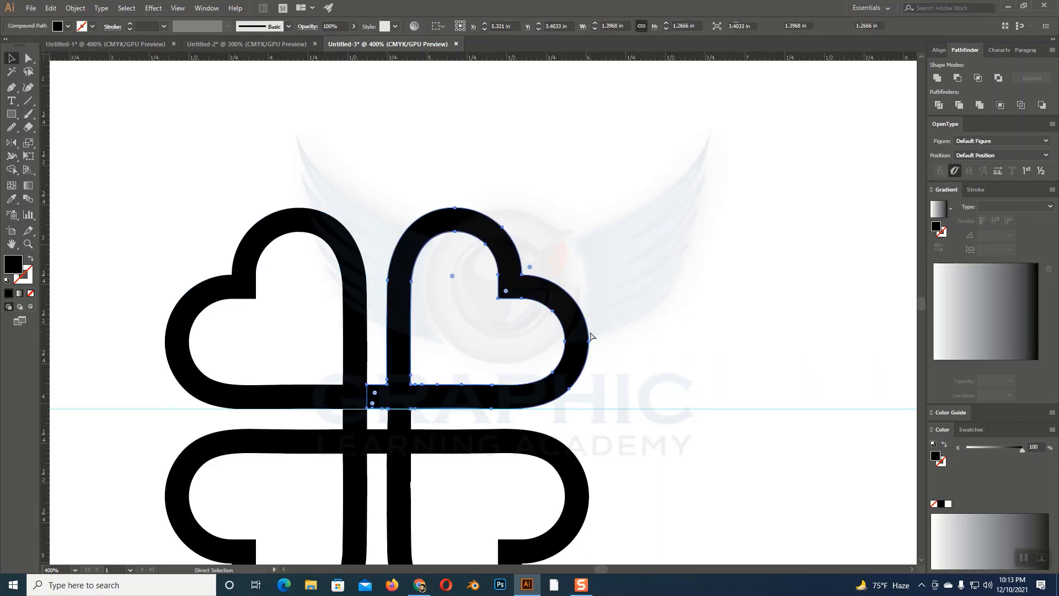
pyautogui.hotkey('ctrl', 'z')
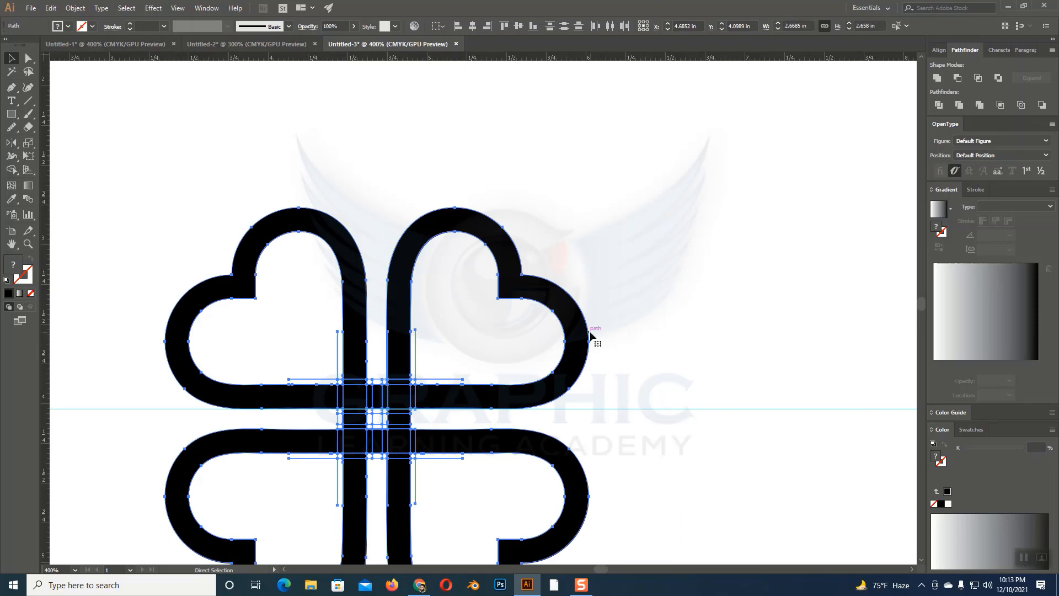
# Inspect the square piece where the upper horizontal bar crosses the right vertical bar
pyautogui.click(634, 326)
pyautogui.click(408, 386)
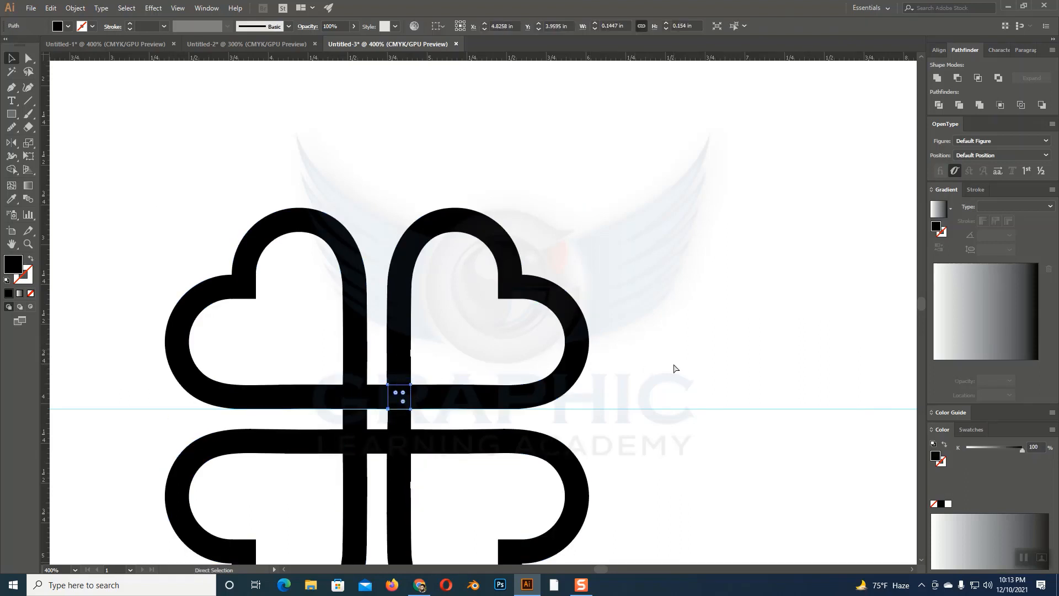
pyautogui.hotkey('ctrl', '=')
pyautogui.hotkey('ctrl', '=')
pyautogui.hotkey('ctrl', '=')
pyautogui.hotkey('ctrl', '=')
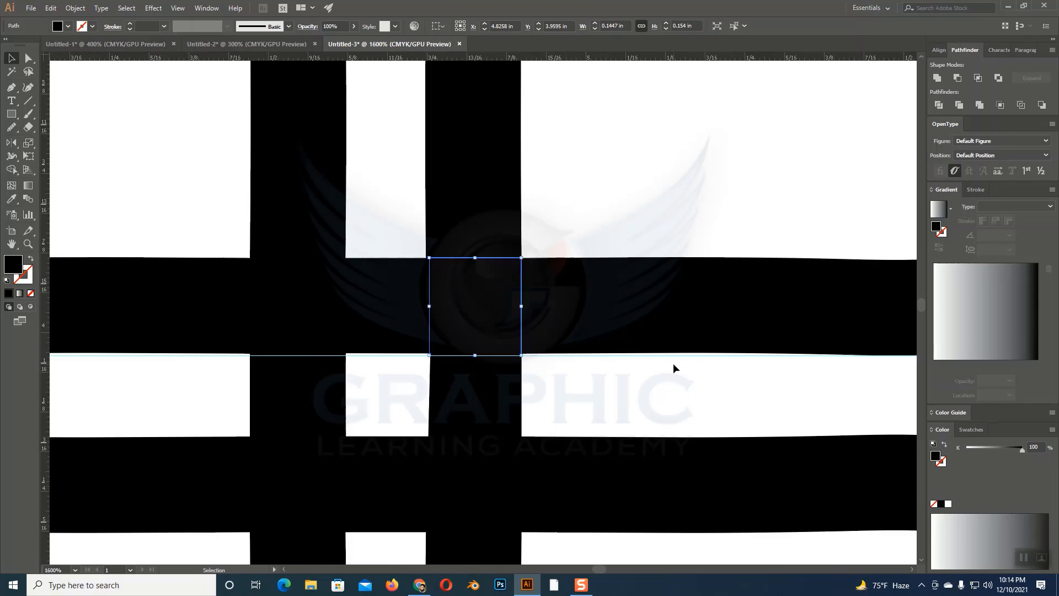
pyautogui.click(593, 180)
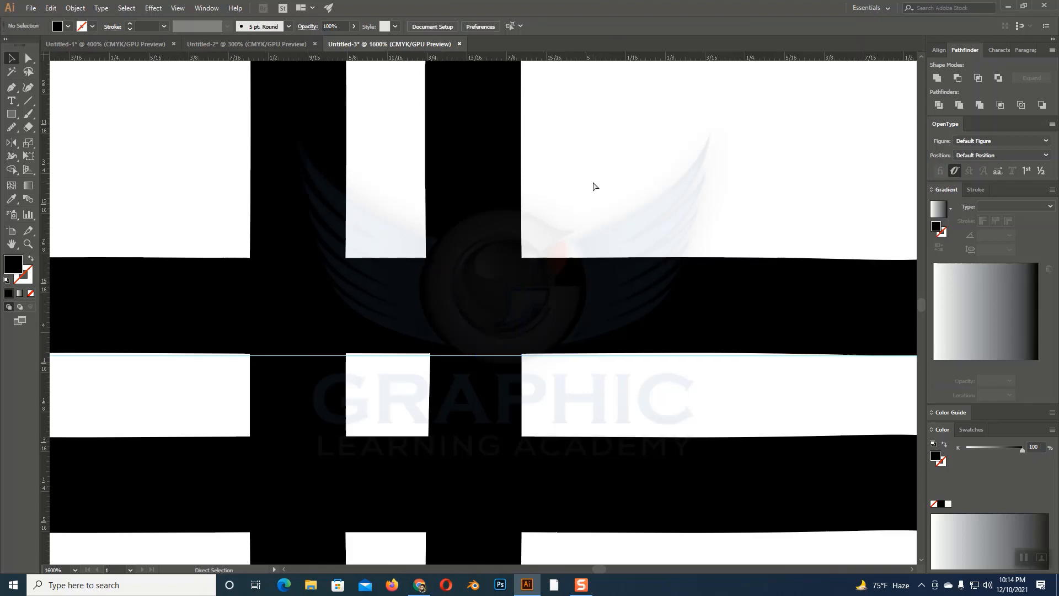
# Ungroup the divided four-heart clover so each of its pieces can be selected separately
pyautogui.hotkey('ctrl', '-')
pyautogui.hotkey('ctrl', '-')
pyautogui.hotkey('ctrl', '-')
pyautogui.hotkey('ctrl', '-')
pyautogui.hotkey('ctrl', '-')
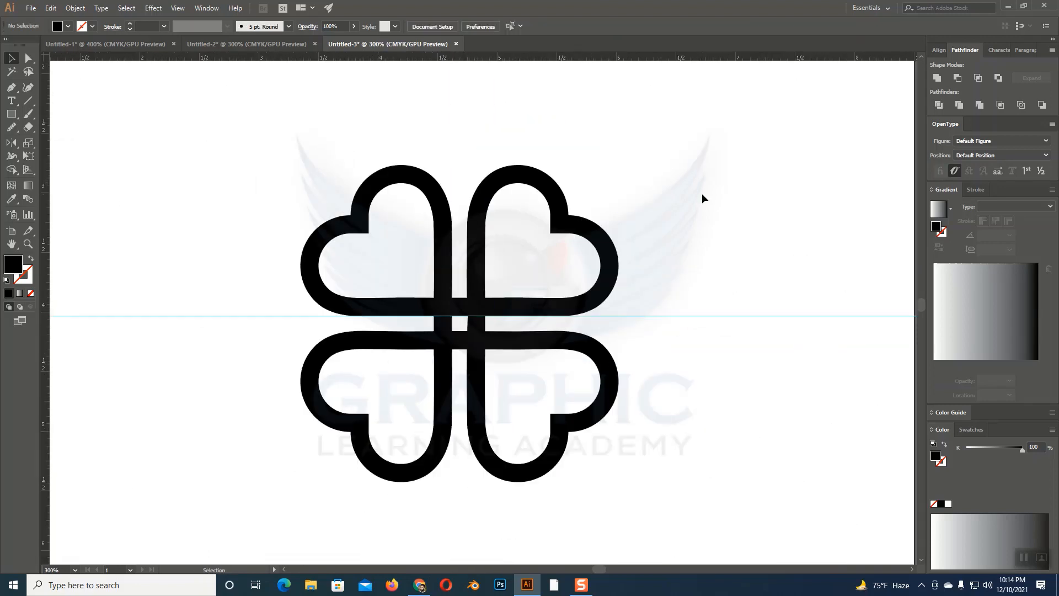
pyautogui.click(605, 291)
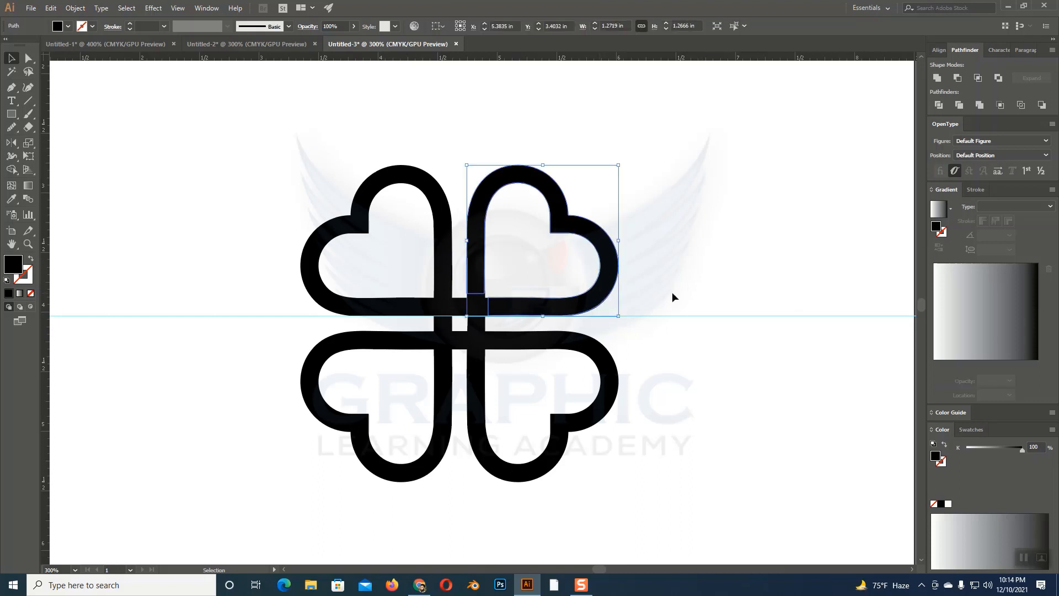
pyautogui.press('a')
pyautogui.hotkey('ctrl', 'a')
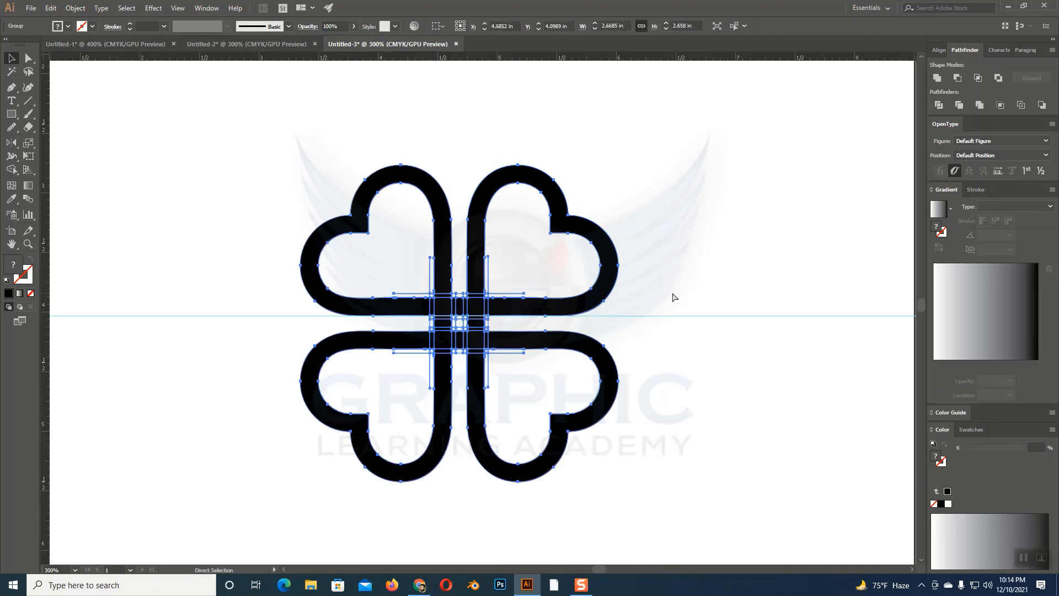
pyautogui.press('v')
pyautogui.click(671, 297)
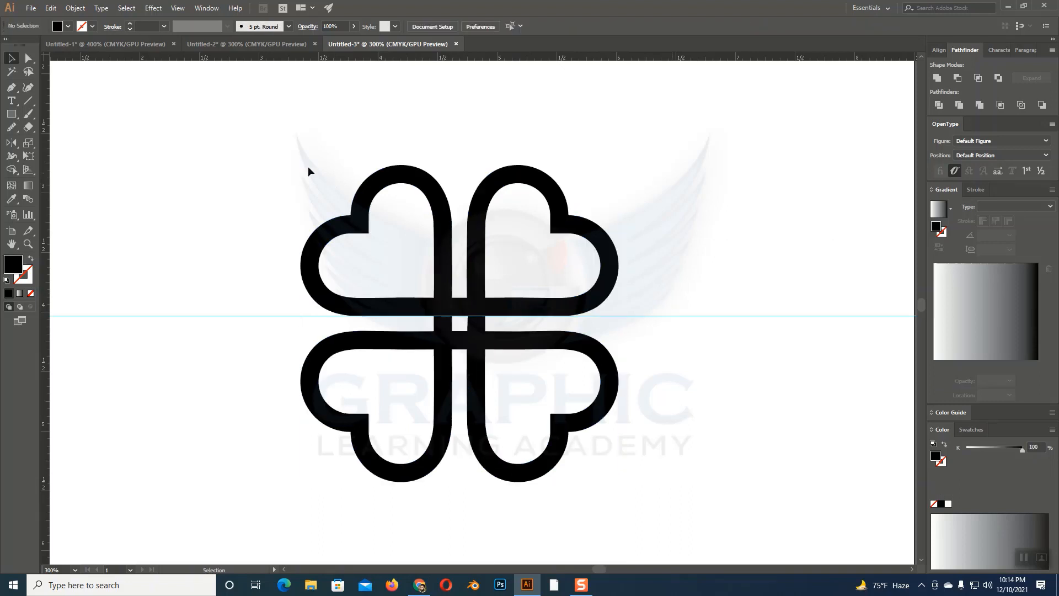
pyautogui.click(476, 286)
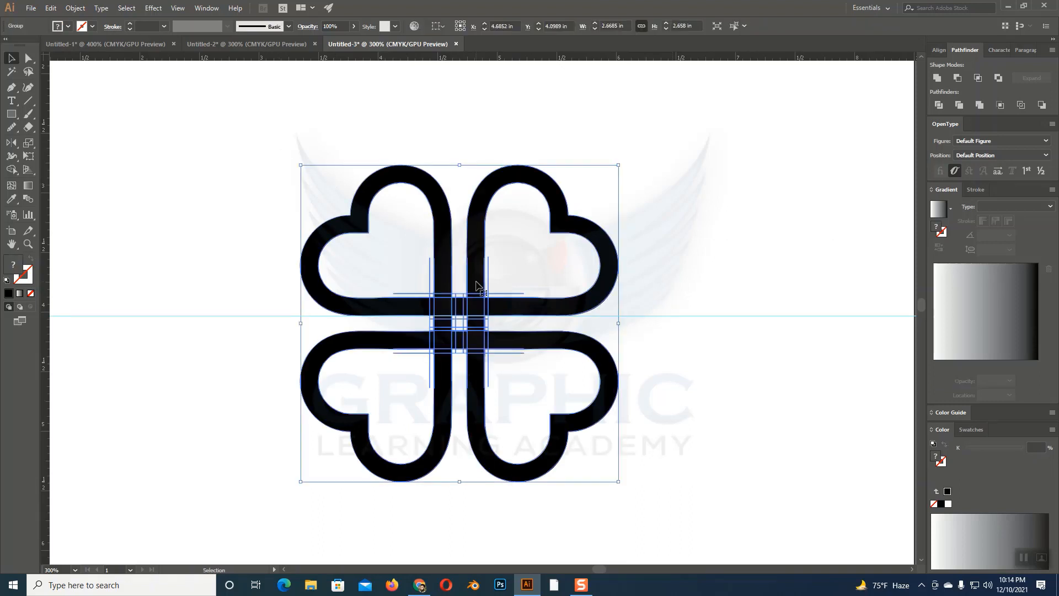
pyautogui.rightClick(475, 284)
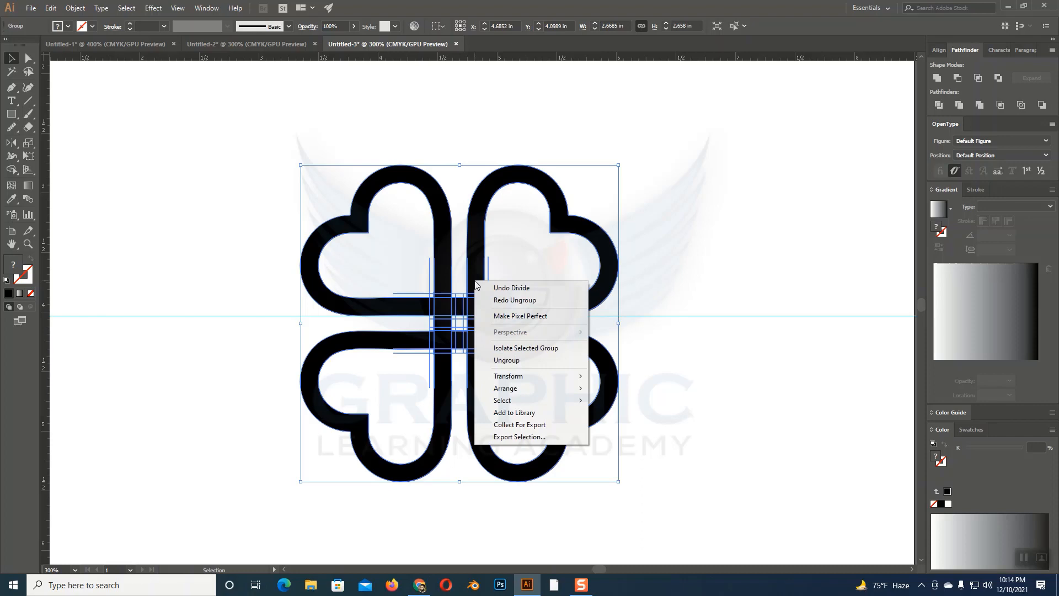
pyautogui.click(497, 361)
pyautogui.click(709, 268)
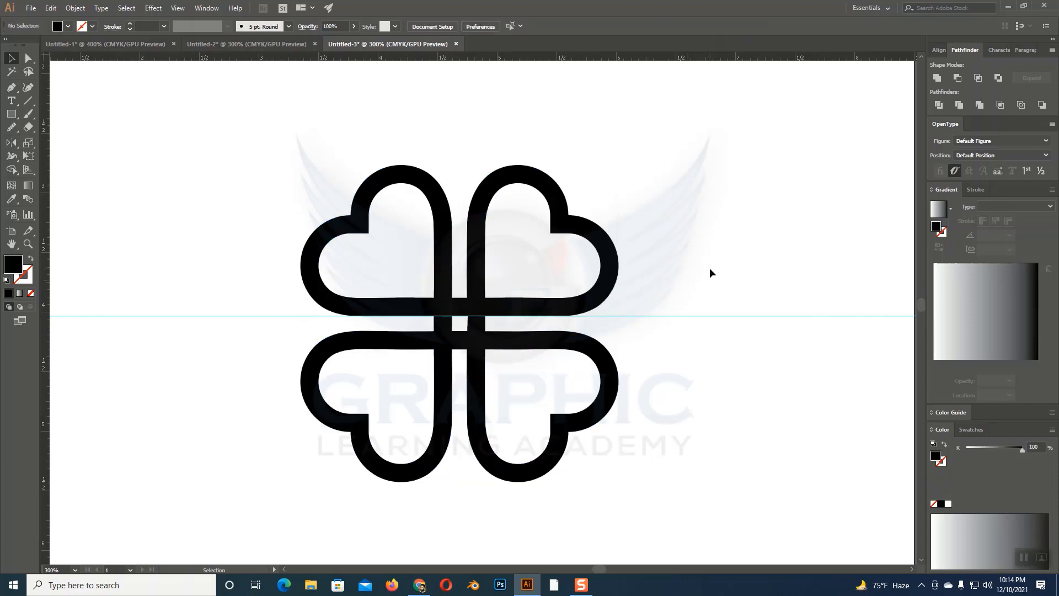
# Try to delete the slivers left, right and below the square where the upper horizontal bar crosses the right vertical bar
pyautogui.hotkey('ctrl', '+')
pyautogui.hotkey('ctrl', '+')
pyautogui.hotkey('ctrl', '+')
pyautogui.hotkey('ctrl', '+')
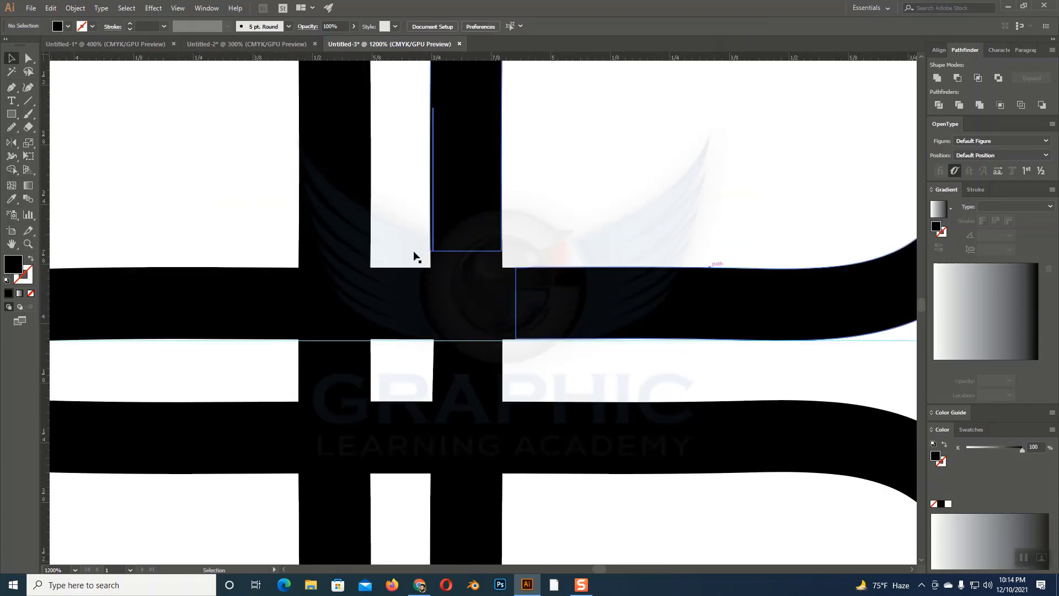
pyautogui.click(428, 275)
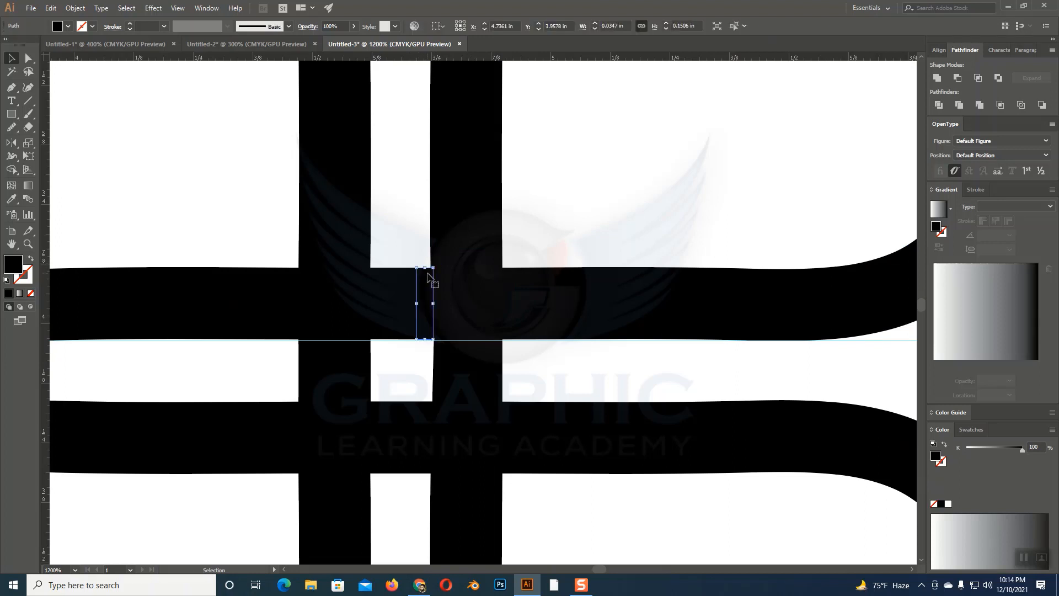
pyautogui.press('Delete')
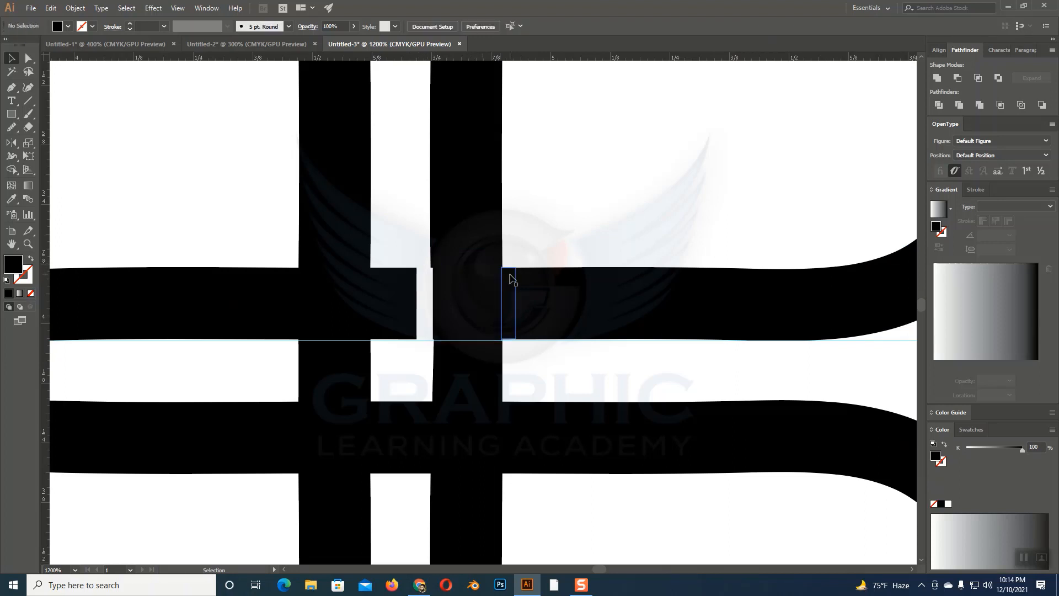
pyautogui.click(507, 275)
pyautogui.press('Delete')
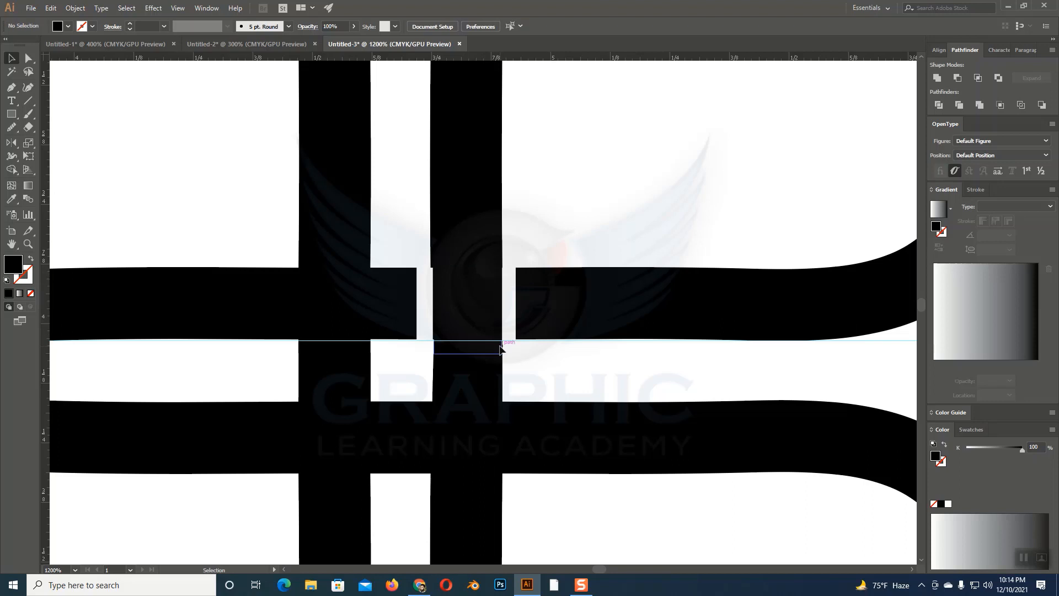
pyautogui.click(499, 346)
pyautogui.press('Delete')
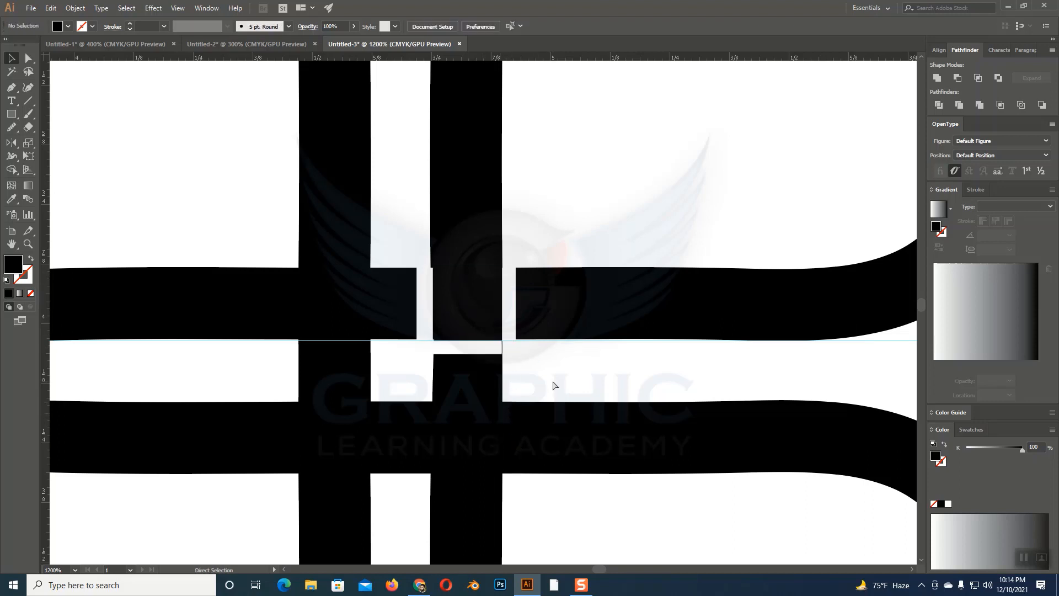
# Undo the three sliver deletions around the upper-right crossing
pyautogui.hotkey('ctrl', 'z')
pyautogui.hotkey('ctrl', 'z')
pyautogui.hotkey('ctrl', 'z')
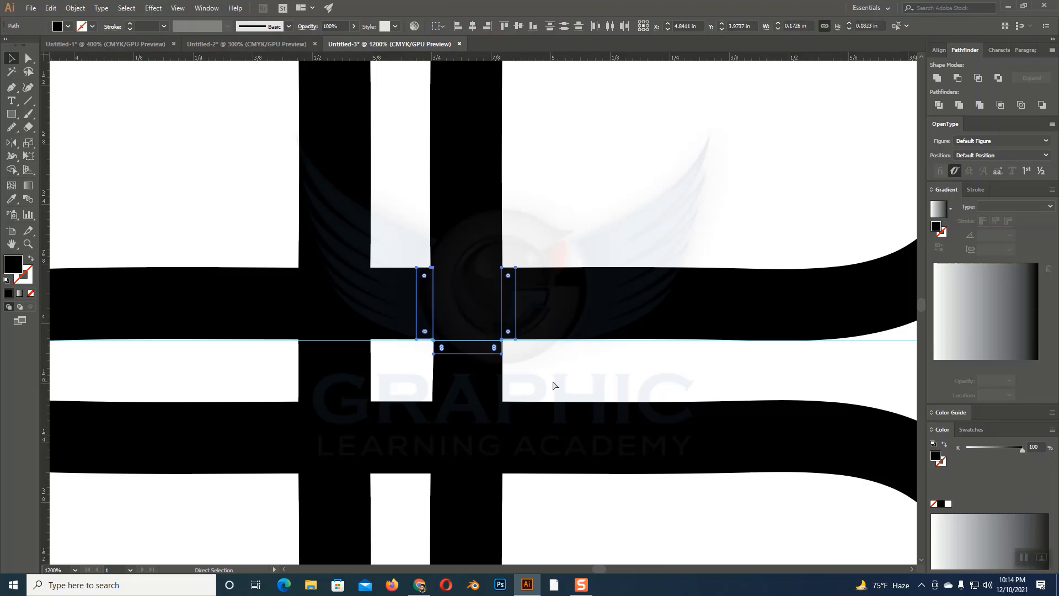
# Delete the sliver just right of the upper-left crossing and the slivers directly above and below the upper-right crossing
pyautogui.click(381, 306)
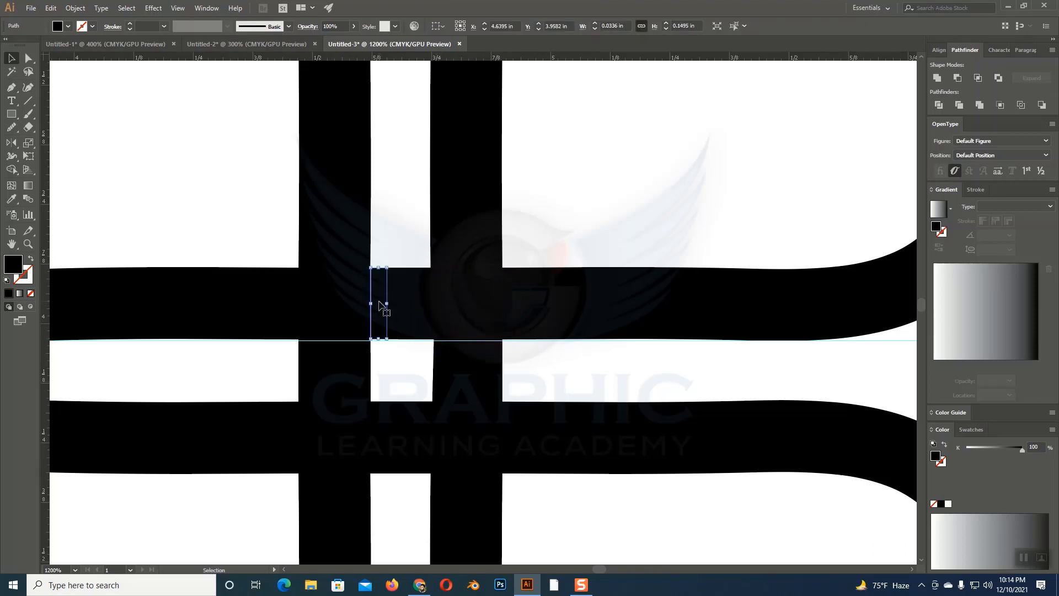
pyautogui.press('Delete')
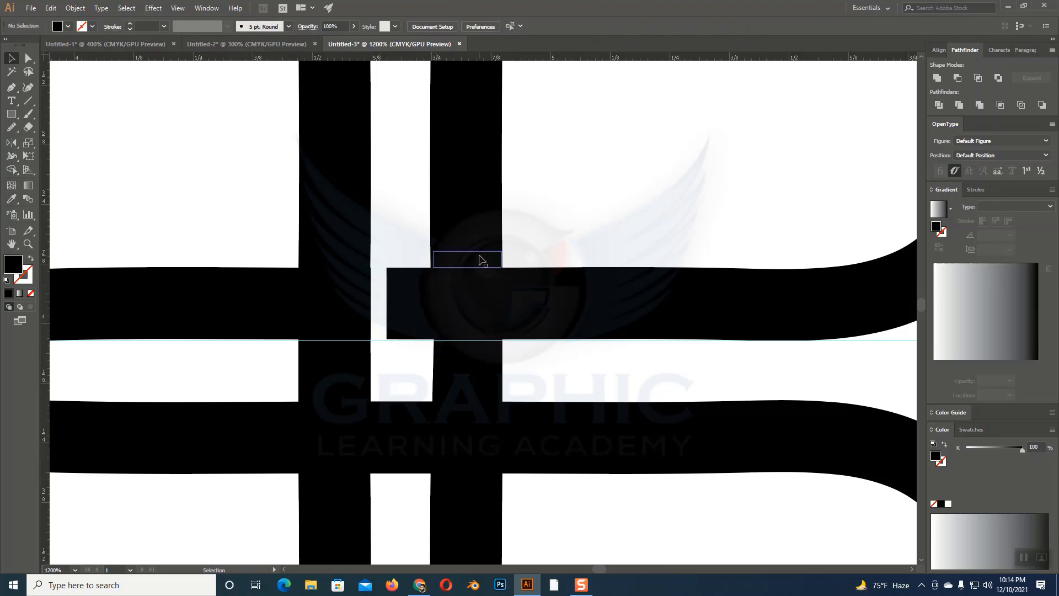
pyautogui.click(480, 259)
pyautogui.press('Delete')
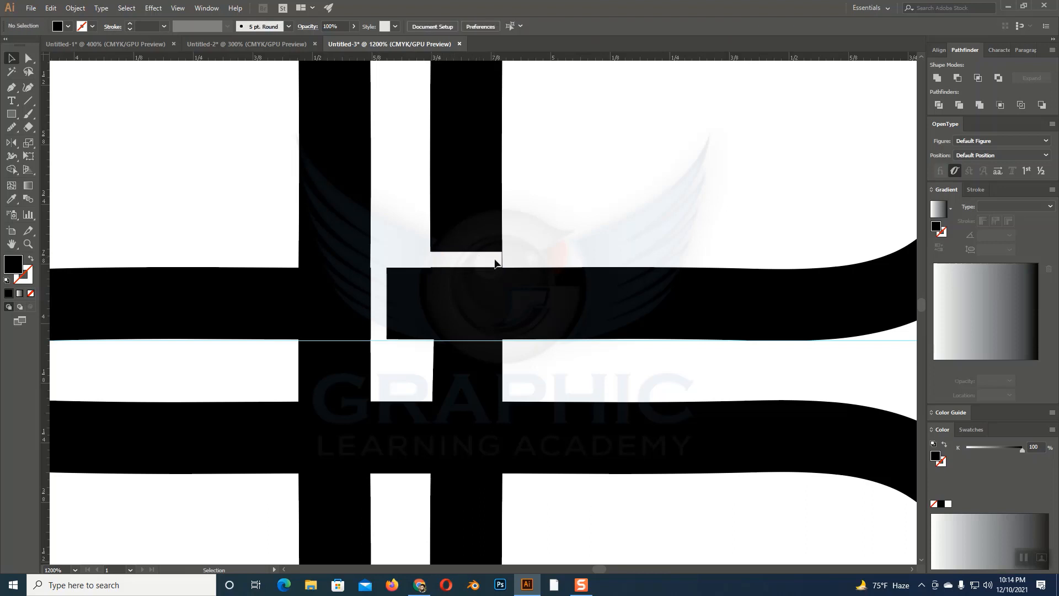
pyautogui.click(492, 347)
pyautogui.press('Delete')
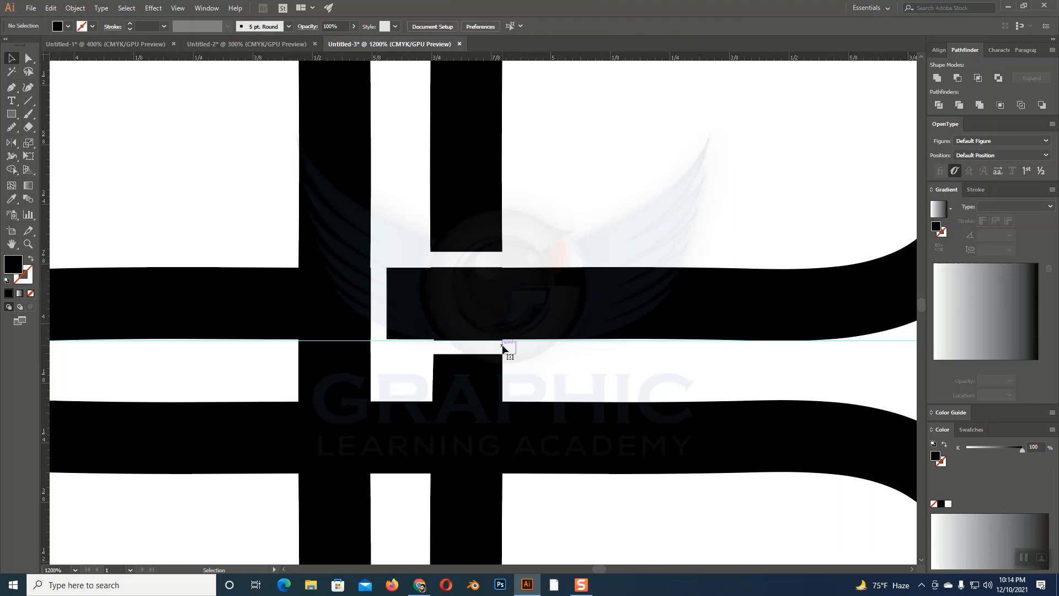
pyautogui.press('/')
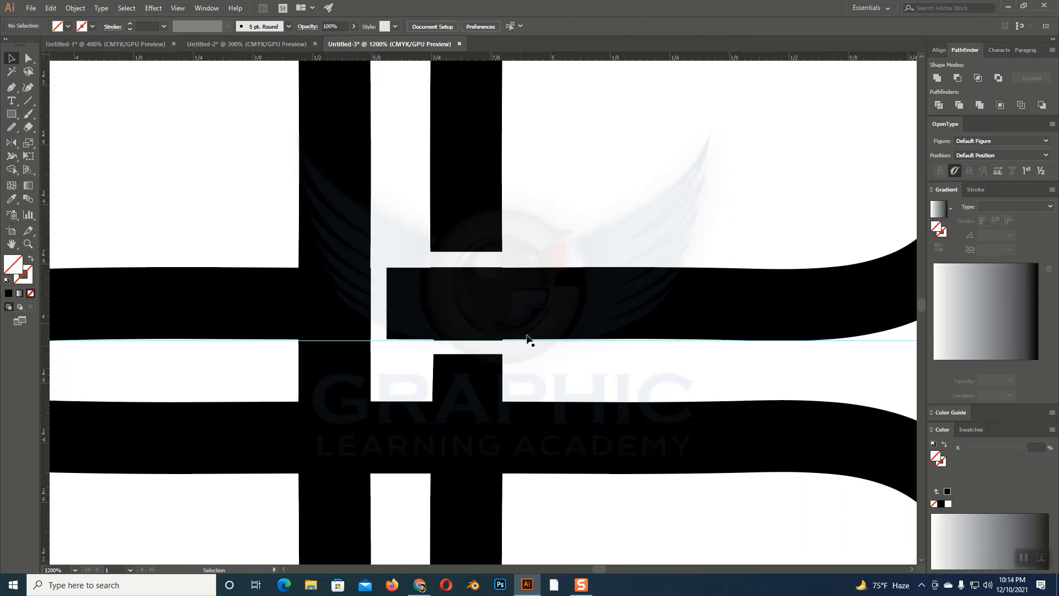
# Delete the sliver just left of the upper-left crossing and the one directly above the lower-left crossing
pyautogui.hotkey('ctrl', '-')
pyautogui.hotkey('ctrl', '-')
pyautogui.hotkey('ctrl', '-')
pyautogui.hotkey('ctrl', '-')
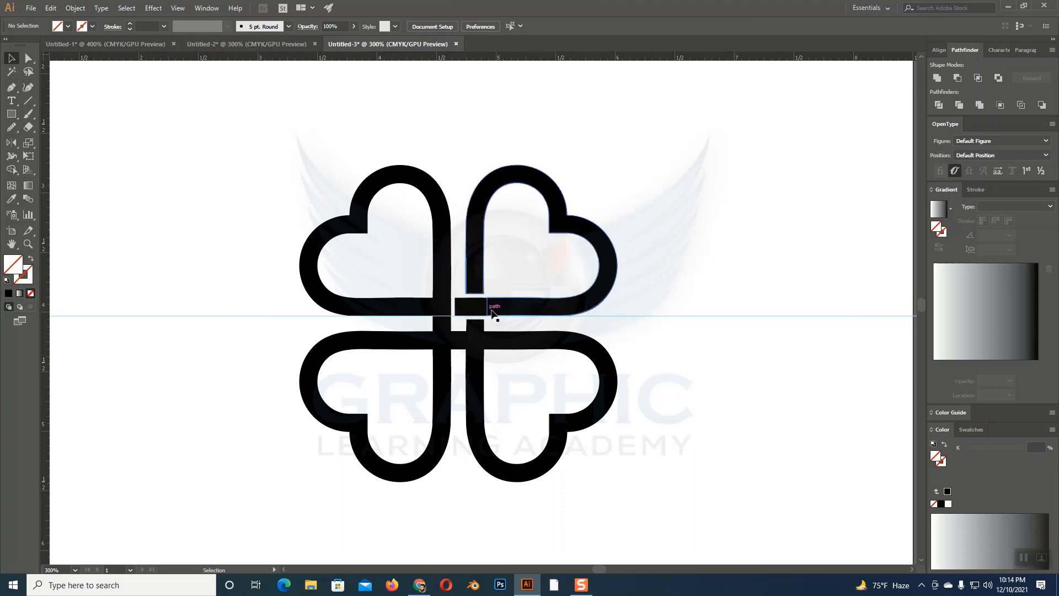
pyautogui.click(432, 318)
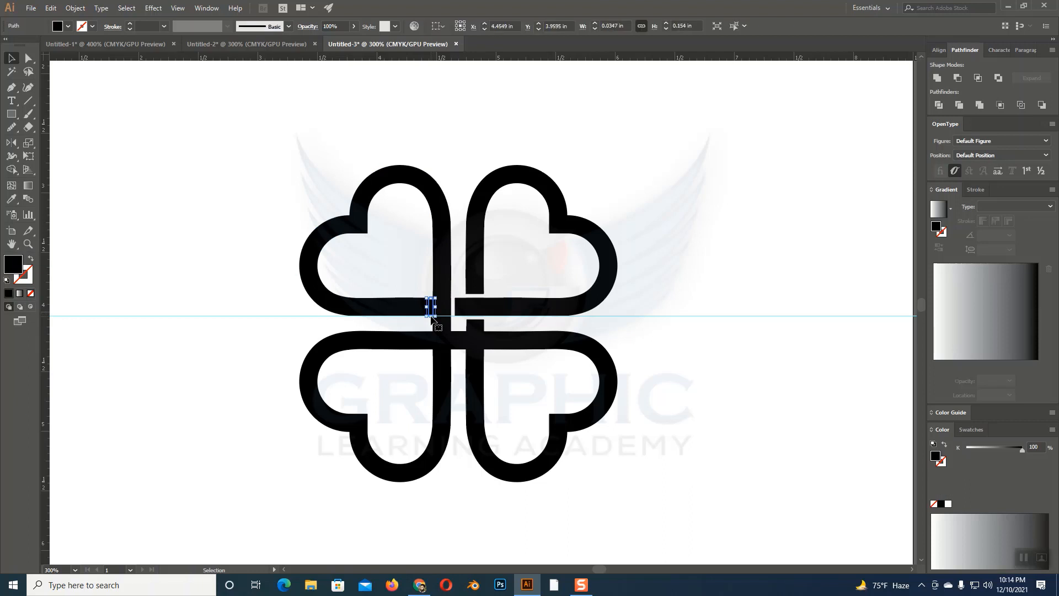
pyautogui.press('Delete')
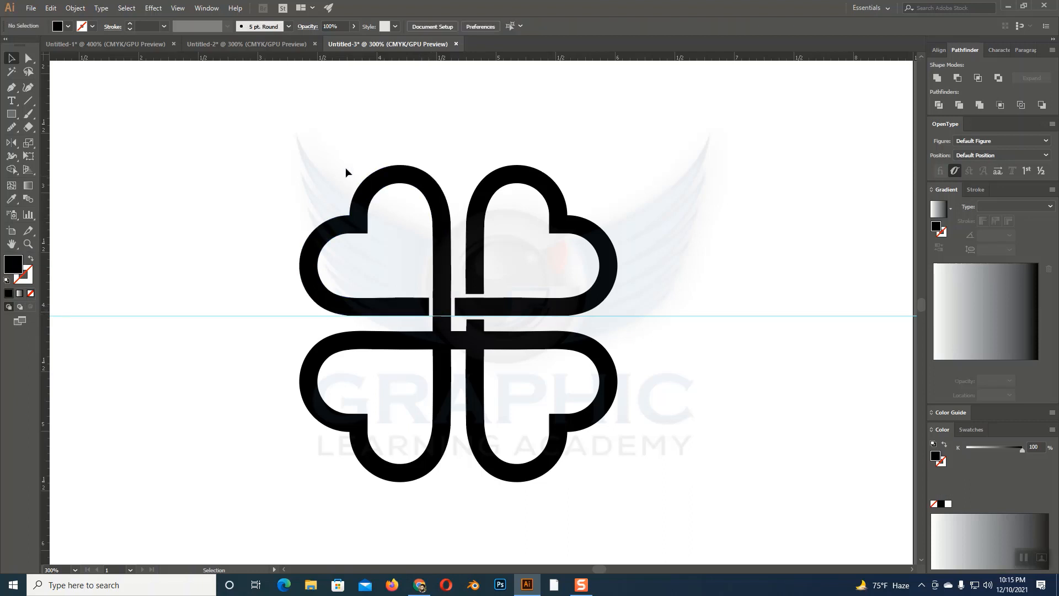
pyautogui.click(445, 332)
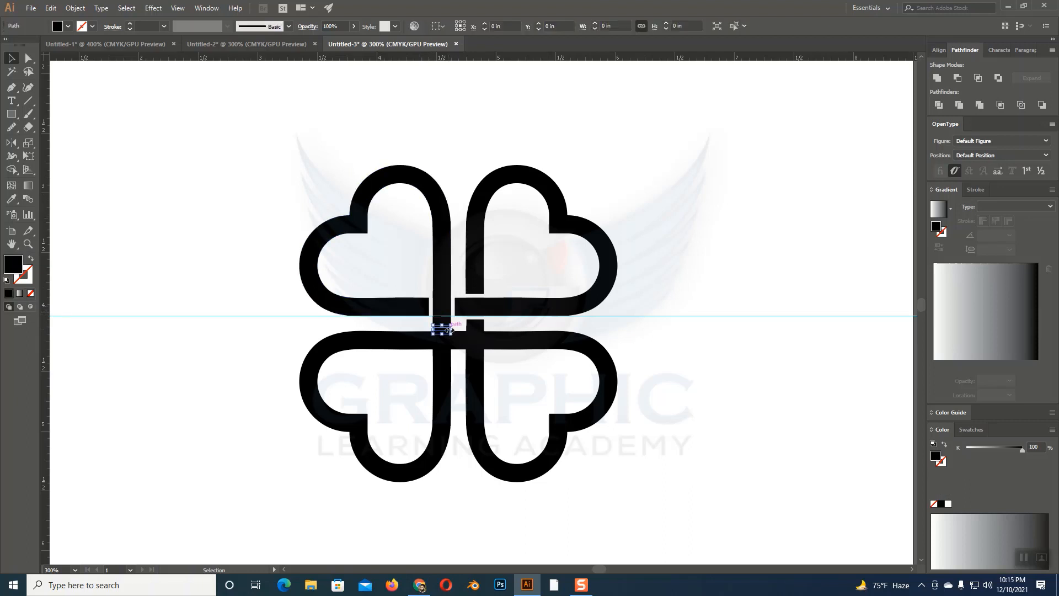
pyautogui.press('Delete')
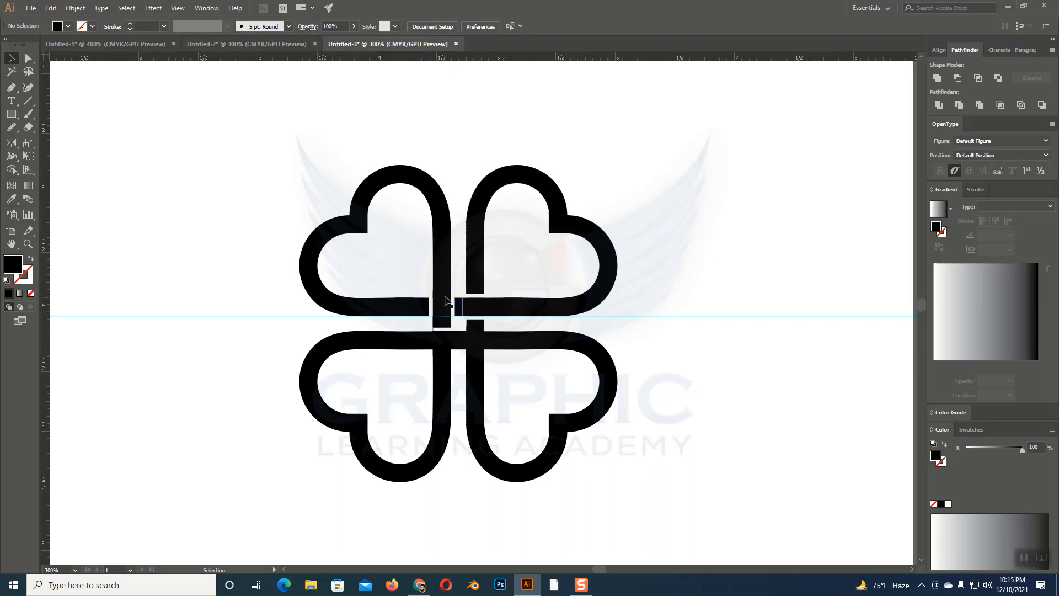
# Delete the sliver directly below the lower-left crossing and the slivers on both sides of the lower-right crossing
pyautogui.click(442, 352)
pyautogui.press('Delete')
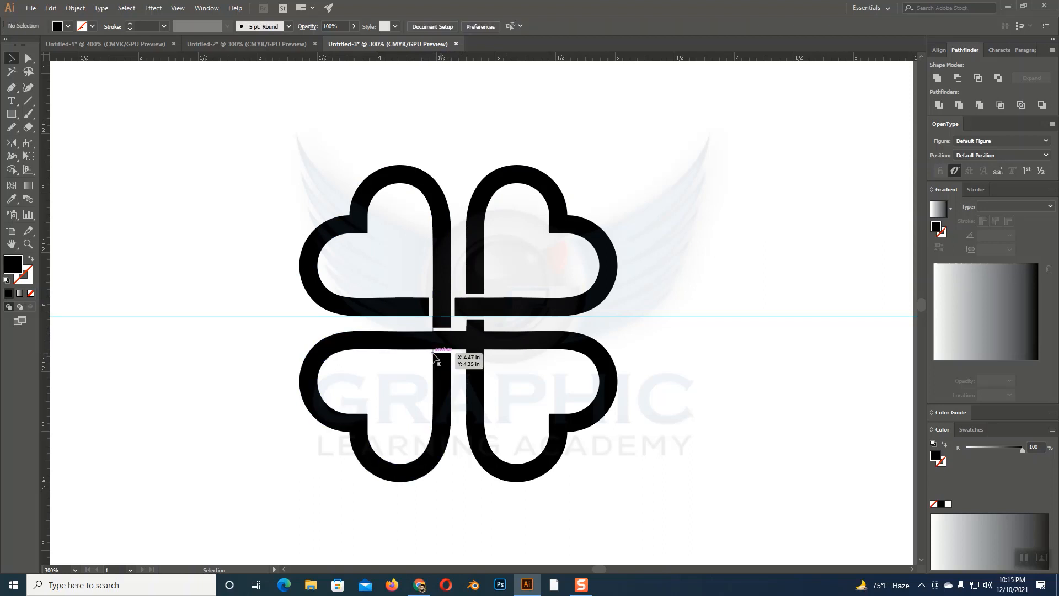
pyautogui.click(434, 354)
pyautogui.press('Delete')
pyautogui.click(465, 338)
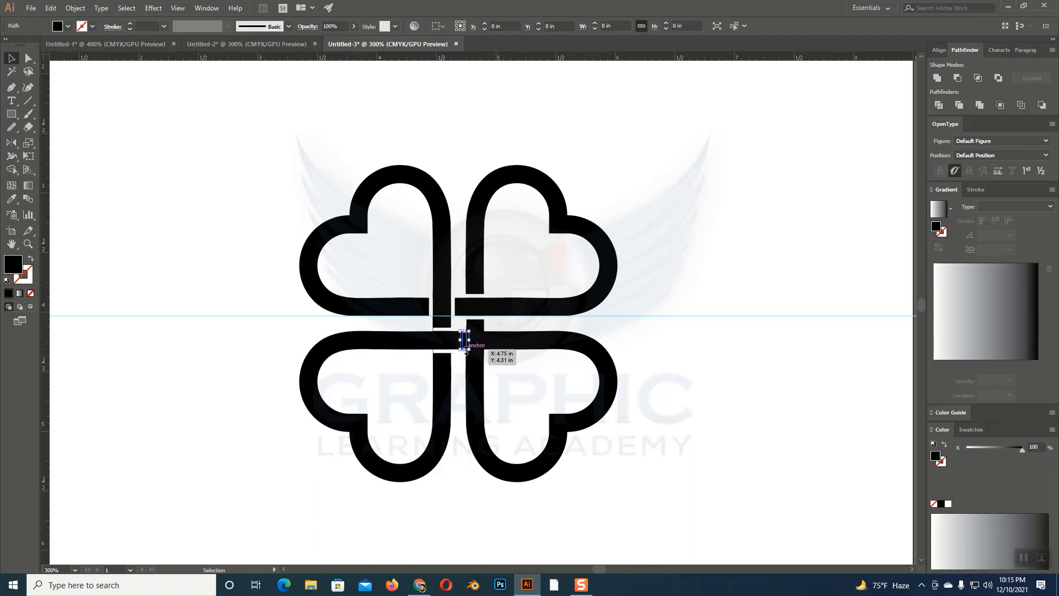
pyautogui.press('Delete')
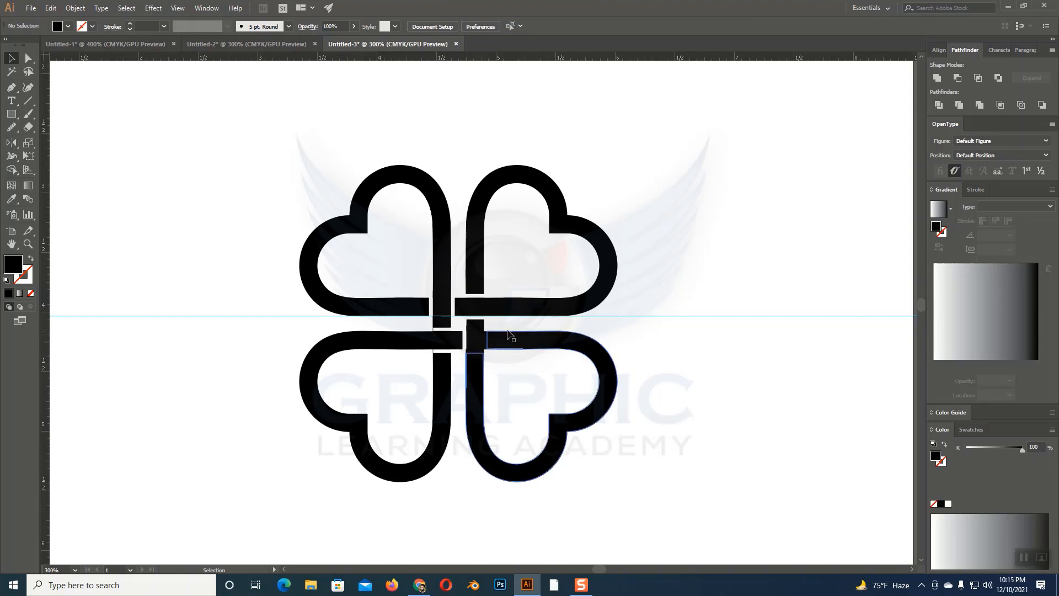
pyautogui.click(486, 344)
pyautogui.press('Delete')
# Select all clover pieces and merge the upper-right heart with its horizontal bar pieces using the Shape Builder tool
pyautogui.hotkey('ctrl', '+')
pyautogui.hotkey('ctrl', '+')
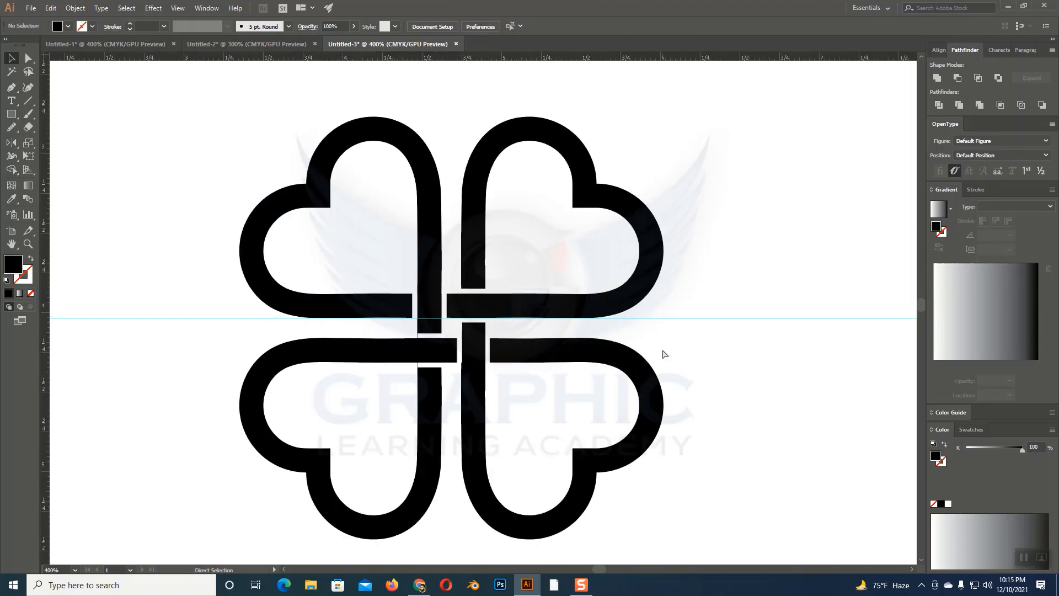
pyautogui.hotkey('ctrl', '-')
pyautogui.hotkey('ctrl', '-')
pyautogui.hotkey('ctrl', '-')
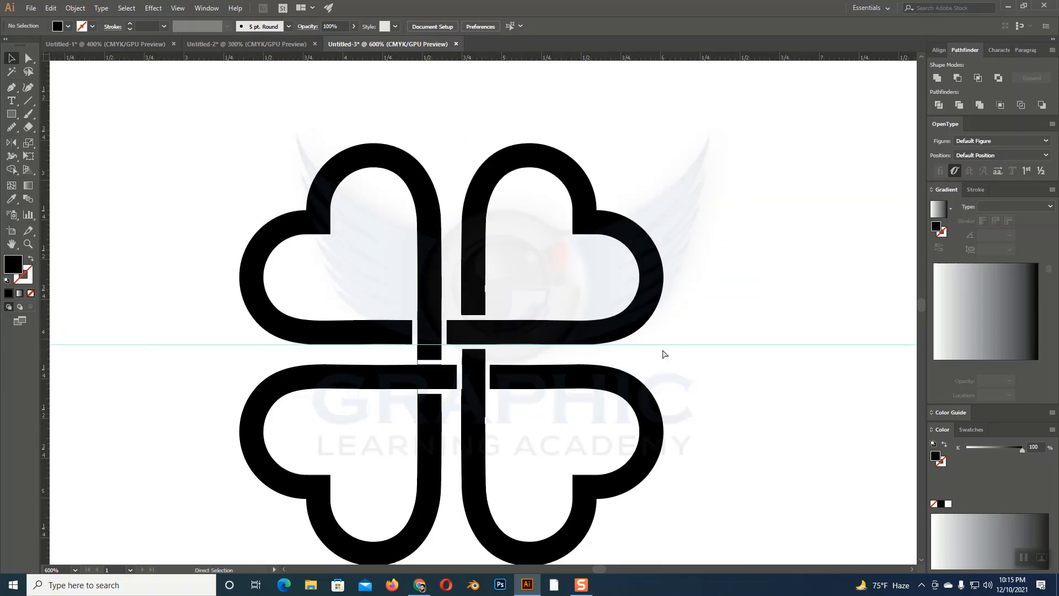
pyautogui.moveTo(296, 180); pyautogui.dragTo(688, 492)
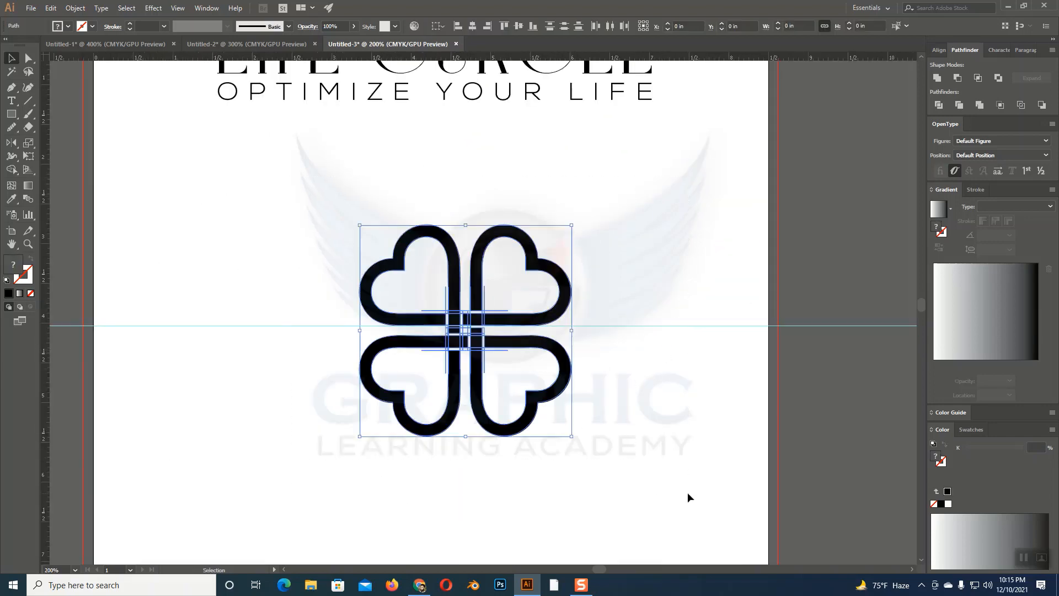
pyautogui.hotkey('ctrl', '+')
pyautogui.hotkey('ctrl', '+')
pyautogui.scroll(1, 687, 492)
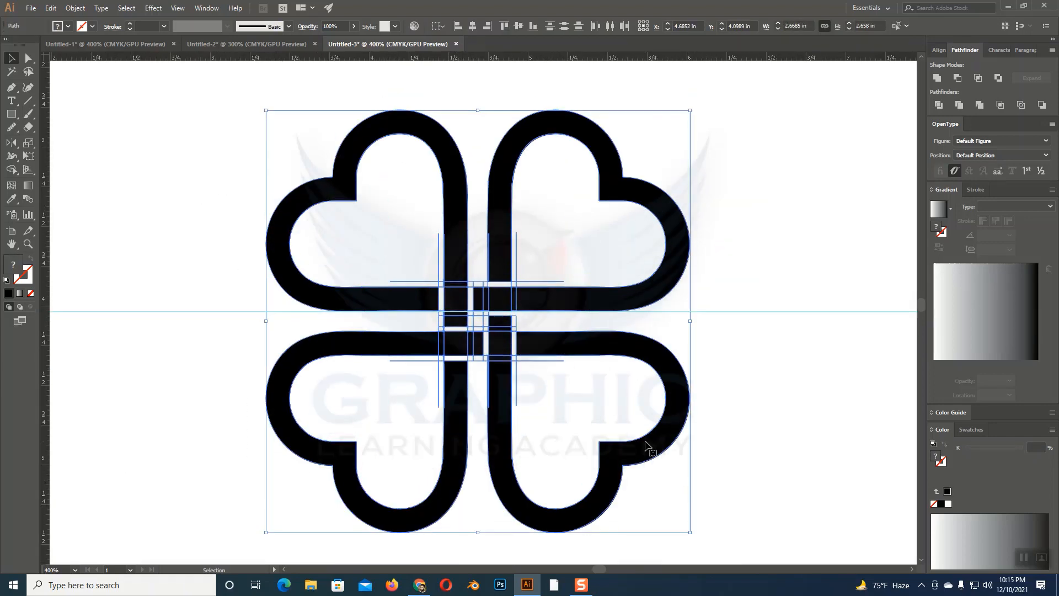
pyautogui.click(16, 171)
pyautogui.click(69, 169)
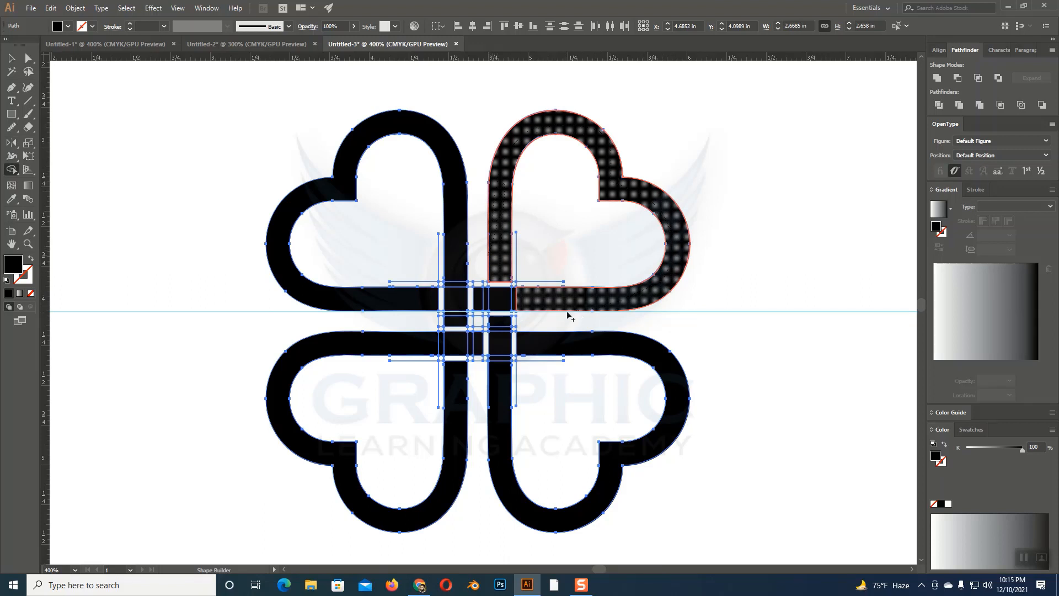
pyautogui.moveTo(567, 312)
pyautogui.mouseDown()
pyautogui.moveTo(477, 303)
pyautogui.moveTo(586, 303)
pyautogui.mouseUp()
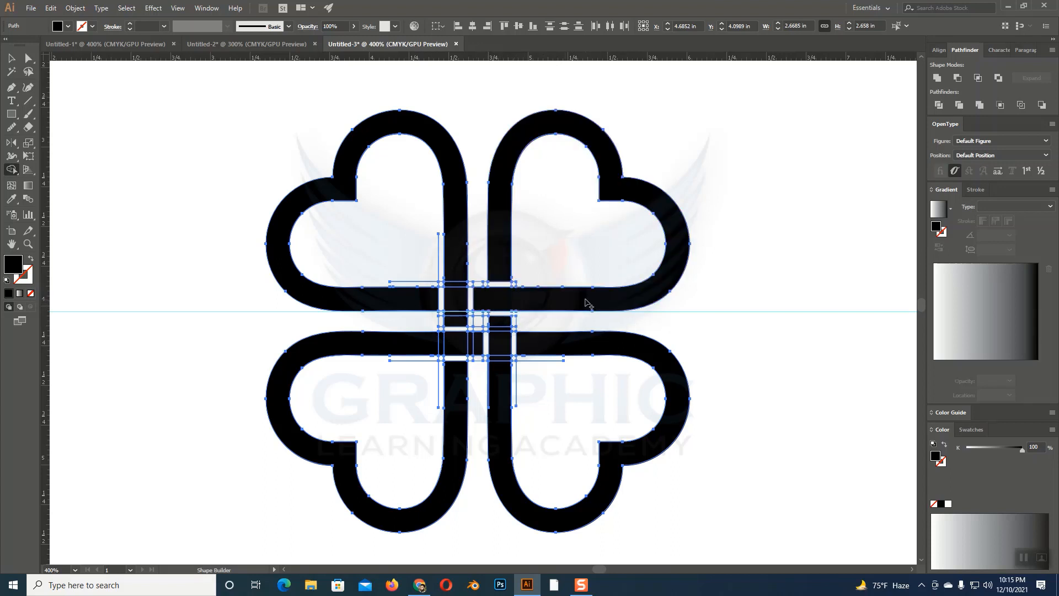
# Merge the upper-left heart with its vertical bar pieces and the lower-left heart with its horizontal bar pieces
pyautogui.moveTo(451, 325)
pyautogui.mouseDown()
pyautogui.moveTo(448, 171)
pyautogui.moveTo(419, 133)
pyautogui.mouseUp()
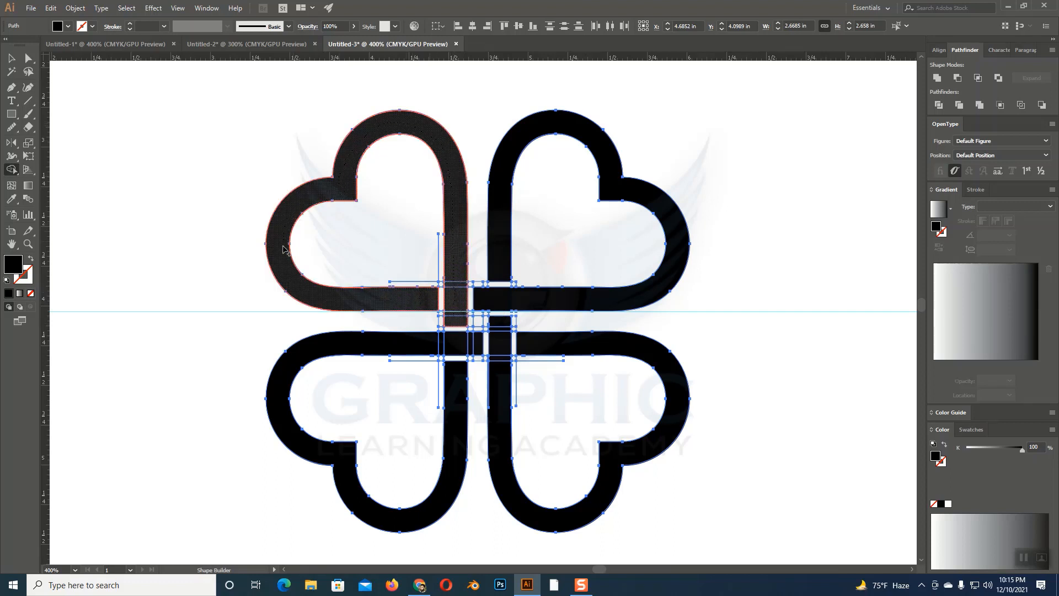
pyautogui.moveTo(283, 248)
pyautogui.mouseDown()
pyautogui.moveTo(292, 274)
pyautogui.moveTo(322, 292)
pyautogui.moveTo(438, 301)
pyautogui.mouseUp()
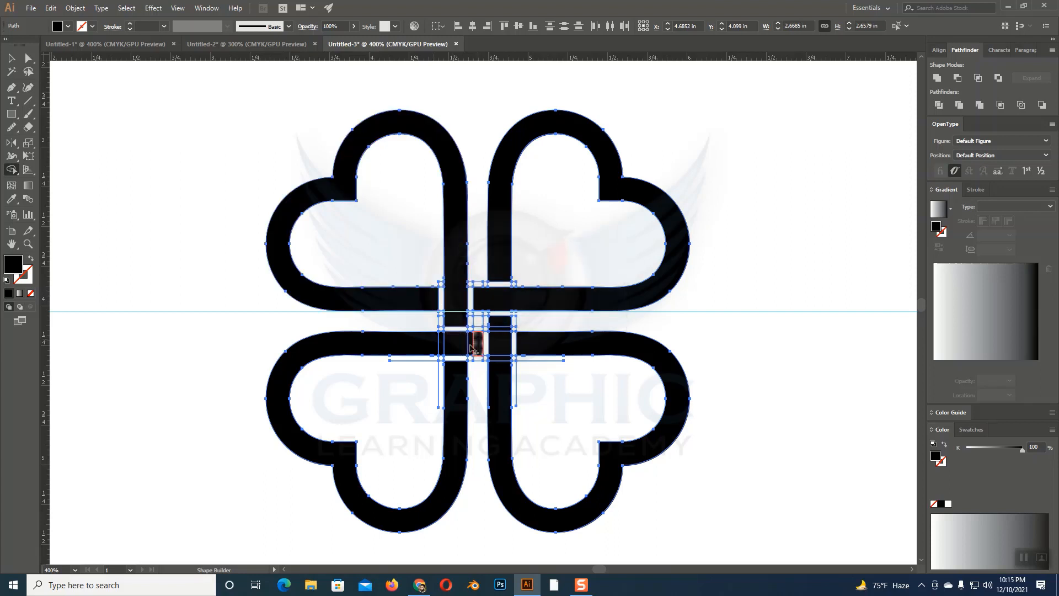
pyautogui.moveTo(470, 349); pyautogui.dragTo(387, 346)
pyautogui.moveTo(317, 349); pyautogui.dragTo(318, 350)
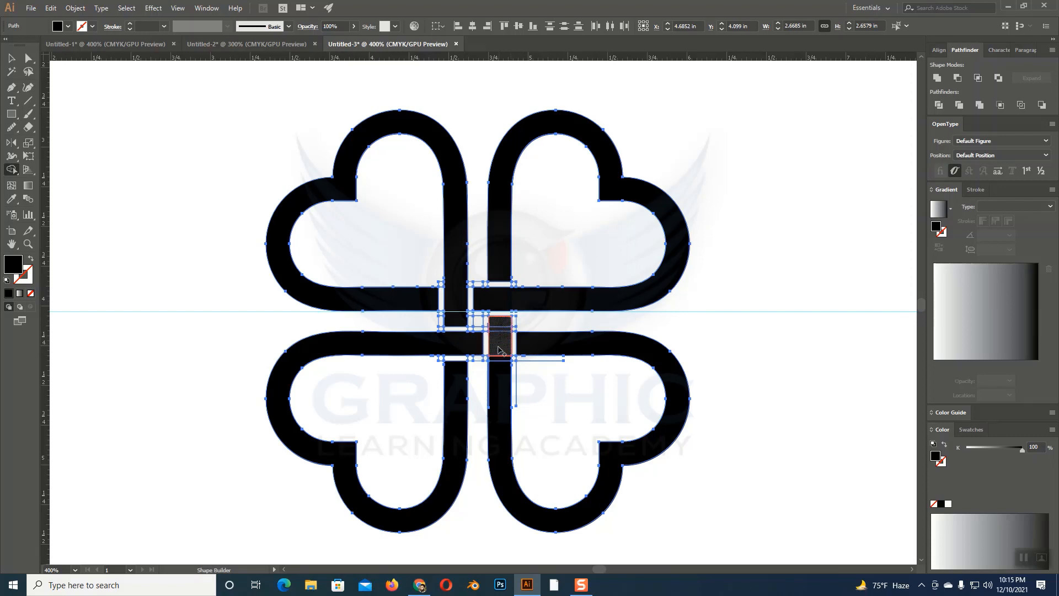
# Merge the lower-right heart with its vertical bar pieces at the crossing and deselect the clover
pyautogui.moveTo(501, 336); pyautogui.dragTo(500, 458)
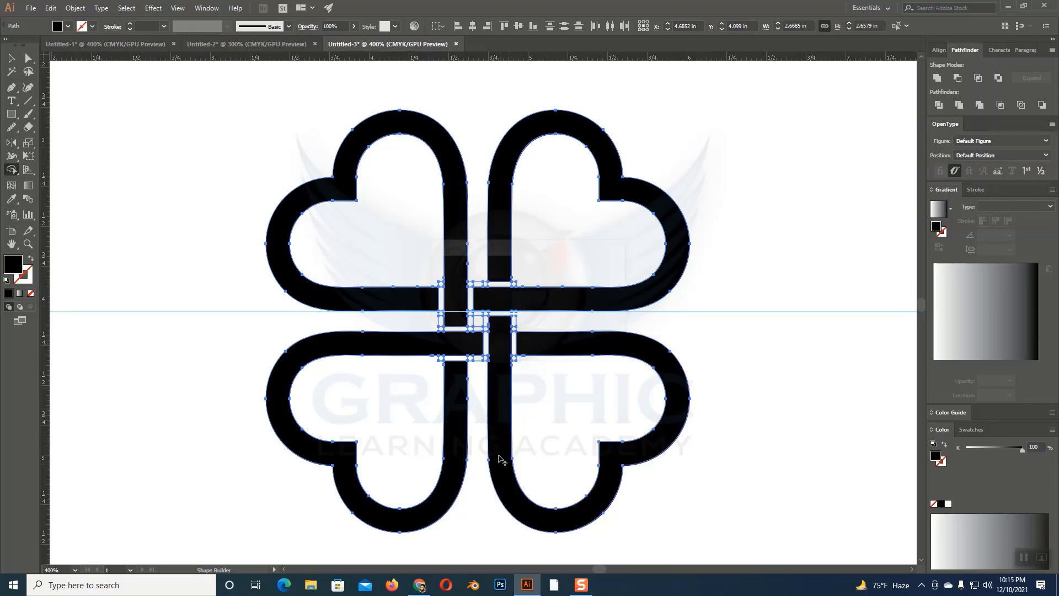
pyautogui.click(11, 58)
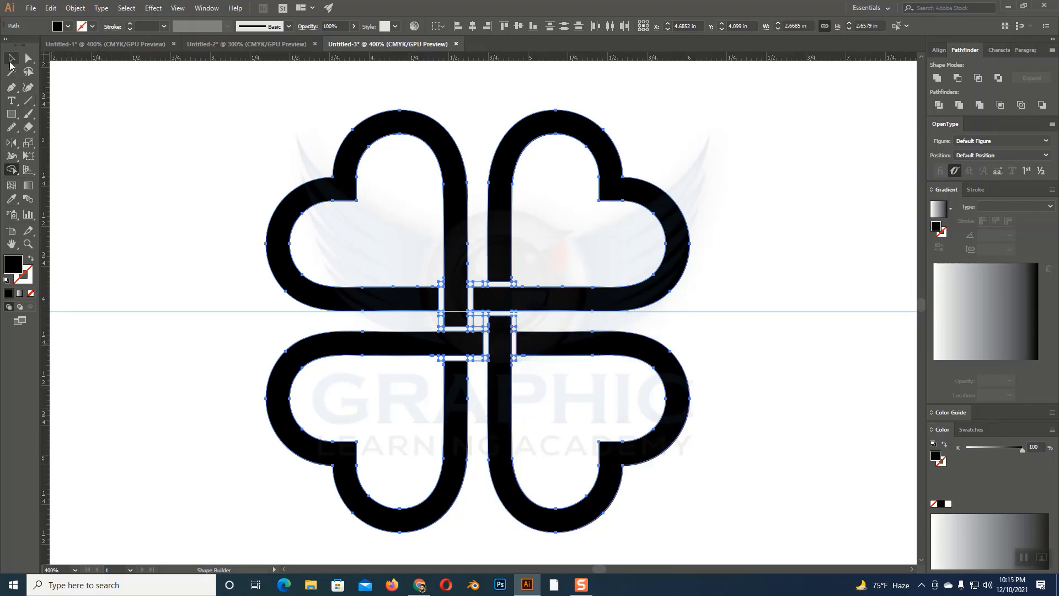
pyautogui.click(107, 100)
# Take the four merged hearts out of the artwork, delete all leftover unfilled fragments, and restore the hearts in place
pyautogui.click(459, 182)
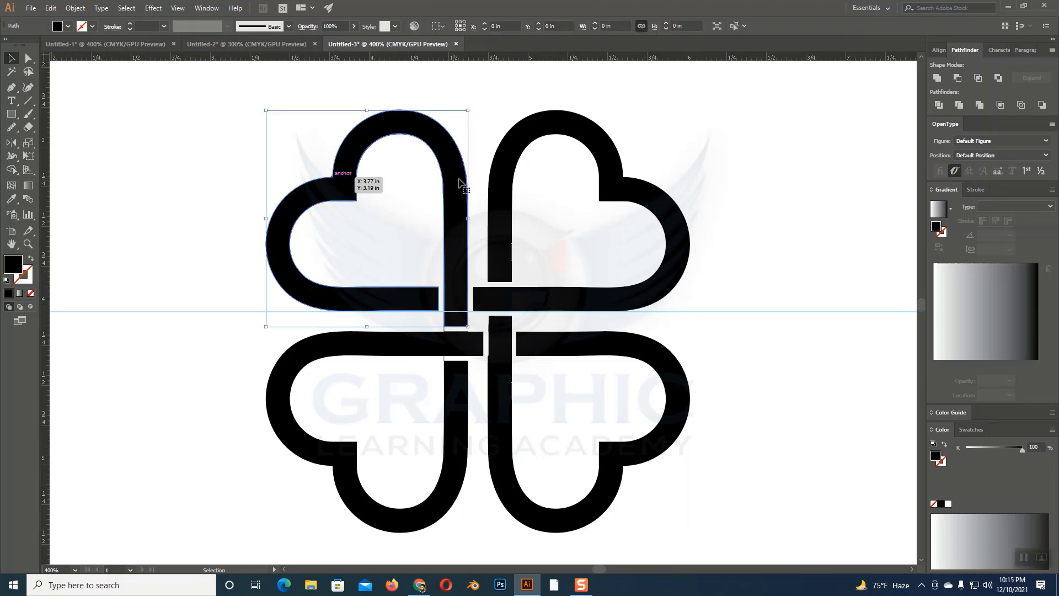
pyautogui.keyDown('shift'); pyautogui.click(501, 150); pyautogui.keyUp('shift')
pyautogui.keyDown('shift'); pyautogui.click(405, 360); pyautogui.keyUp('shift')
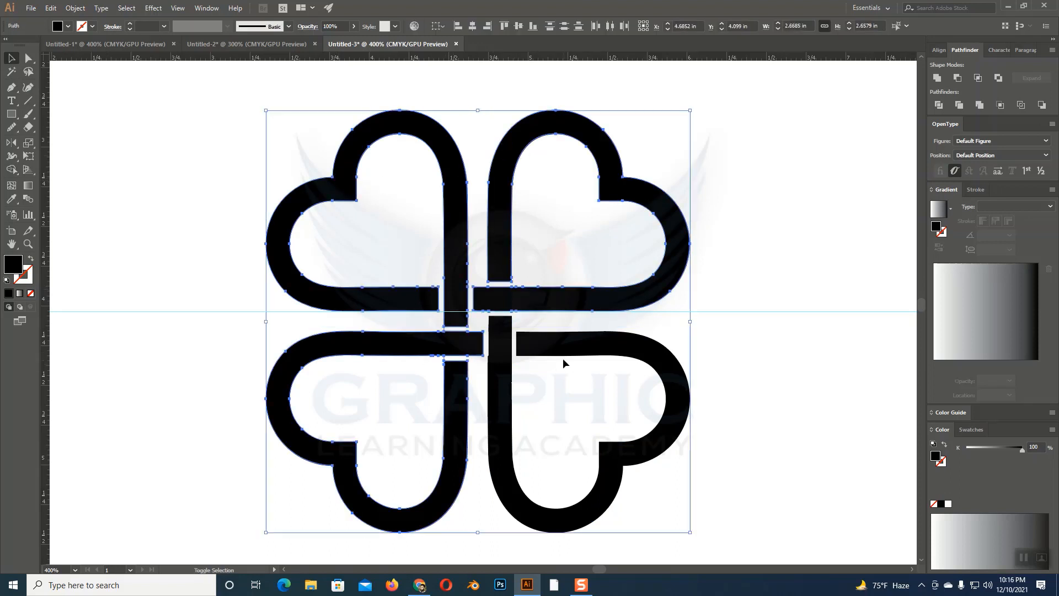
pyautogui.press('a')
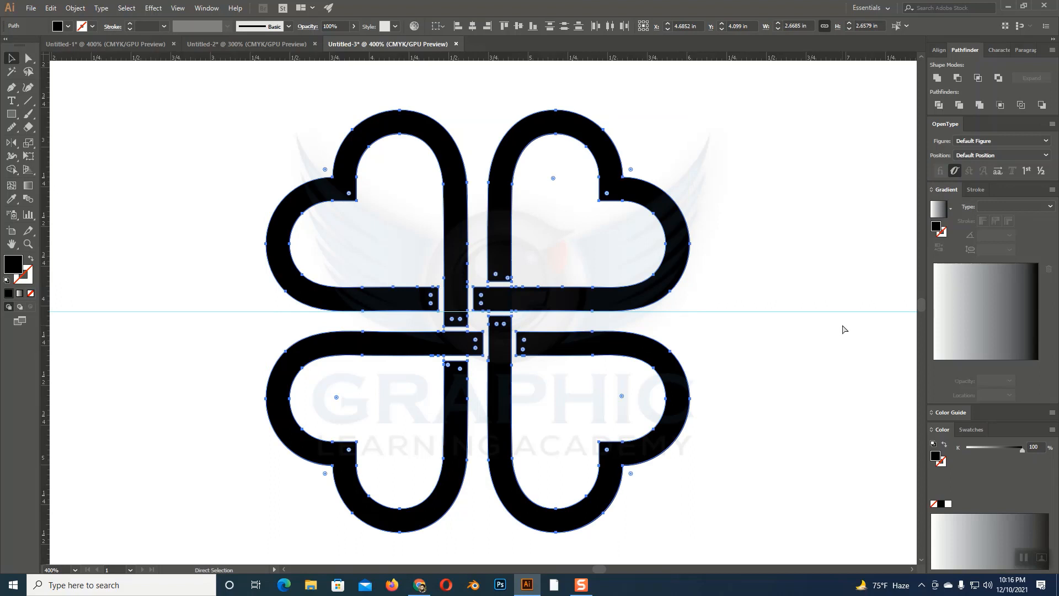
pyautogui.press('Delete')
pyautogui.press('v')
pyautogui.moveTo(256, 144); pyautogui.dragTo(706, 496)
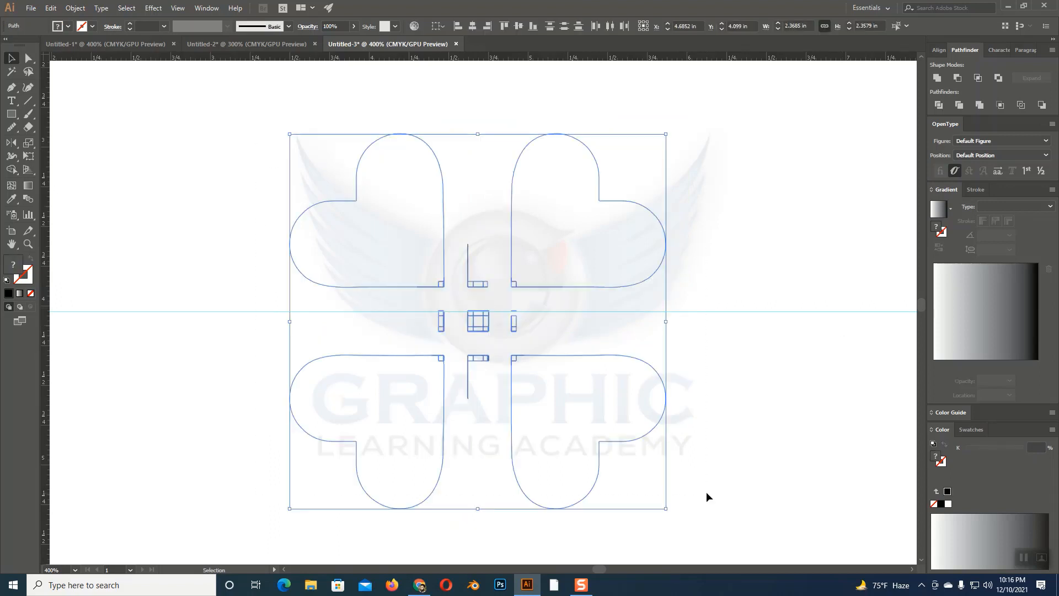
pyautogui.press('Delete')
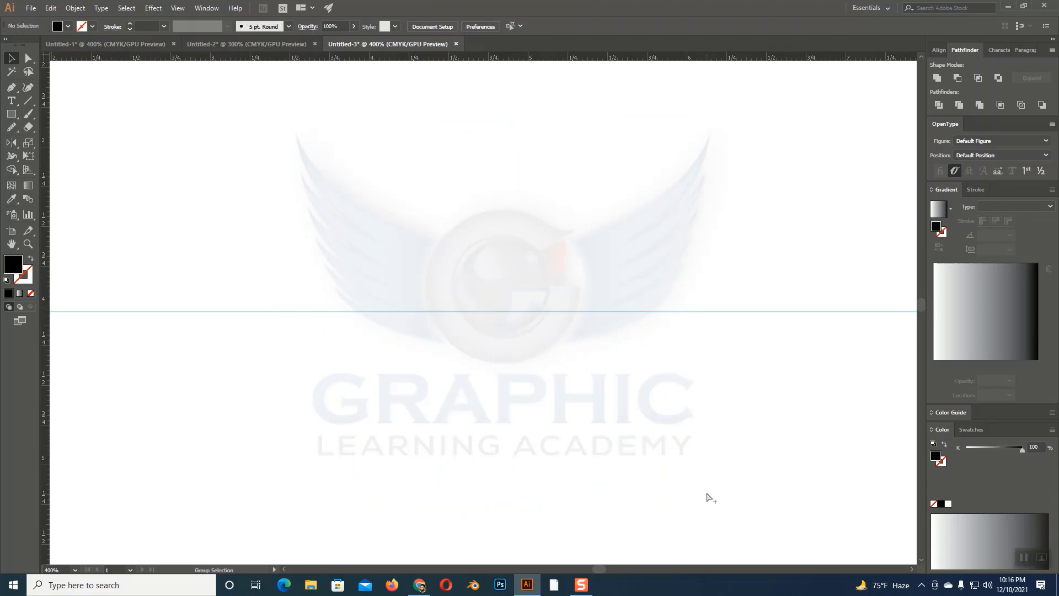
pyautogui.hotkey('ctrl', 'z')
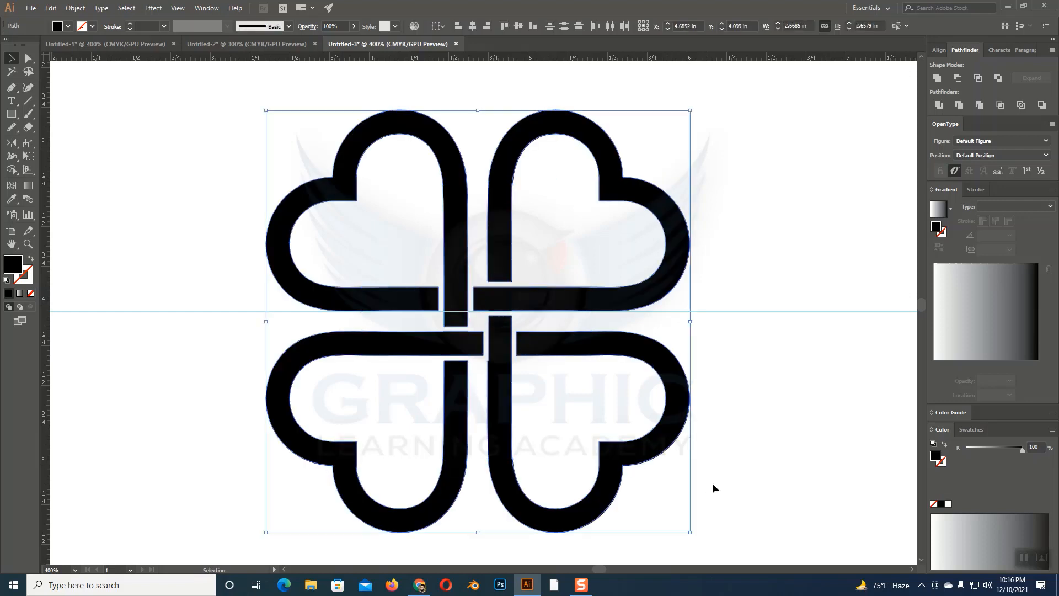
pyautogui.click(785, 406)
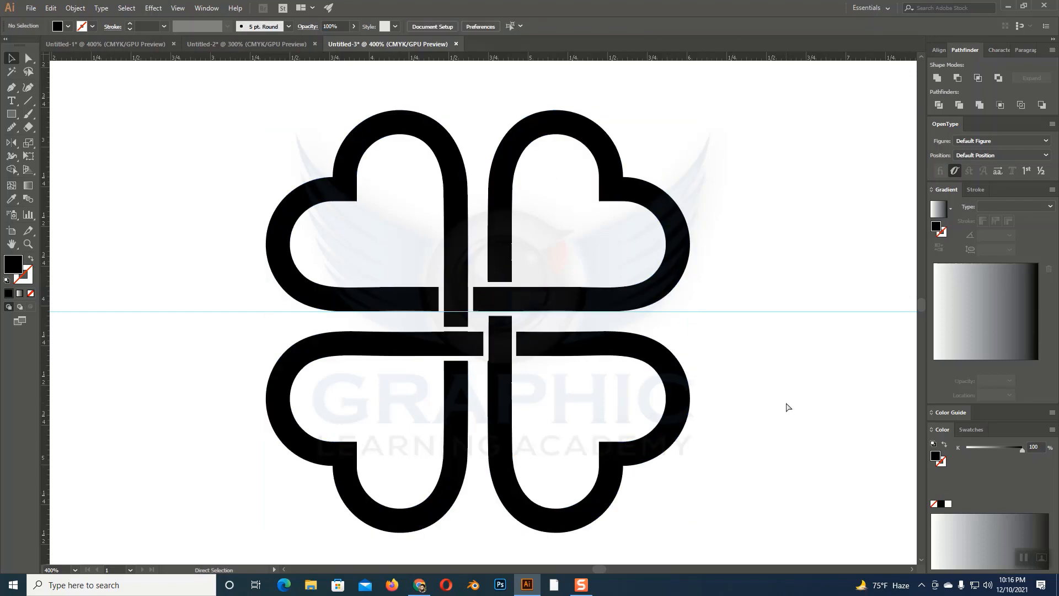
# Examine the bar crossings at the clover's centre in outline view for stray points and uneven edges
pyautogui.hotkey('ctrl', 'y')
pyautogui.hotkey('ctrl', '=')
pyautogui.hotkey('ctrl', '=')
pyautogui.hotkey('ctrl', '=')
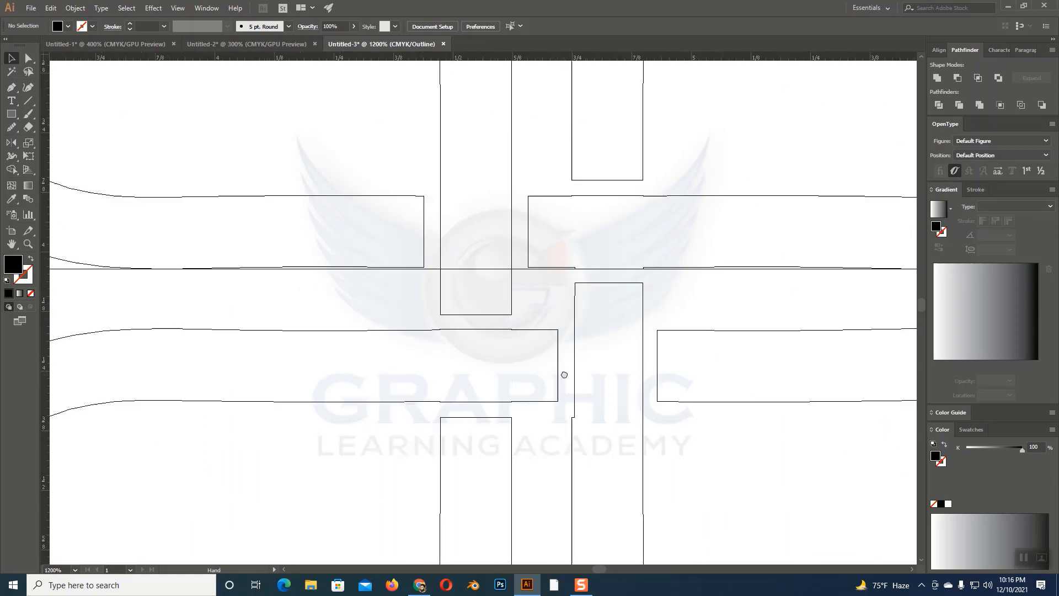
pyautogui.moveTo(560, 373); pyautogui.dragTo(382, 373)
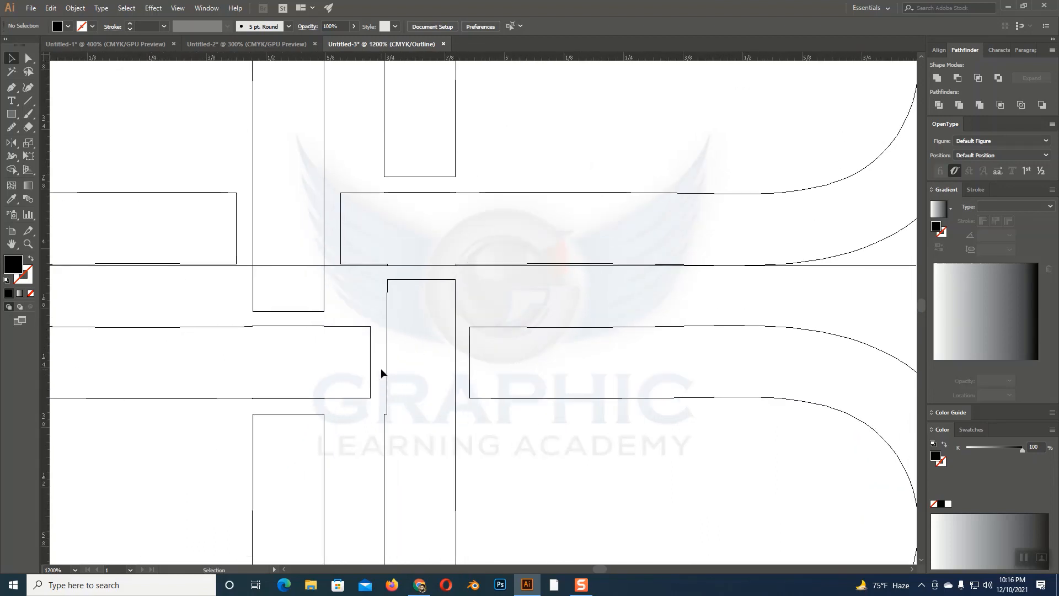
pyautogui.hotkey('ctrl', 'y')
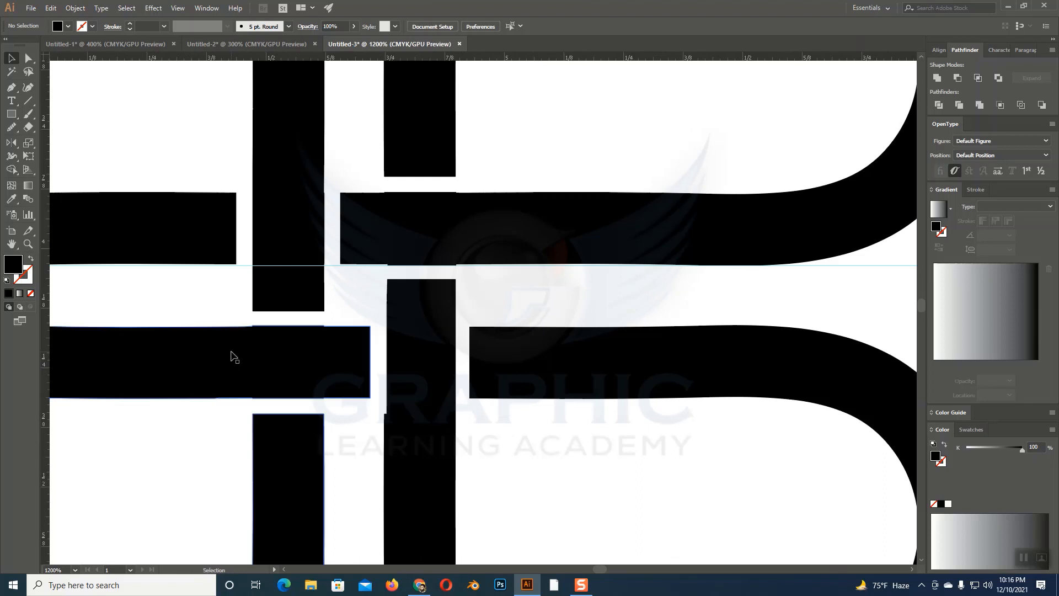
pyautogui.scroll(-2, 246, 314)
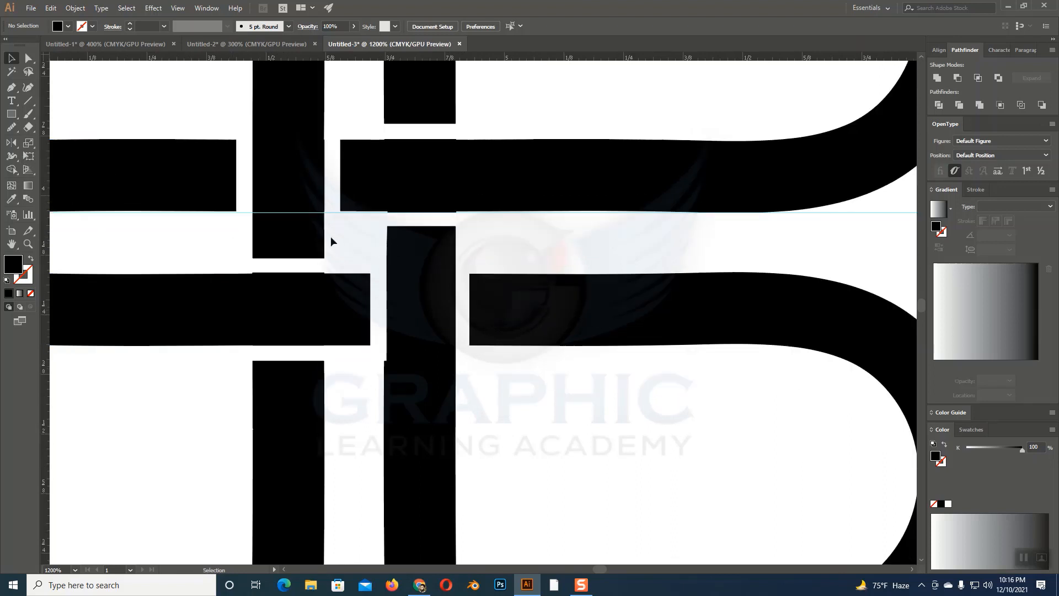
# Delete the extra anchor points along the lower edge of the upper-right heart's horizontal bar with the Delete Anchor Point tool
pyautogui.click(12, 88)
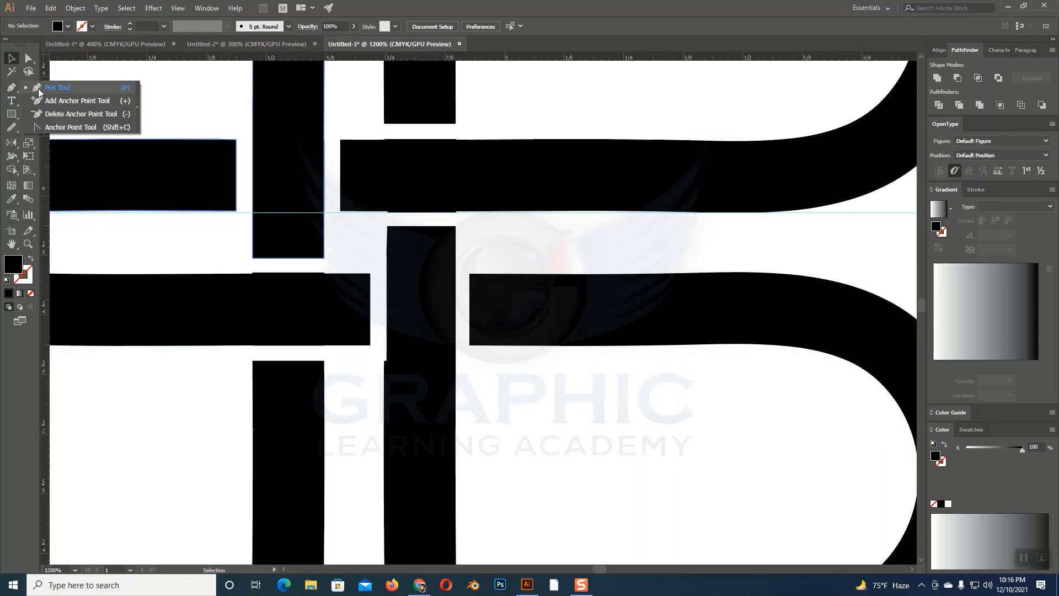
pyautogui.click(61, 114)
pyautogui.click(387, 213)
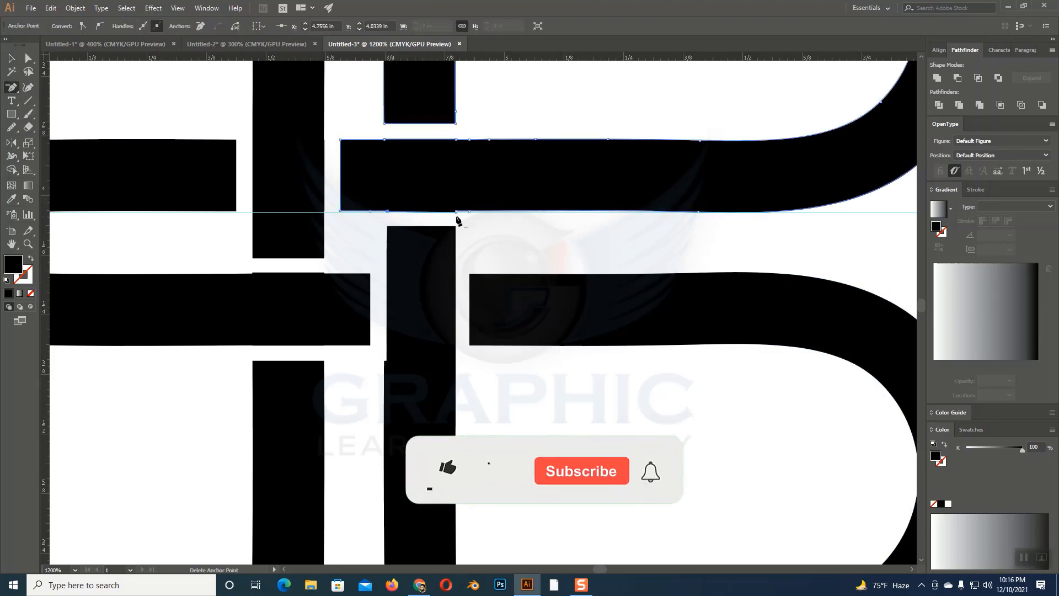
pyautogui.click(459, 213)
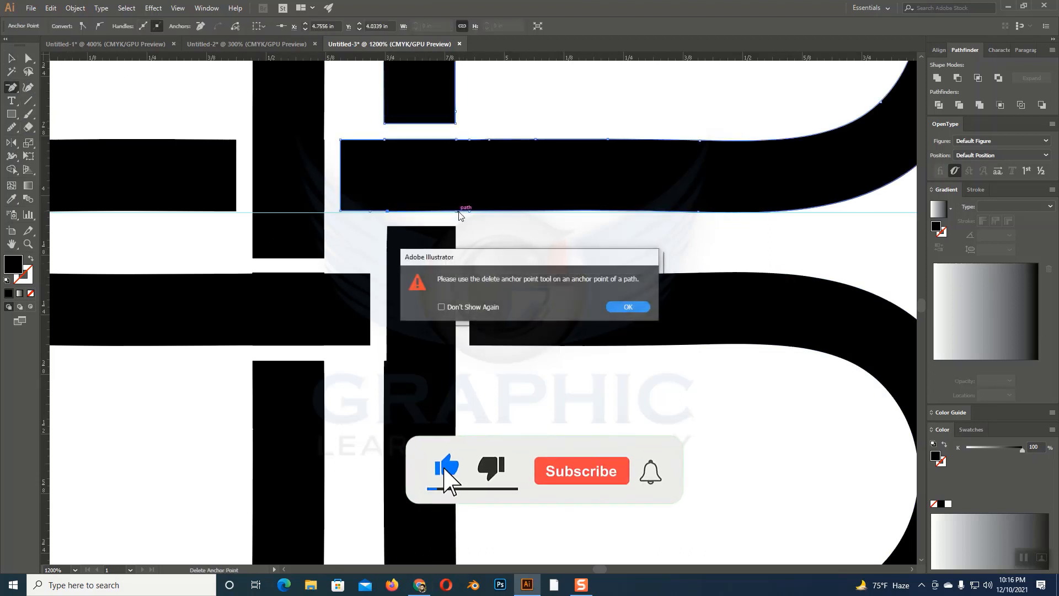
pyautogui.click(618, 308)
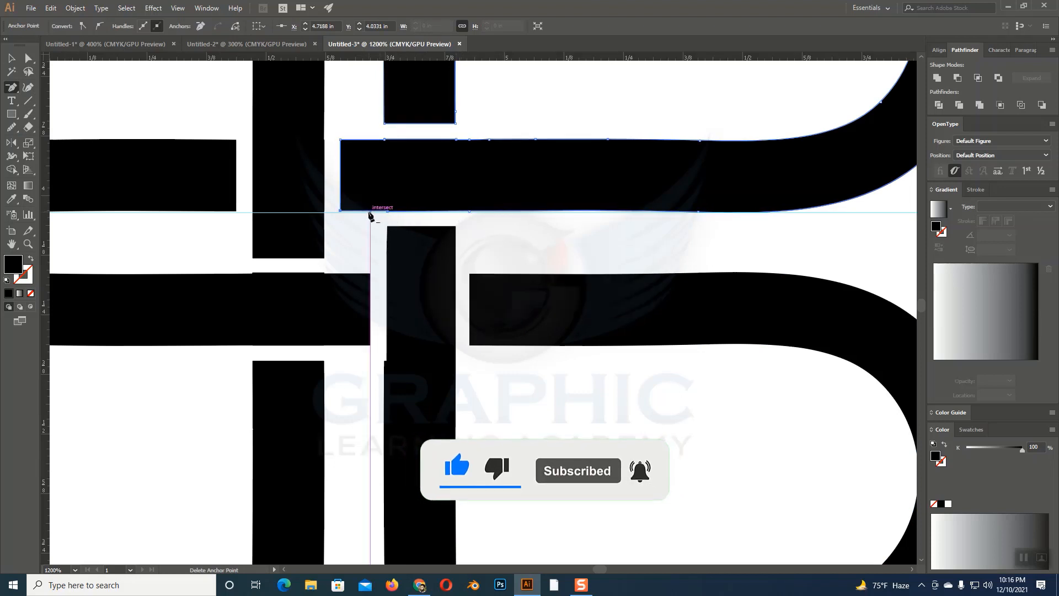
pyautogui.click(469, 213)
pyautogui.press('Return')
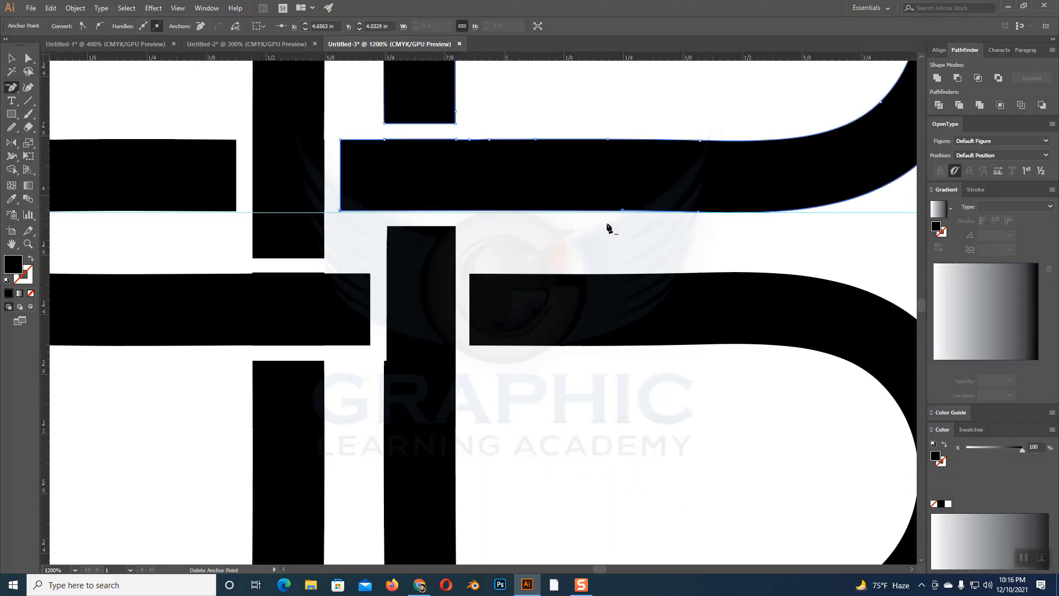
# Delete the extra anchor points along the upper edge of the upper-right heart's horizontal bar and on its vertical bar
pyautogui.click(469, 140)
pyautogui.click(457, 139)
pyautogui.click(384, 139)
pyautogui.click(535, 139)
pyautogui.click(489, 140)
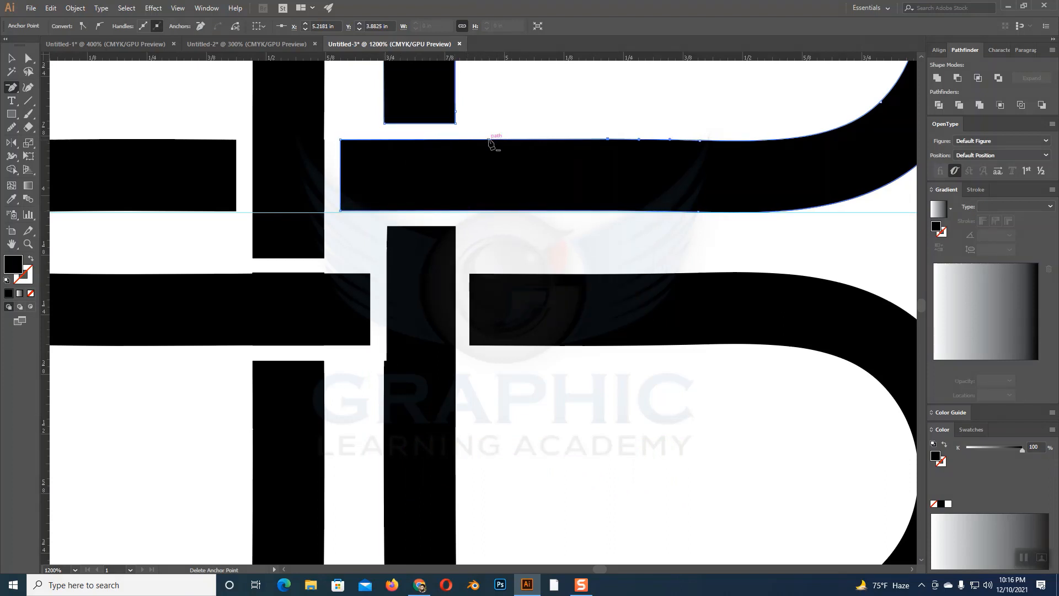
pyautogui.click(608, 139)
pyautogui.scroll(6, 662, 149)
pyautogui.click(455, 191)
pyautogui.scroll(-5, 380, 331)
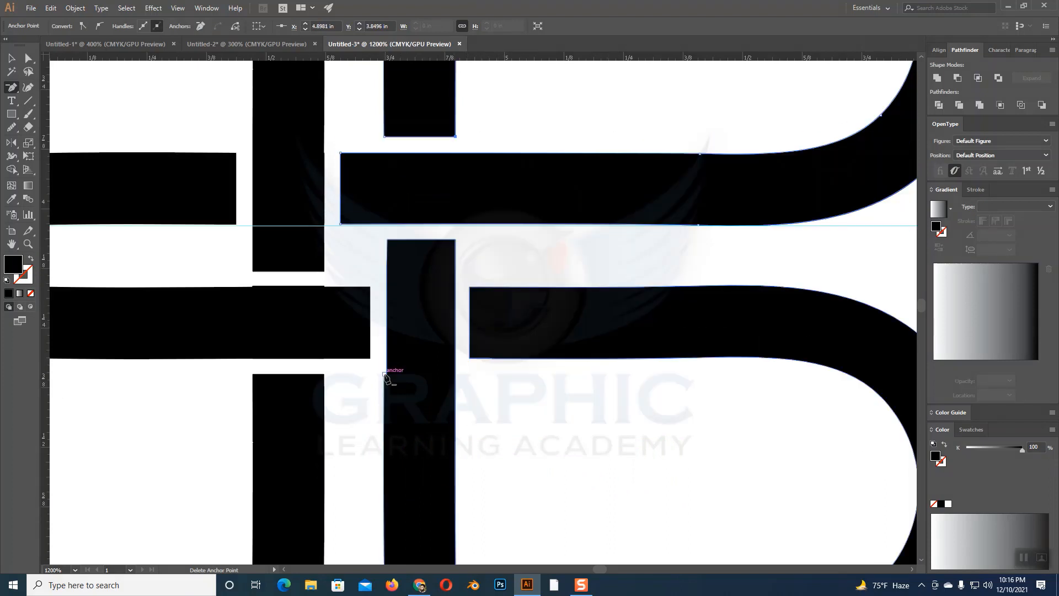
# Delete the extra anchor points at the notch on the left edge of the lower-right heart's vertical bar
pyautogui.click(384, 374)
pyautogui.click(387, 374)
pyautogui.click(387, 265)
pyautogui.scroll(-4, 456, 336)
pyautogui.click(465, 323)
pyautogui.press('Return')
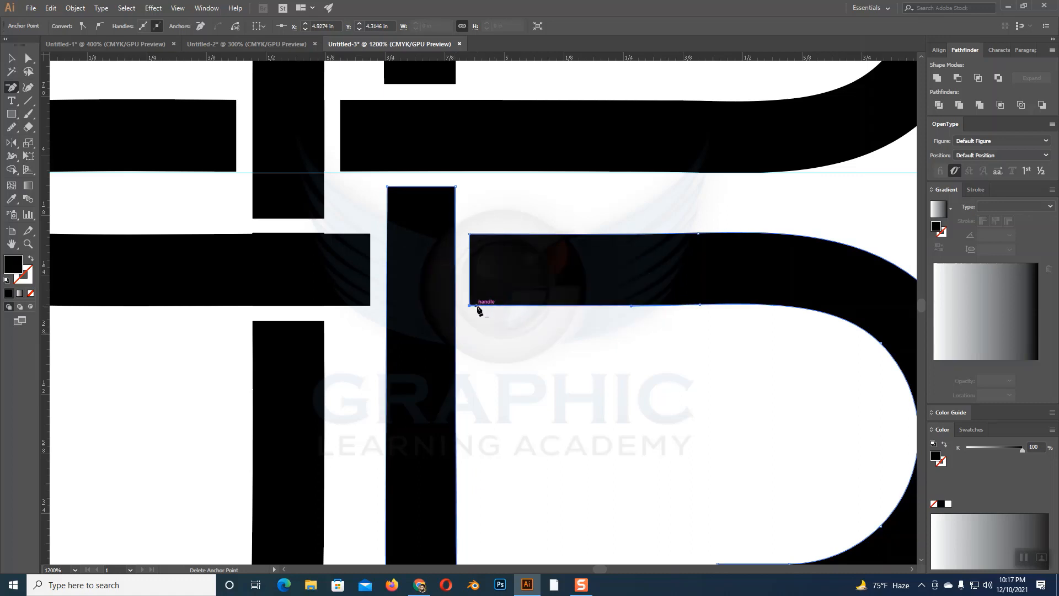
# Delete the extra anchor points on the lower-left heart's horizontal and vertical bars, then deselect the artwork
pyautogui.click(324, 180)
pyautogui.click(252, 180)
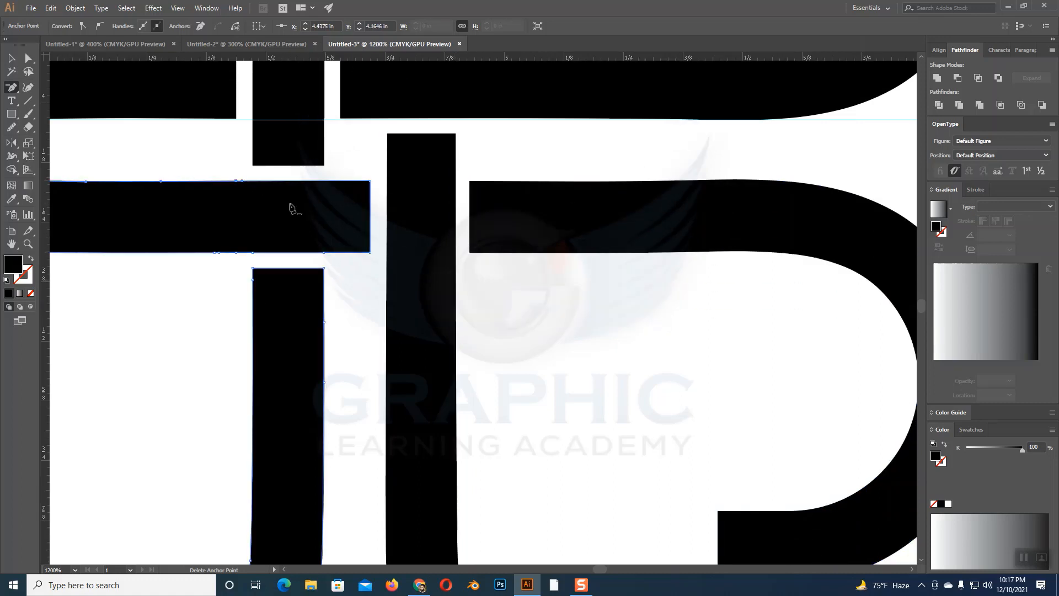
pyautogui.click(236, 181)
pyautogui.scroll(-3, 100, 189)
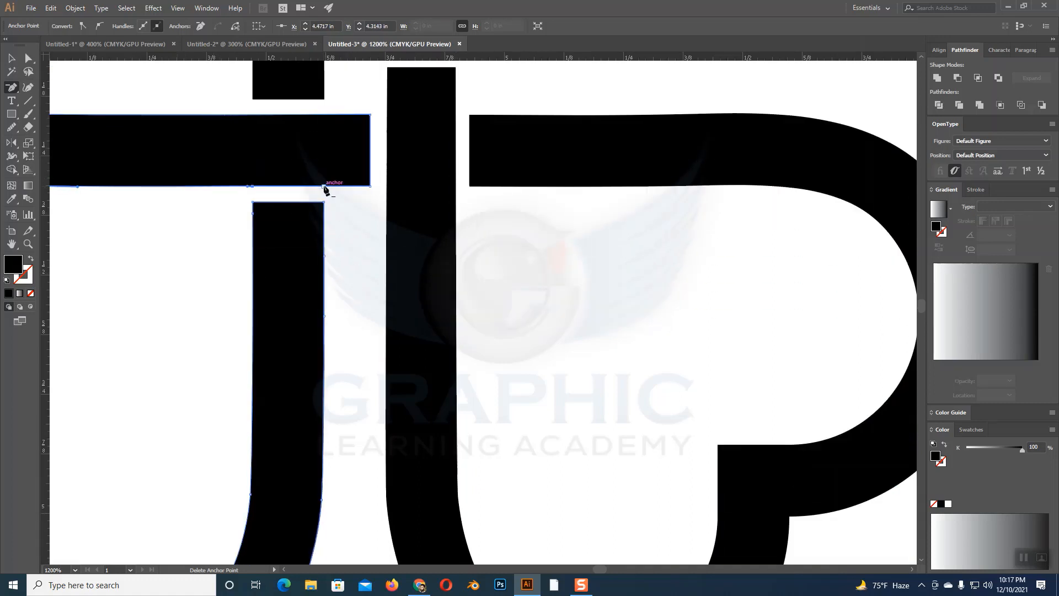
pyautogui.scroll(-3, 118, 195)
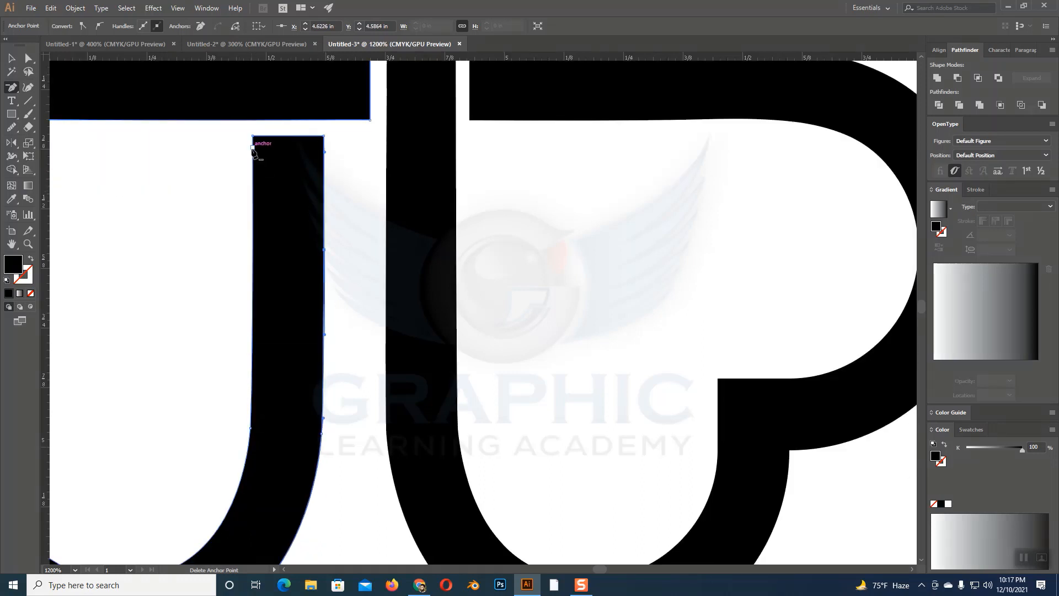
pyautogui.hotkey('ctrl', '-')
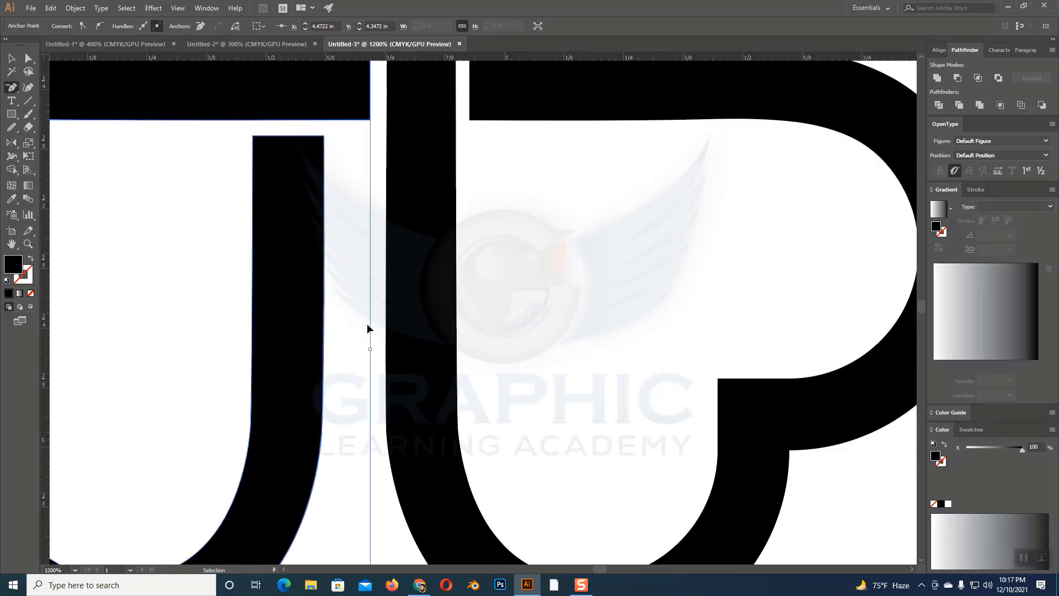
pyautogui.hotkey('ctrl', '-')
pyautogui.scroll(2, 386, 346)
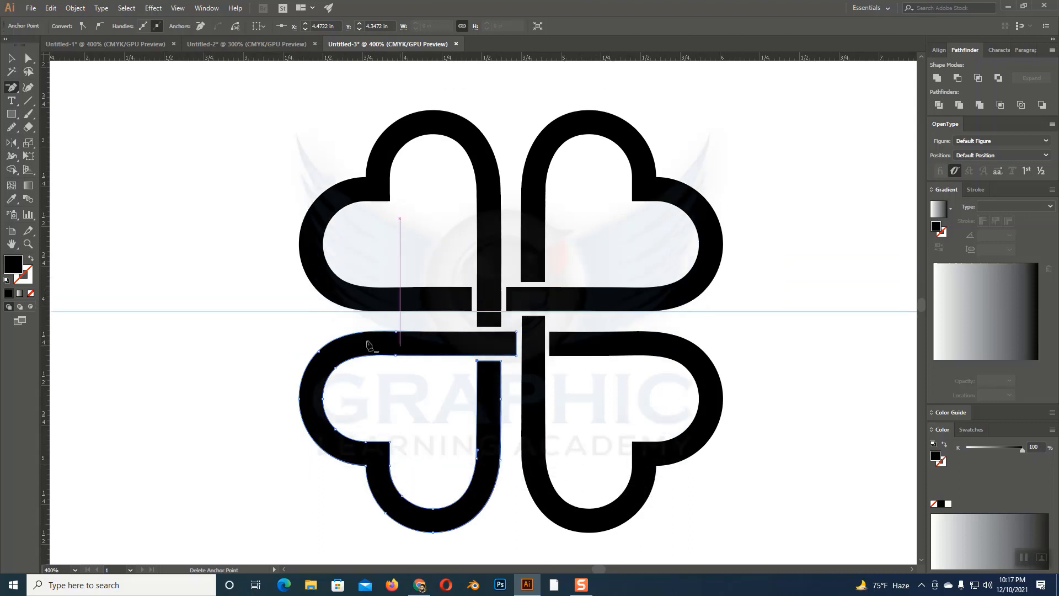
pyautogui.click(11, 58)
pyautogui.click(777, 352)
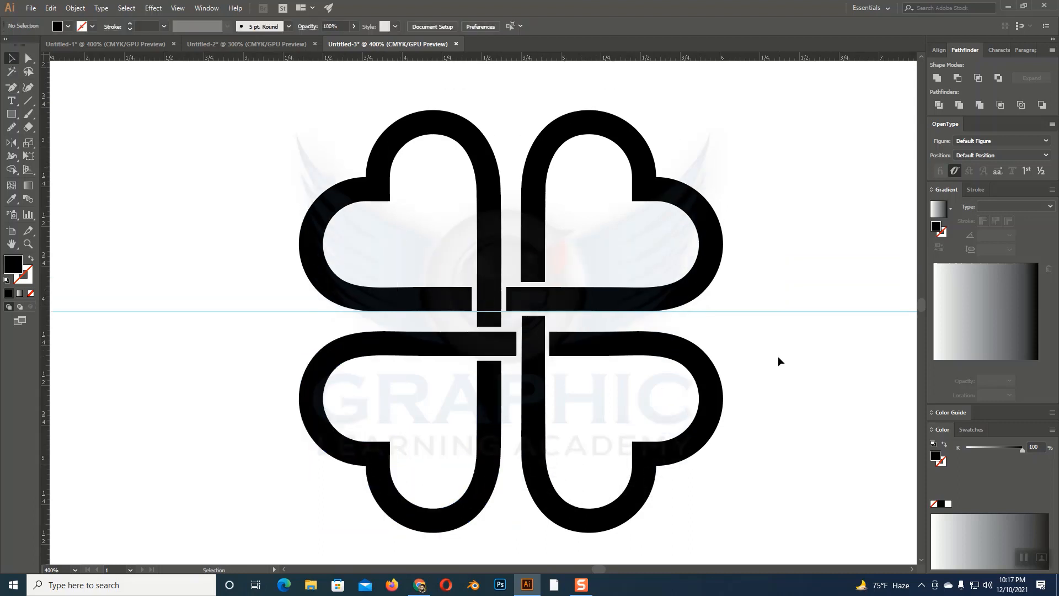
# Examine the cleaned clover mark as a whole and at its centre crossings
pyautogui.hscroll(3, 678, 379)
pyautogui.hotkey('ctrl', '-')
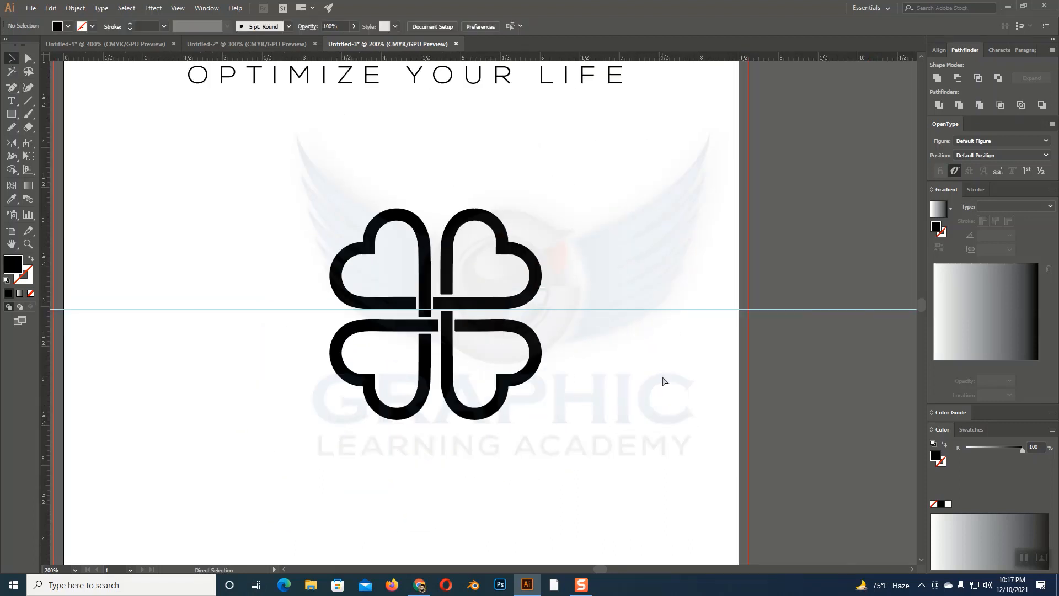
pyautogui.hotkey('ctrl', '+')
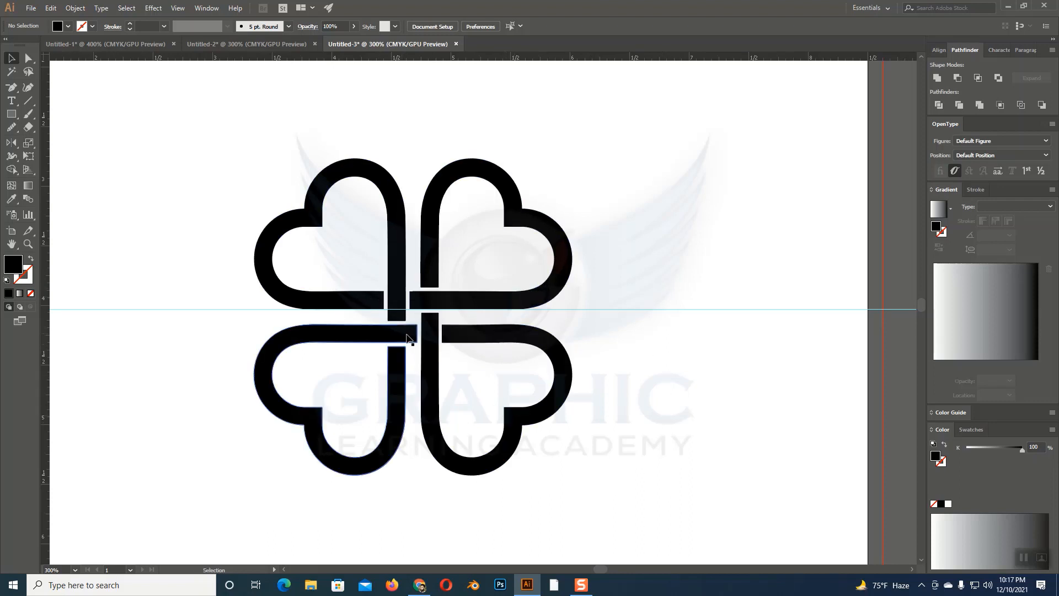
pyautogui.press('a')
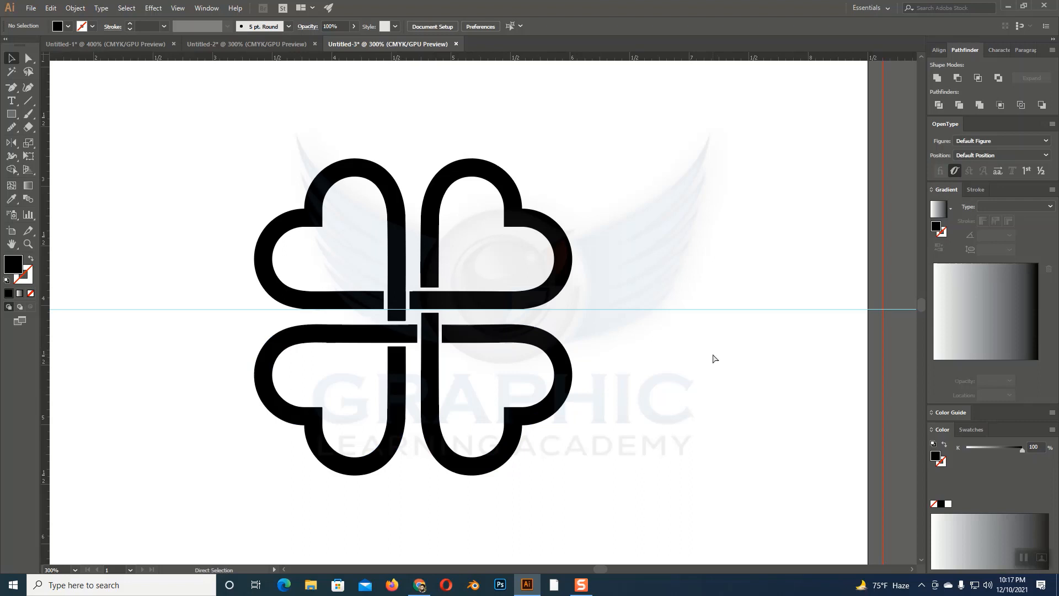
pyautogui.hotkey('ctrl', '-')
pyautogui.press('v')
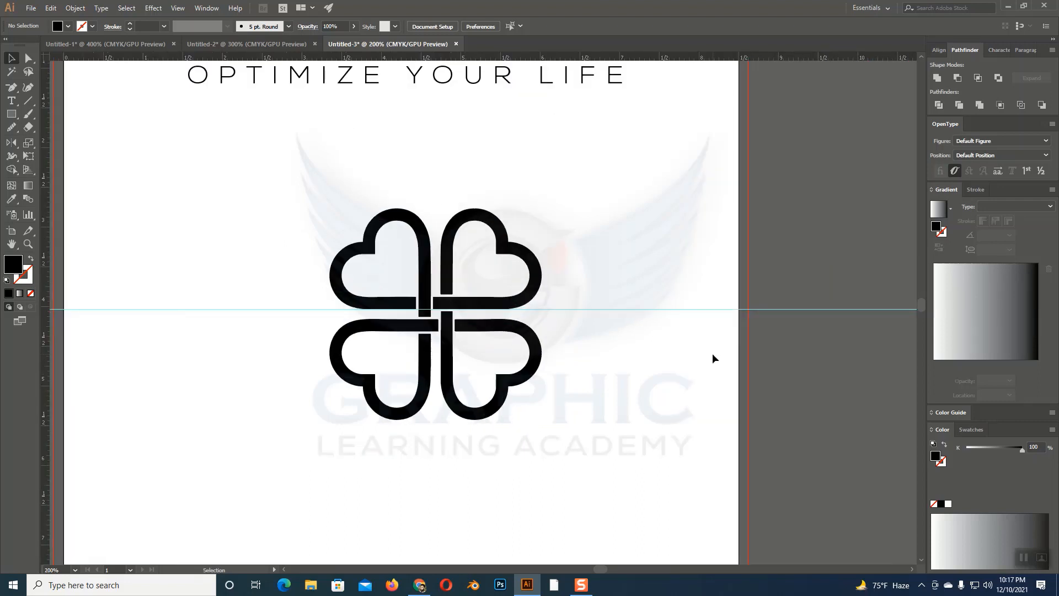
pyautogui.scroll(-2, 546, 320)
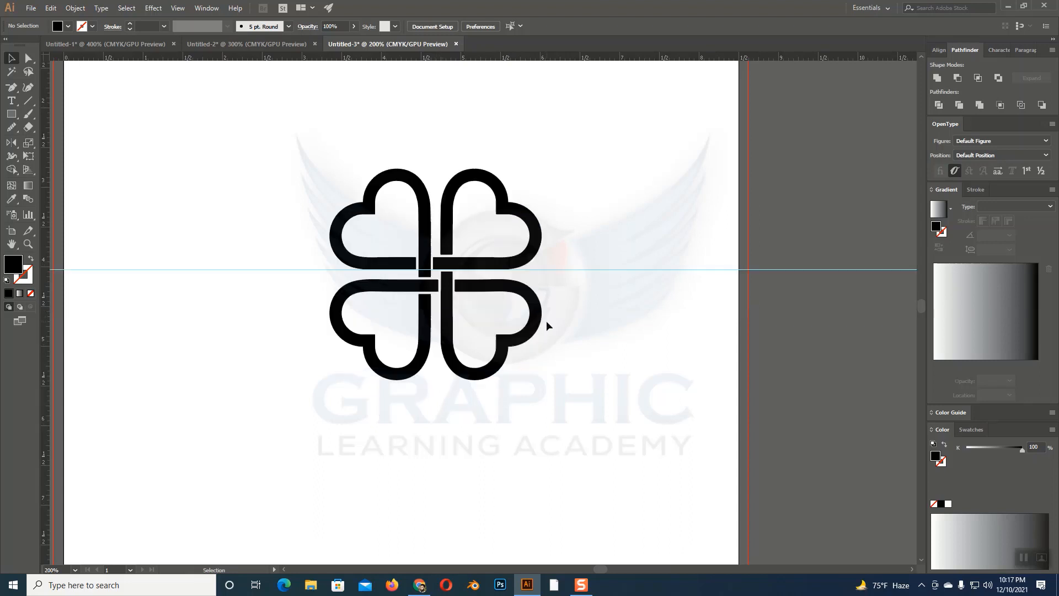
pyautogui.press('a')
# Draw a hexagon about 3.52 by 3.05 in around the clover from its centre, with no fill and a black 1 pt outline
pyautogui.moveTo(11, 114); pyautogui.dragTo(67, 143)
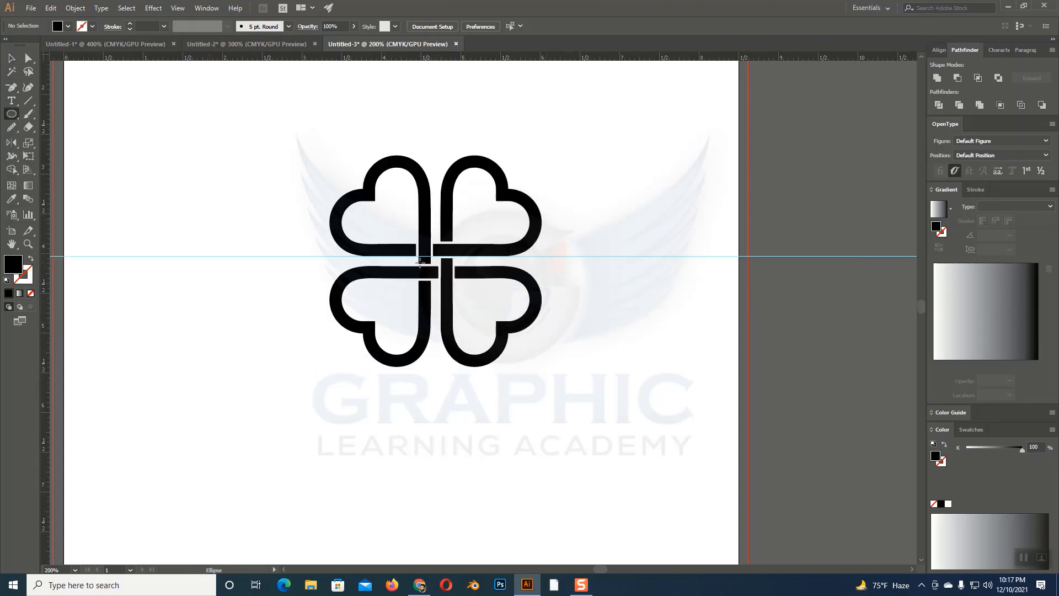
pyautogui.moveTo(14, 111); pyautogui.dragTo(63, 148)
pyautogui.moveTo(435, 260); pyautogui.dragTo(544, 349)
pyautogui.hotkey('ctrl', '+')
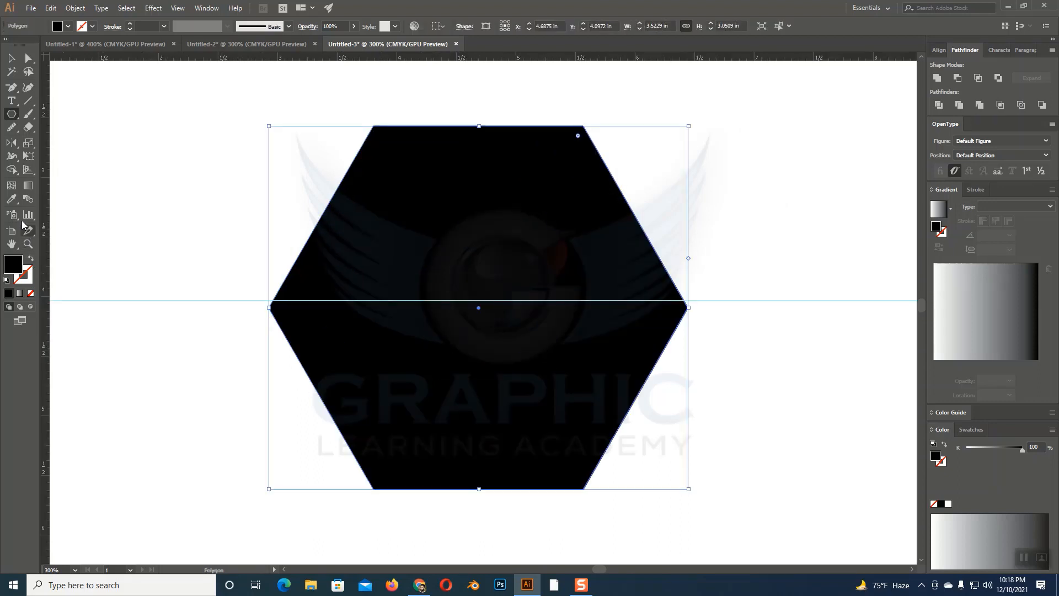
pyautogui.click(31, 258)
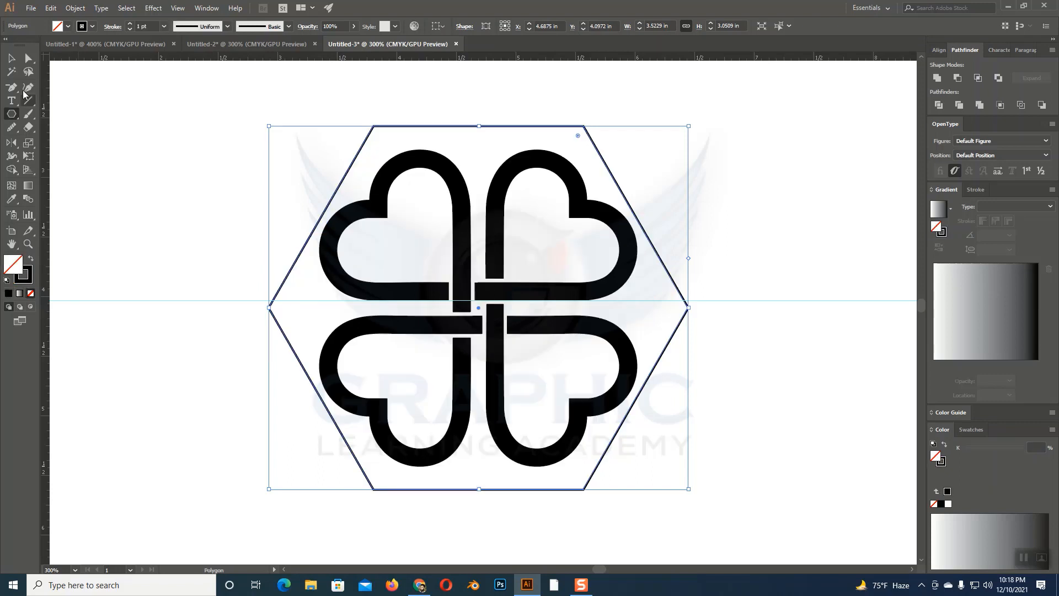
# Reduce the hexagon's height around the clover to about 2.87 in, keeping its width, and deselect it
pyautogui.click(12, 59)
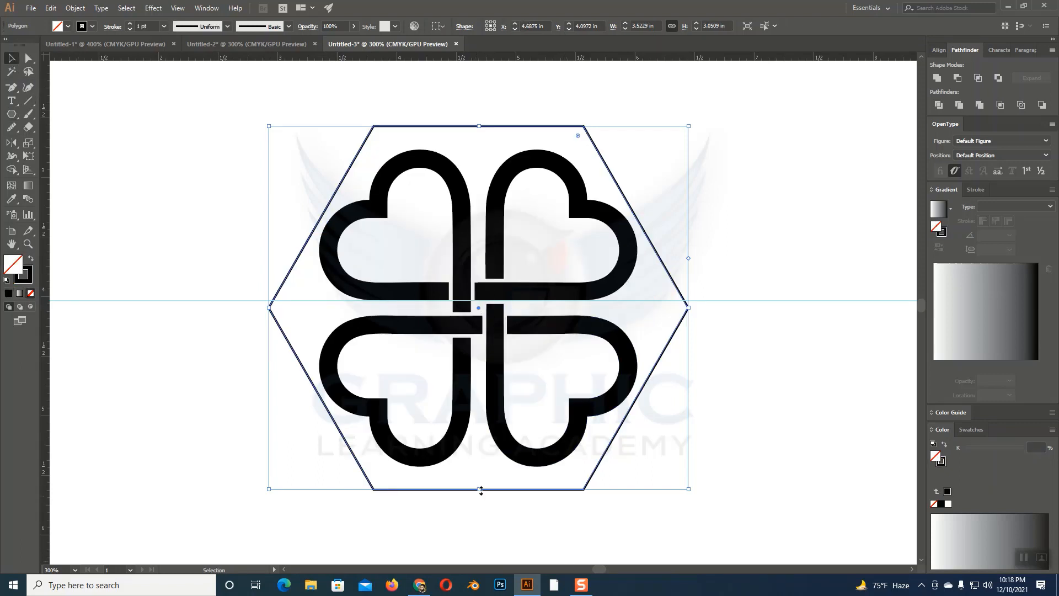
pyautogui.moveTo(481, 491)
pyautogui.mouseDown()
pyautogui.moveTo(481, 480)
pyautogui.moveTo(481, 489)
pyautogui.mouseUp()
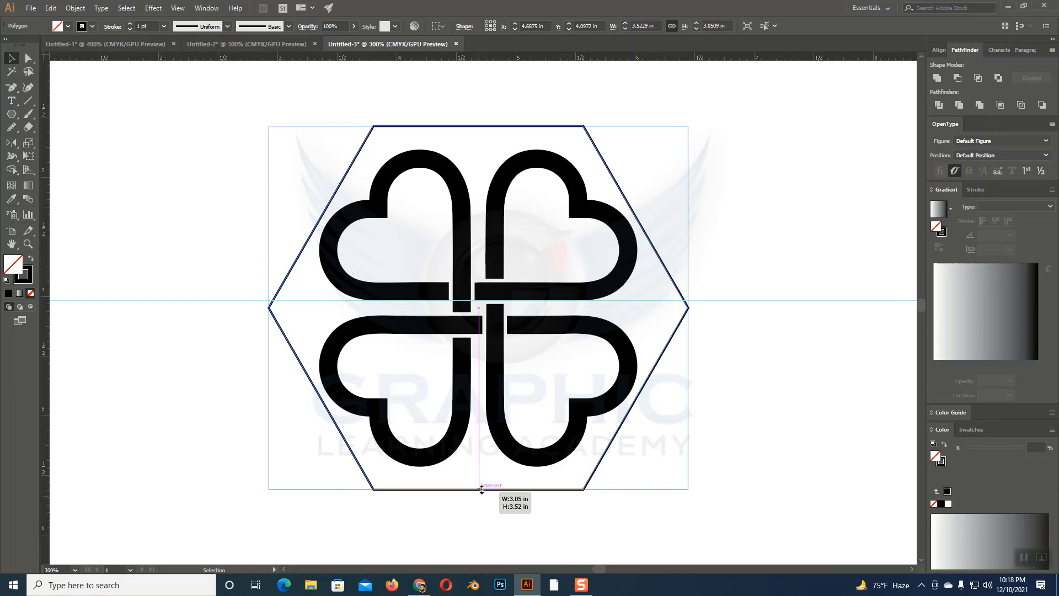
pyautogui.moveTo(481, 489); pyautogui.dragTo(481, 480)
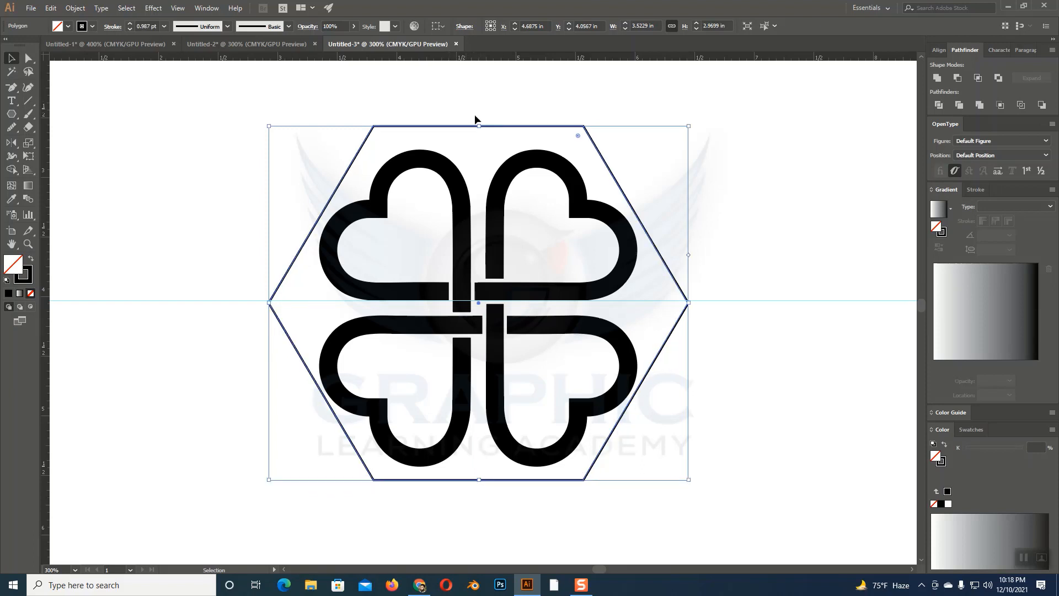
pyautogui.moveTo(479, 125); pyautogui.dragTo(476, 143)
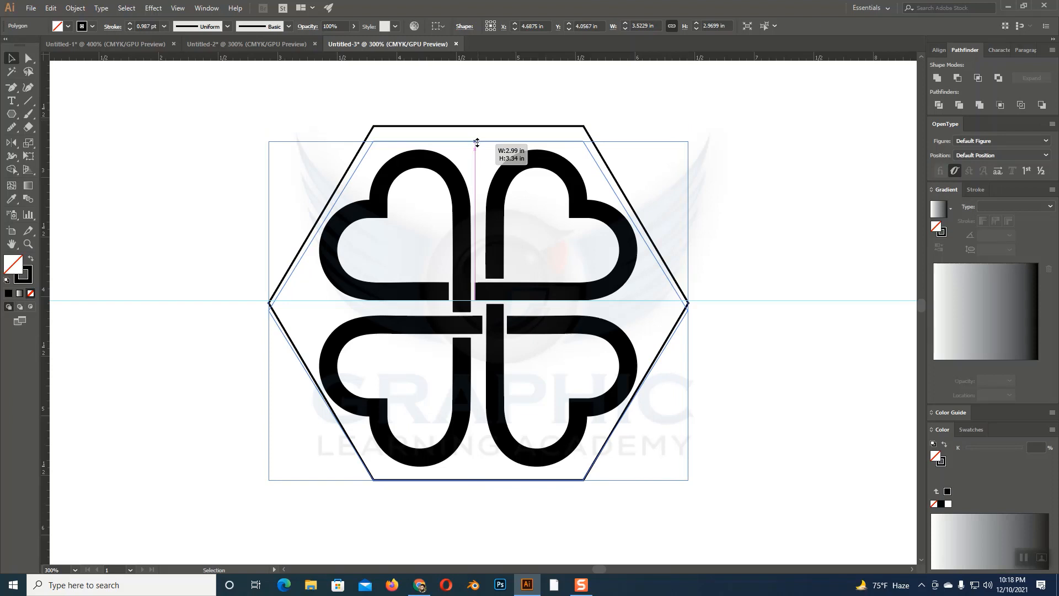
pyautogui.moveTo(477, 142); pyautogui.dragTo(477, 140)
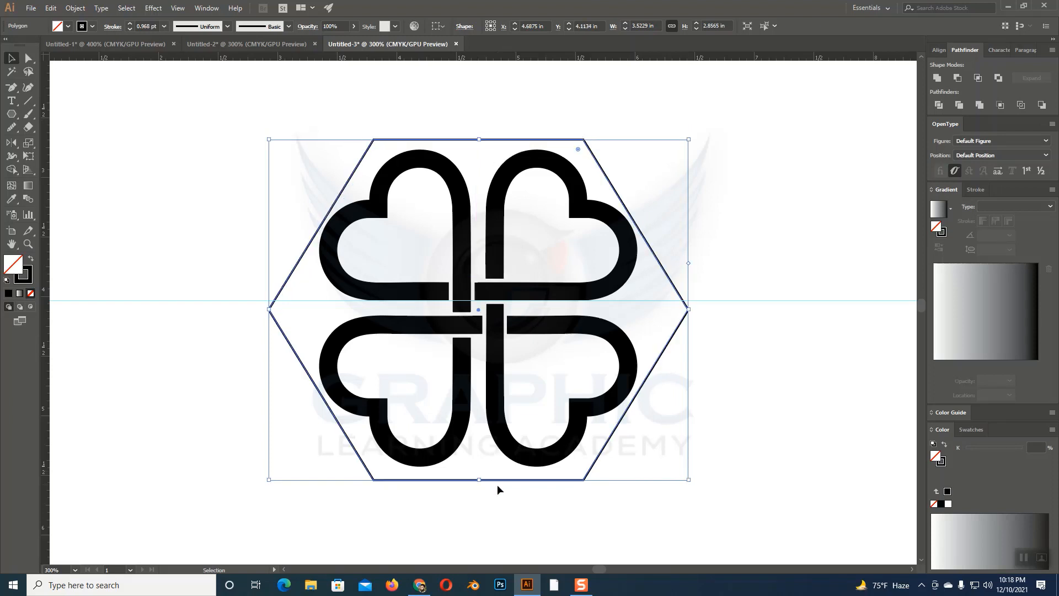
pyautogui.click(451, 115)
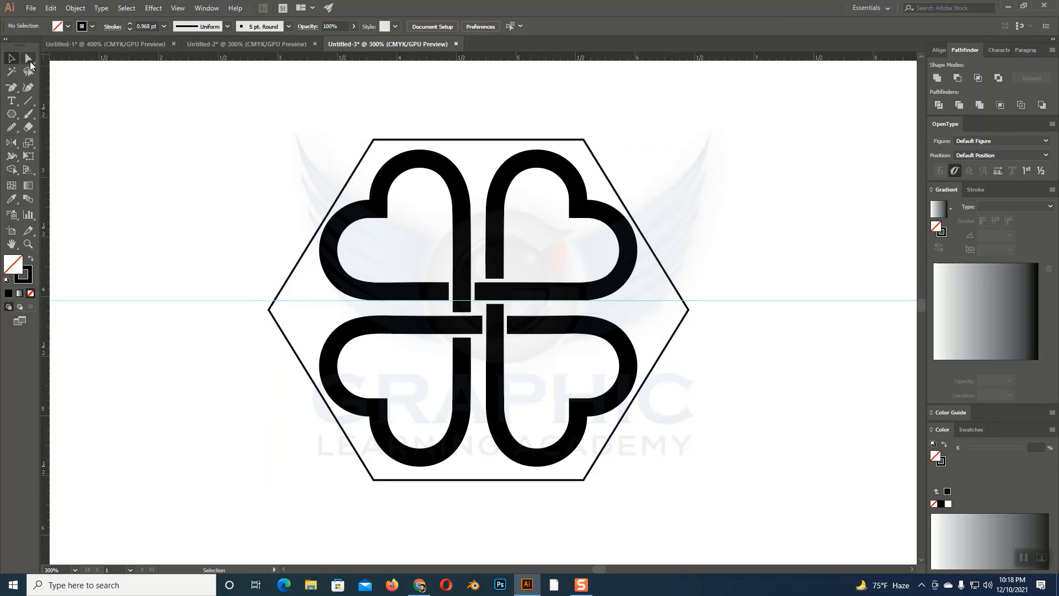
# Round all corners of the hexagon to a radius of about 0.63 in and deselect it
pyautogui.click(411, 140)
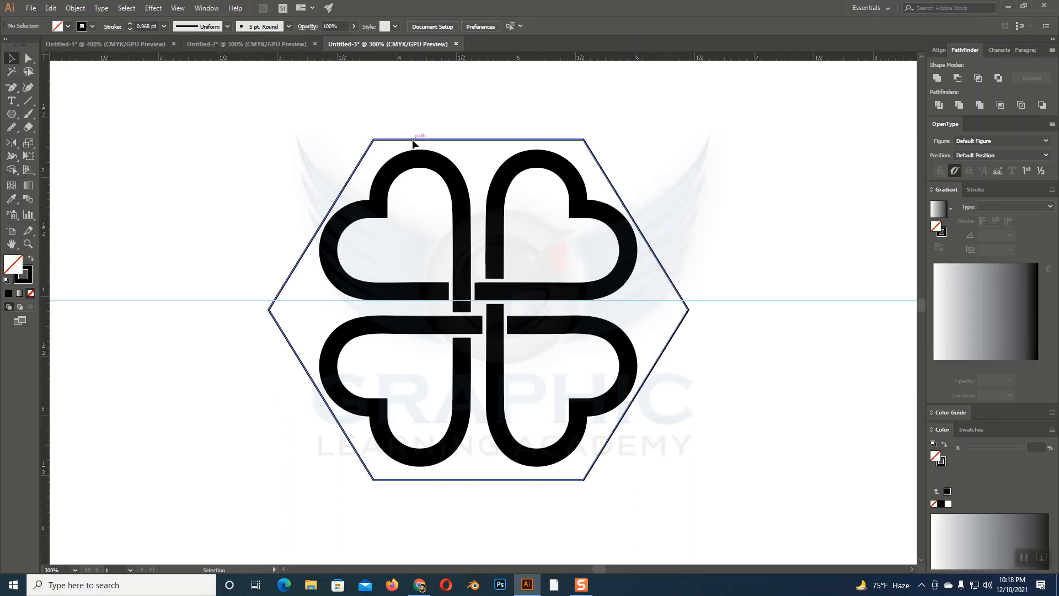
pyautogui.click(29, 58)
pyautogui.moveTo(379, 150); pyautogui.dragTo(448, 199)
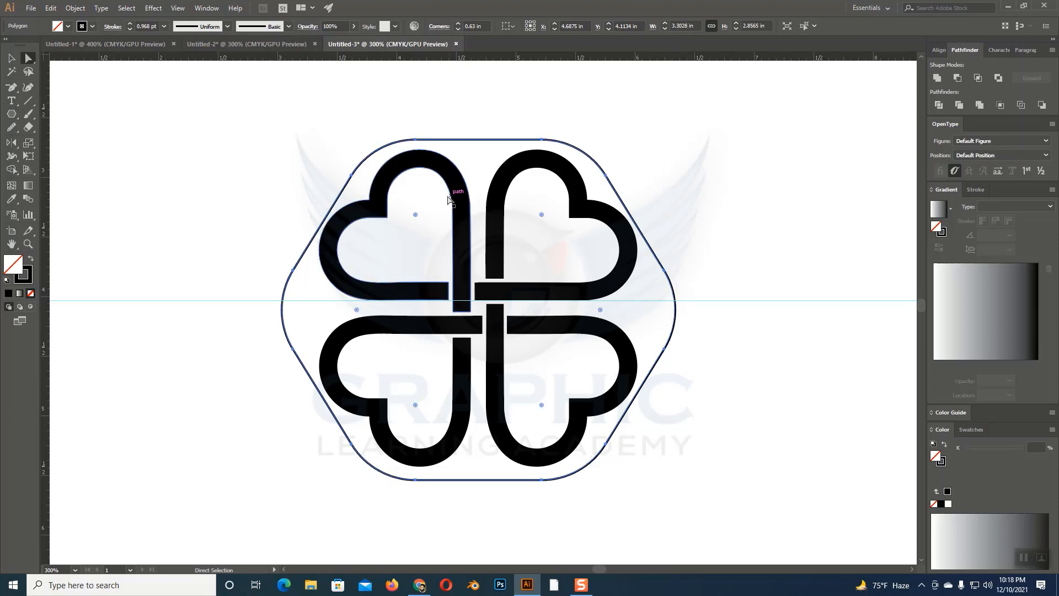
pyautogui.click(11, 57)
pyautogui.click(789, 328)
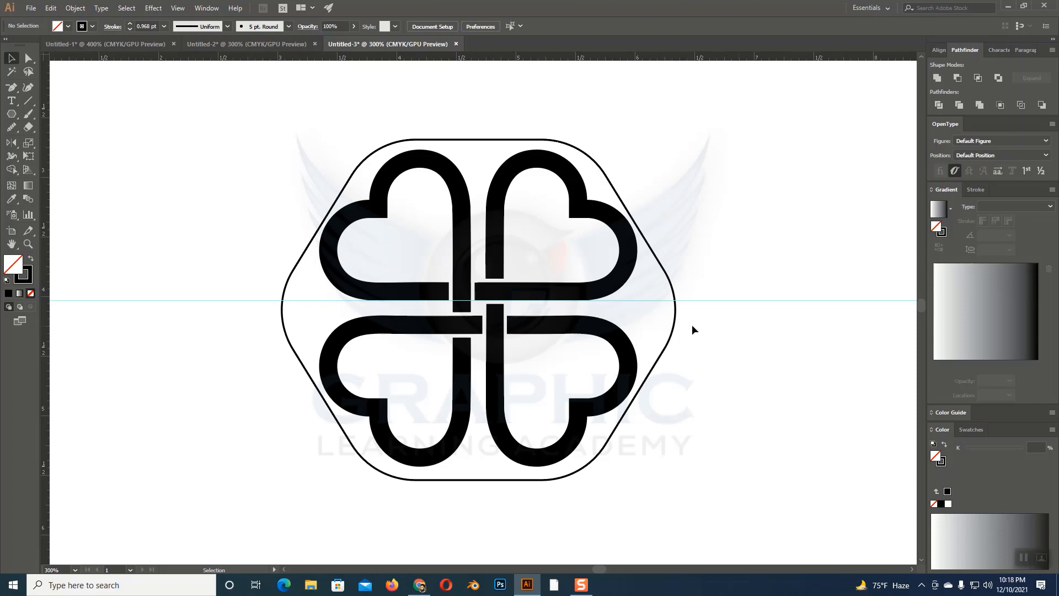
# Delete the hexagon outline around the clover
pyautogui.click(675, 325)
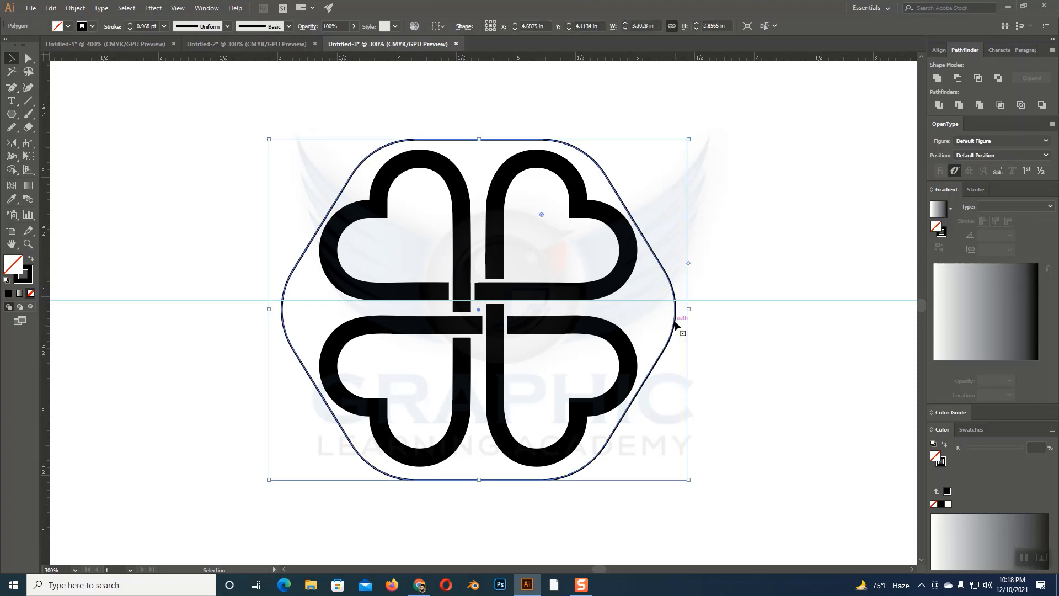
pyautogui.click(727, 341)
pyautogui.click(667, 348)
pyautogui.press('Delete')
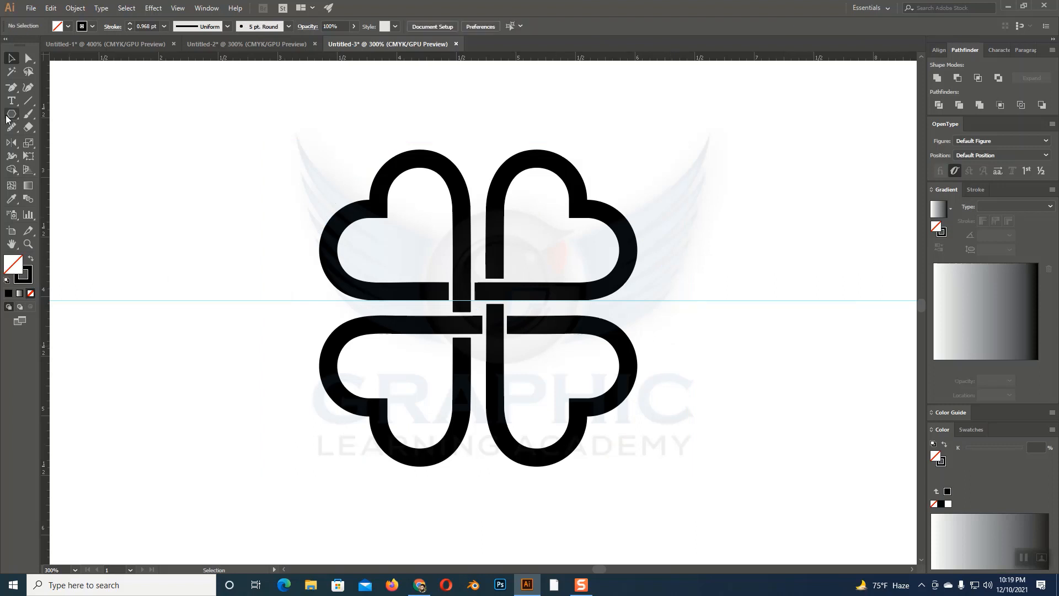
# Draw a circle around the clover from its centre, with no fill and a black 0.968 pt outline, and deselect it
pyautogui.click(15, 118)
pyautogui.click(61, 140)
pyautogui.moveTo(478, 307); pyautogui.dragTo(666, 443)
pyautogui.click(11, 58)
pyautogui.click(95, 127)
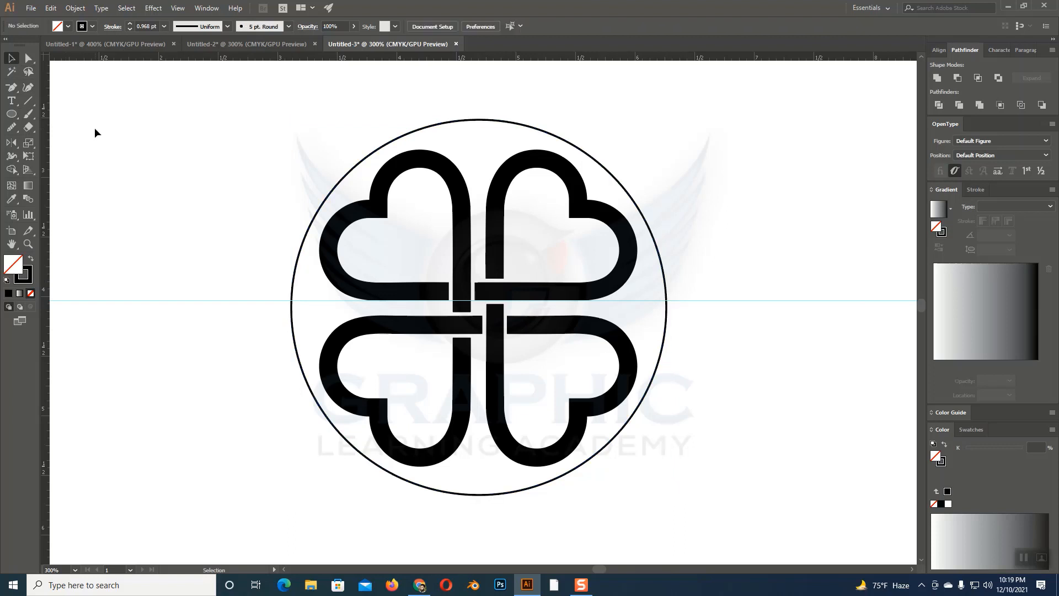
# Examine the fonts and character settings of the LIFE CURCLE wordmark and the OPTIMIZE YOUR LIFE tagline
pyautogui.hotkey('ctrl', '1')
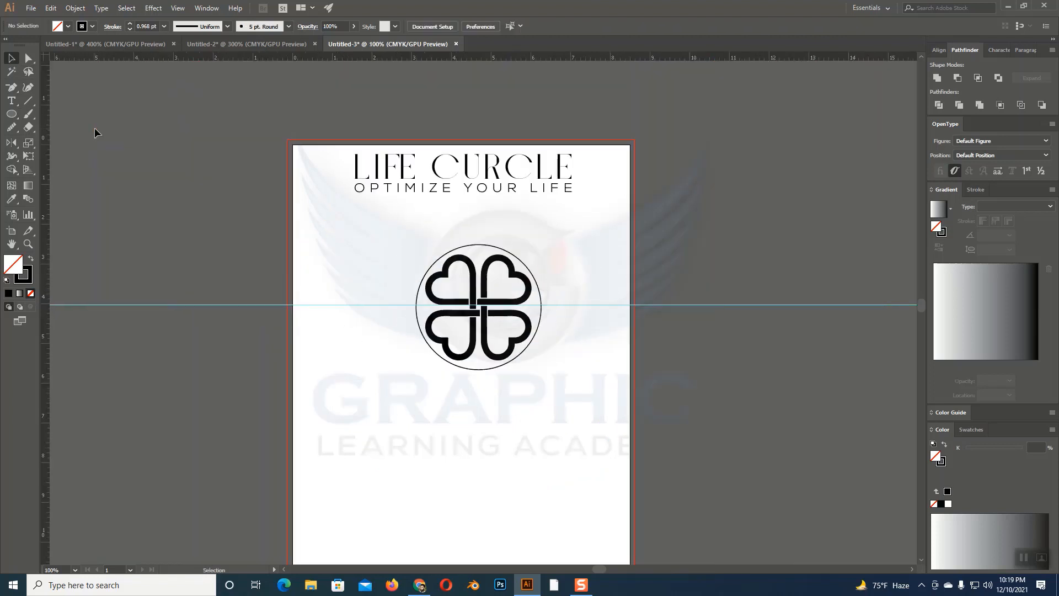
pyautogui.moveTo(326, 161); pyautogui.dragTo(614, 225)
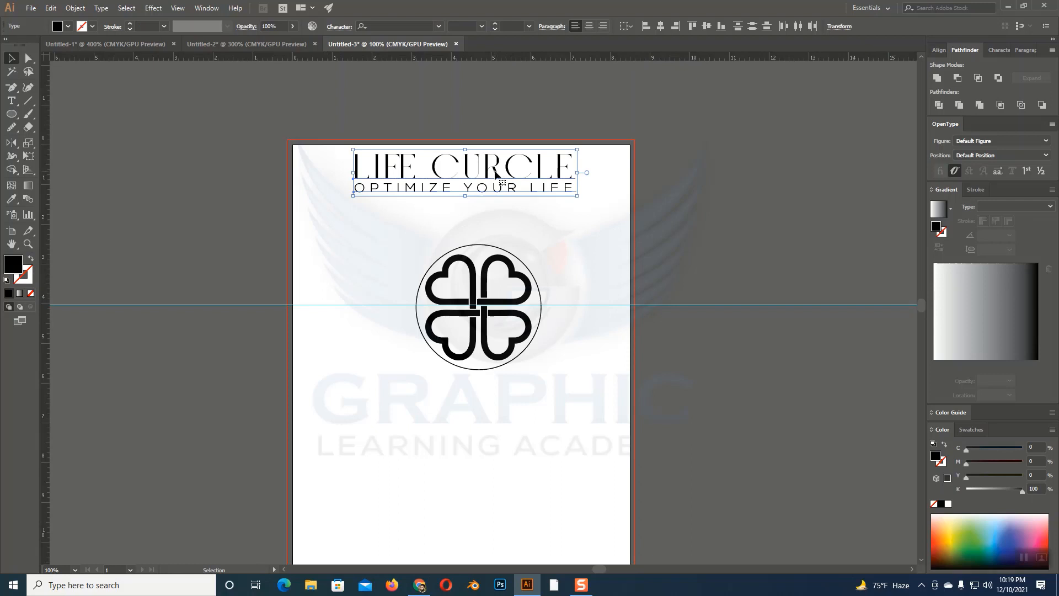
pyautogui.click(527, 211)
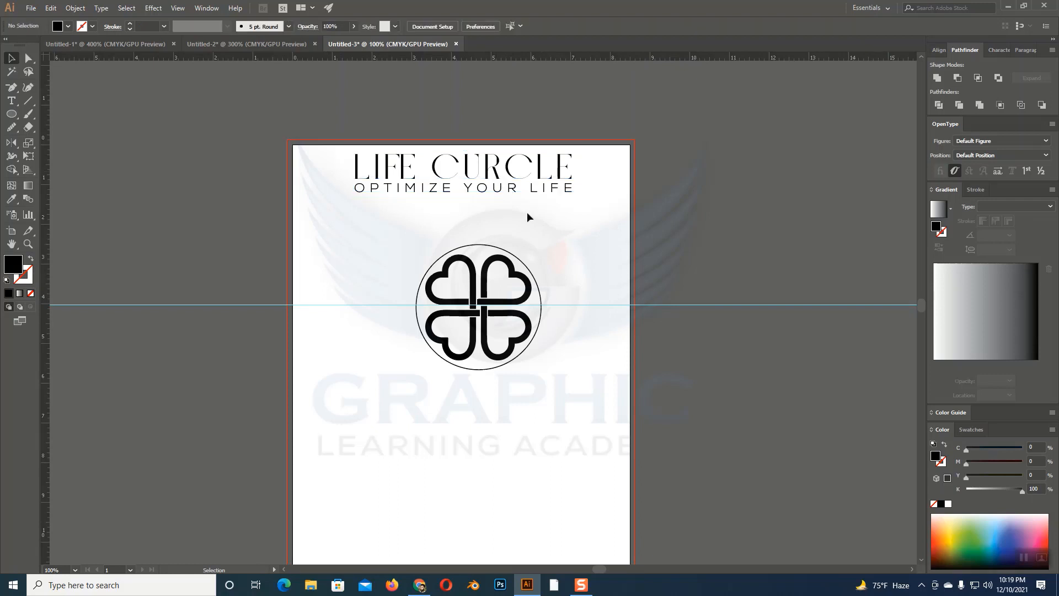
pyautogui.click(493, 176)
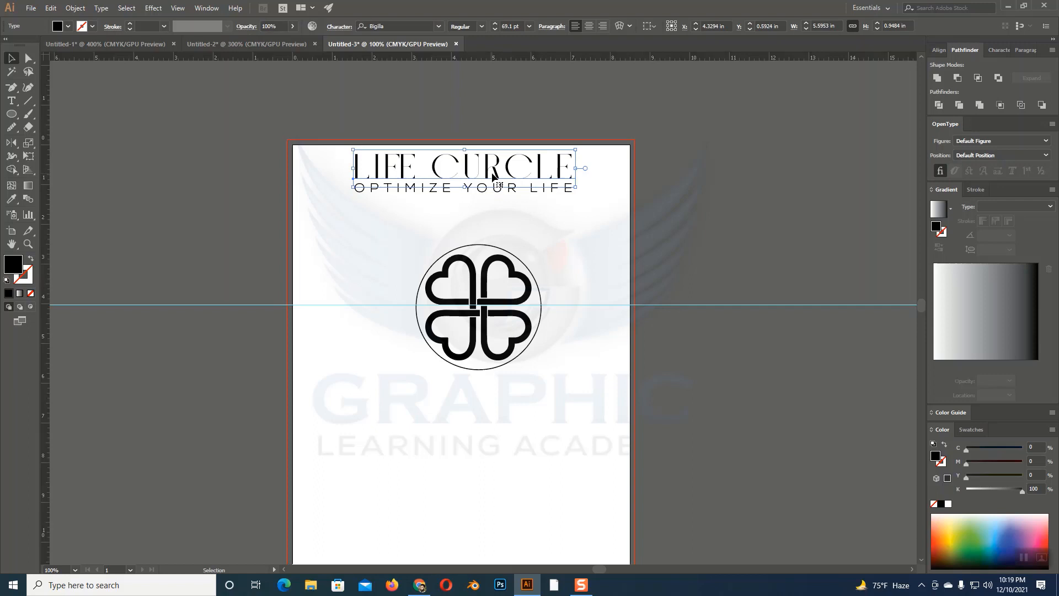
pyautogui.click(504, 206)
pyautogui.click(499, 190)
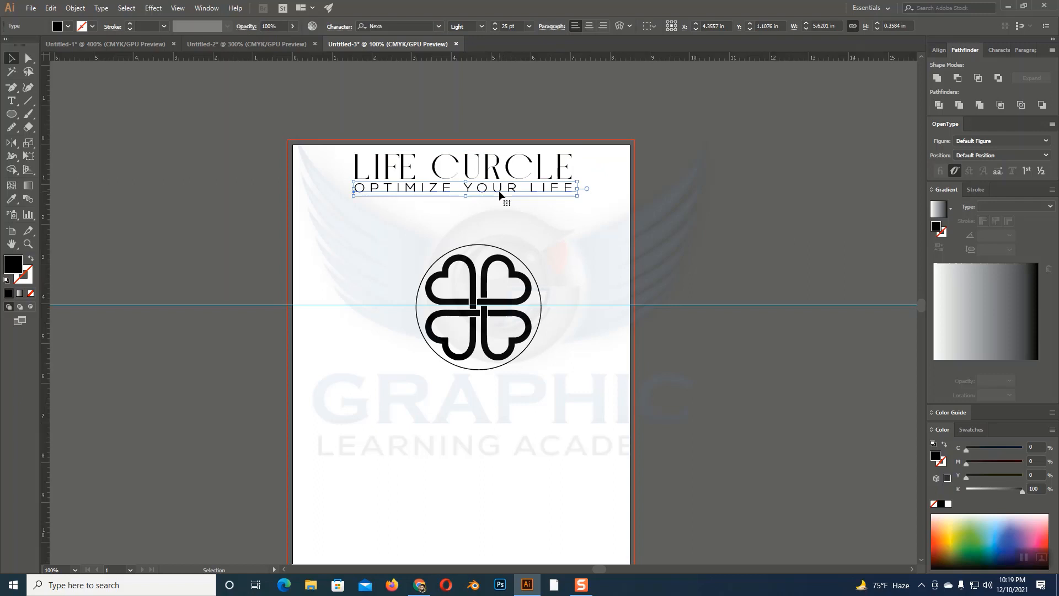
pyautogui.click(995, 51)
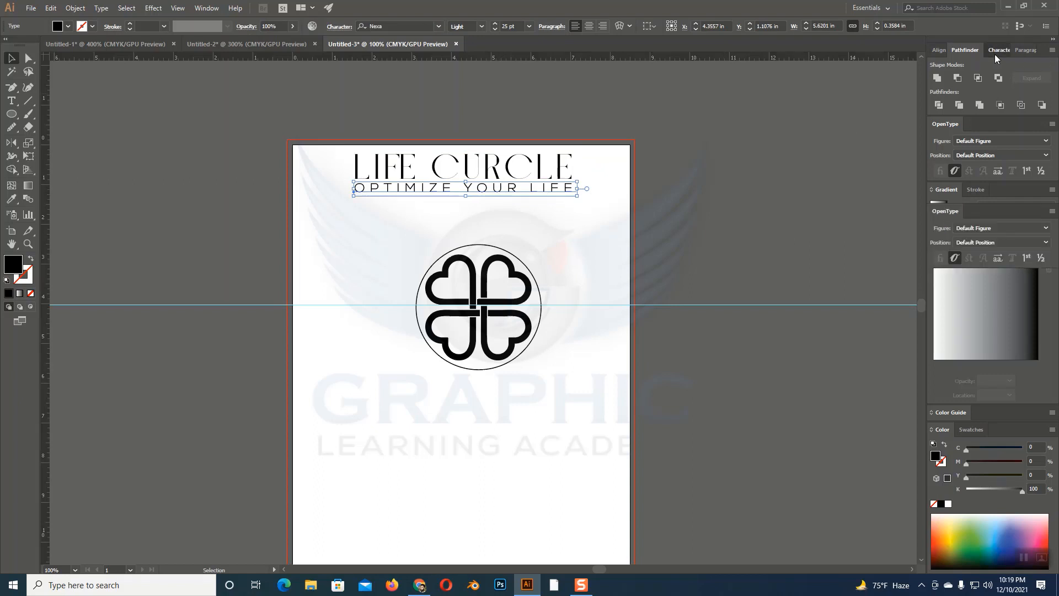
pyautogui.click(600, 302)
pyautogui.click(485, 175)
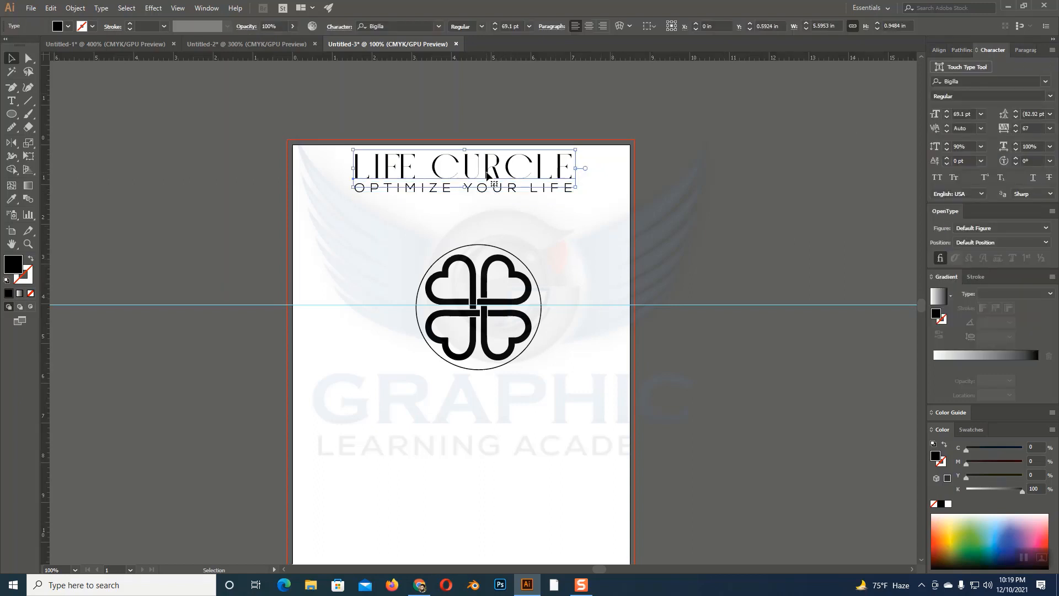
pyautogui.click(535, 247)
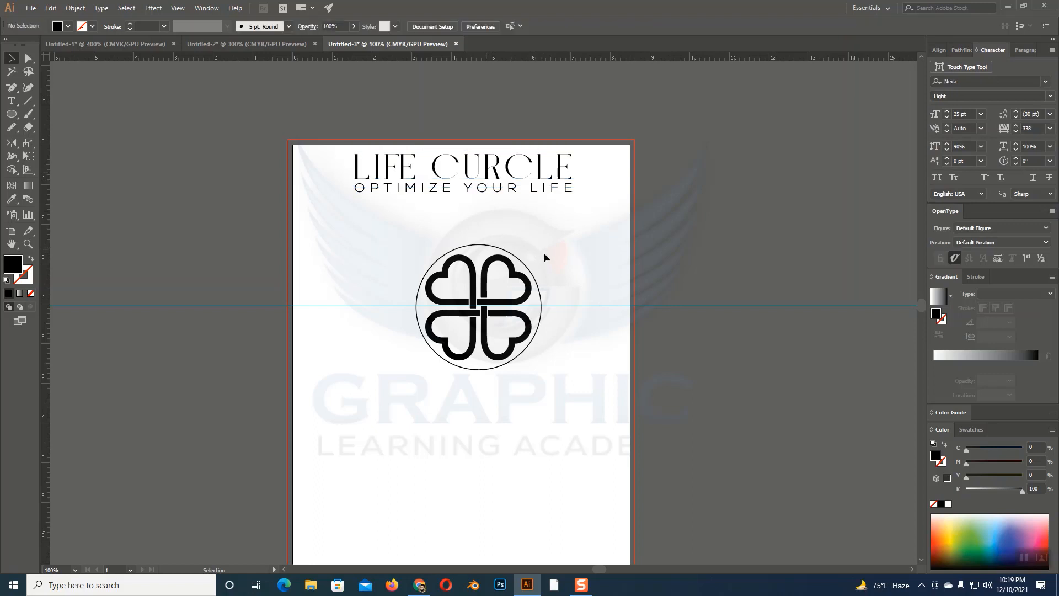
pyautogui.click(465, 170)
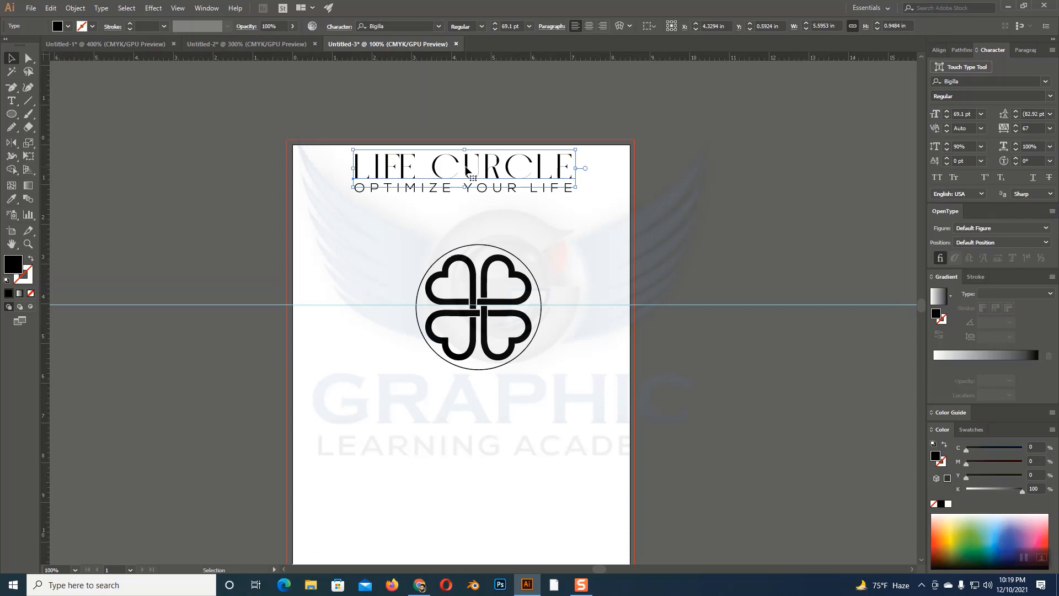
pyautogui.click(516, 217)
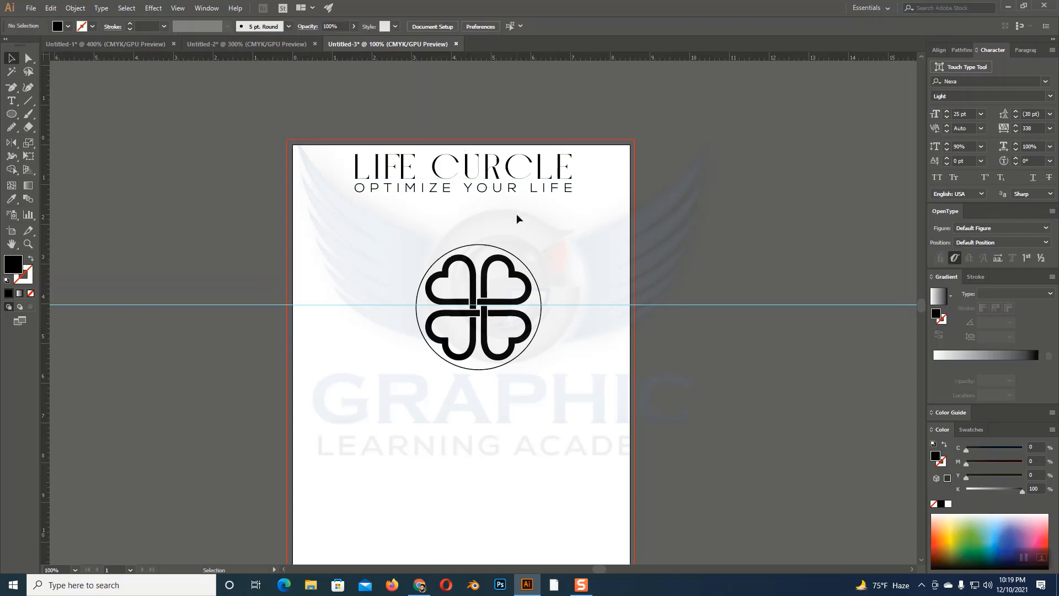
pyautogui.click(405, 170)
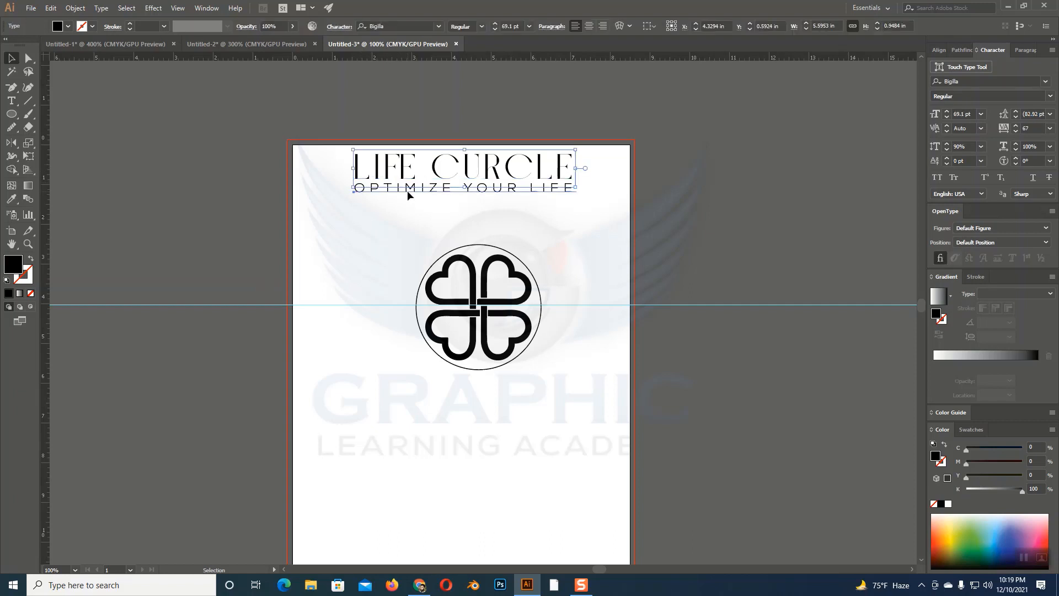
pyautogui.click(407, 189)
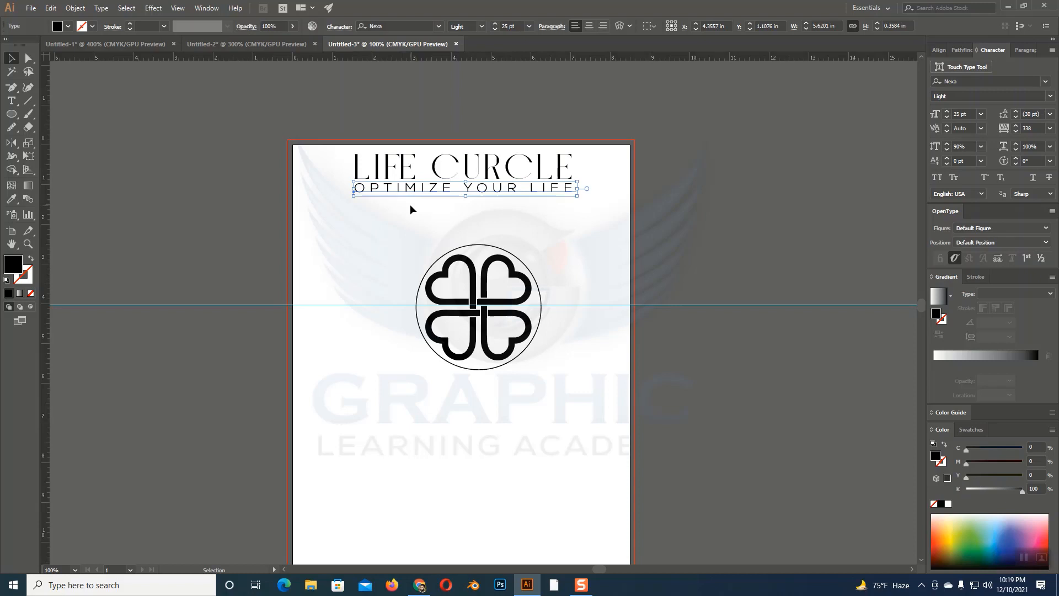
# Move the LIFE CURCLE wordmark and its tagline together to just below the encircled clover
pyautogui.click(522, 242)
pyautogui.moveTo(328, 151); pyautogui.dragTo(560, 223)
pyautogui.moveTo(512, 185); pyautogui.dragTo(521, 402)
# Scale the encircled clover proportionally to about 1.96 in and move it down to just above the wordmark
pyautogui.moveTo(404, 236); pyautogui.dragTo(547, 358)
pyautogui.moveTo(543, 243); pyautogui.dragTo(527, 270)
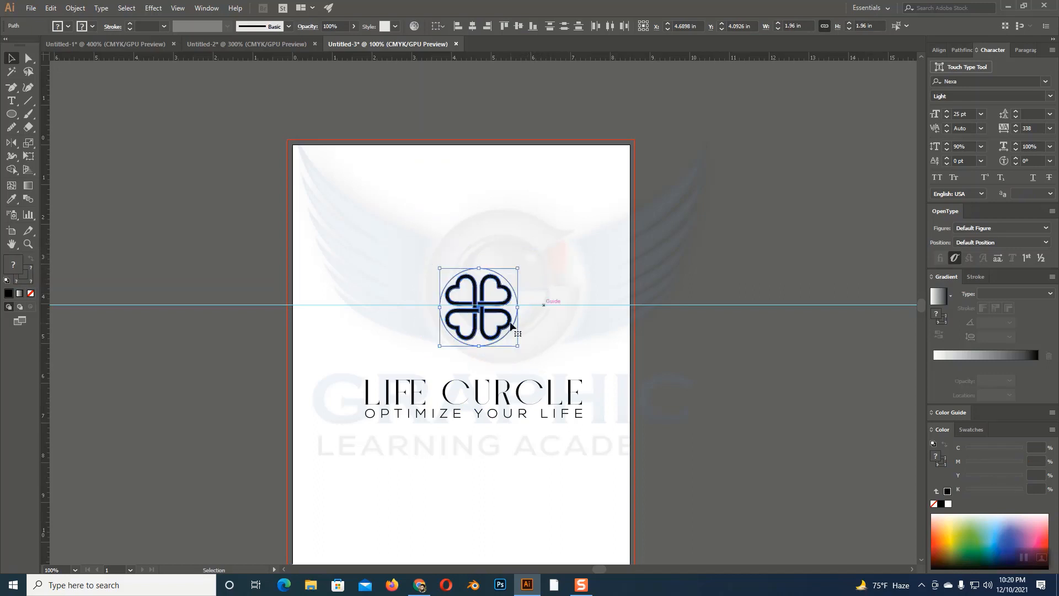
pyautogui.moveTo(485, 316); pyautogui.dragTo(483, 339)
pyautogui.click(539, 334)
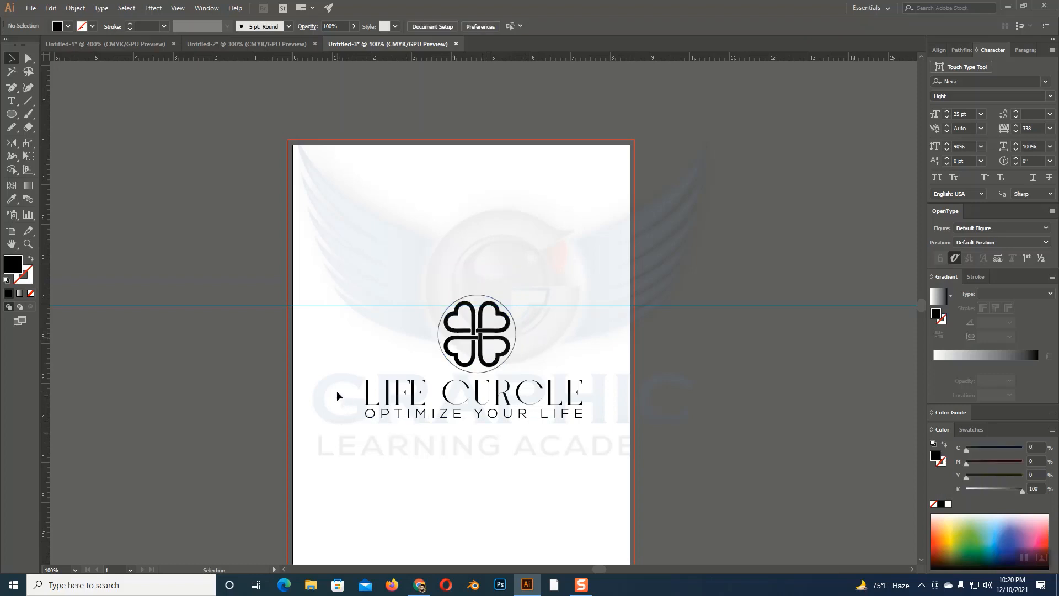
# Group the wordmark with its tagline, and group the clover with its circle as a separate group
pyautogui.moveTo(338, 395); pyautogui.dragTo(620, 462)
pyautogui.press('a')
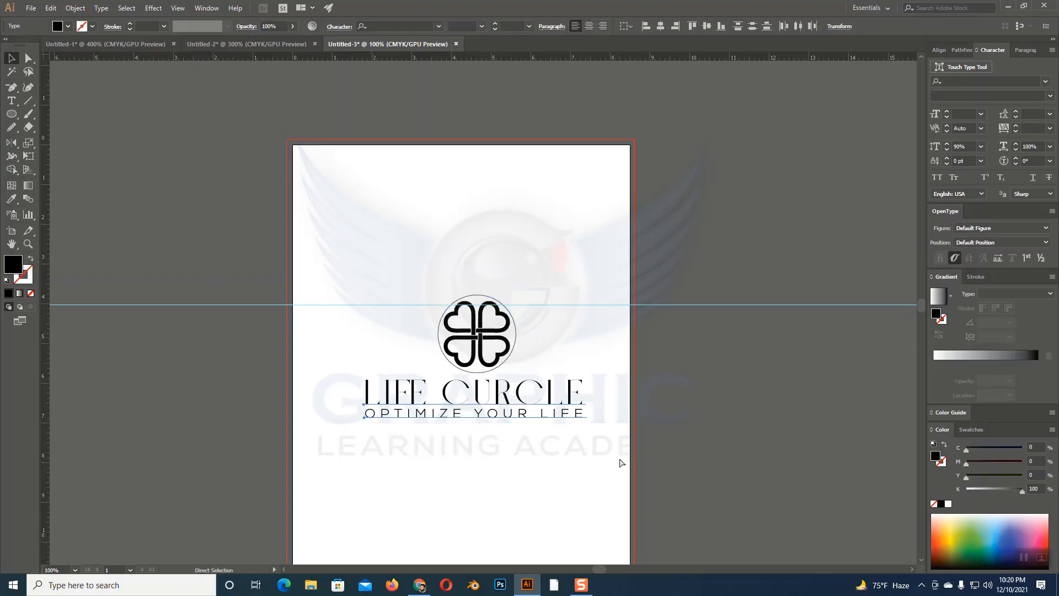
pyautogui.press('v')
pyautogui.click(560, 461)
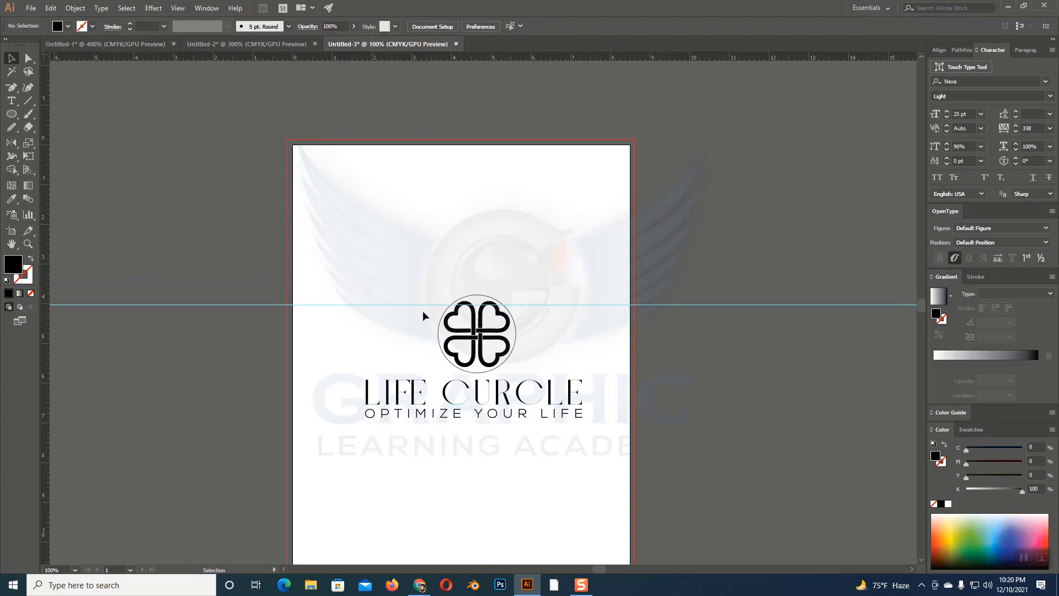
pyautogui.press('a')
pyautogui.moveTo(416, 302); pyautogui.dragTo(533, 362)
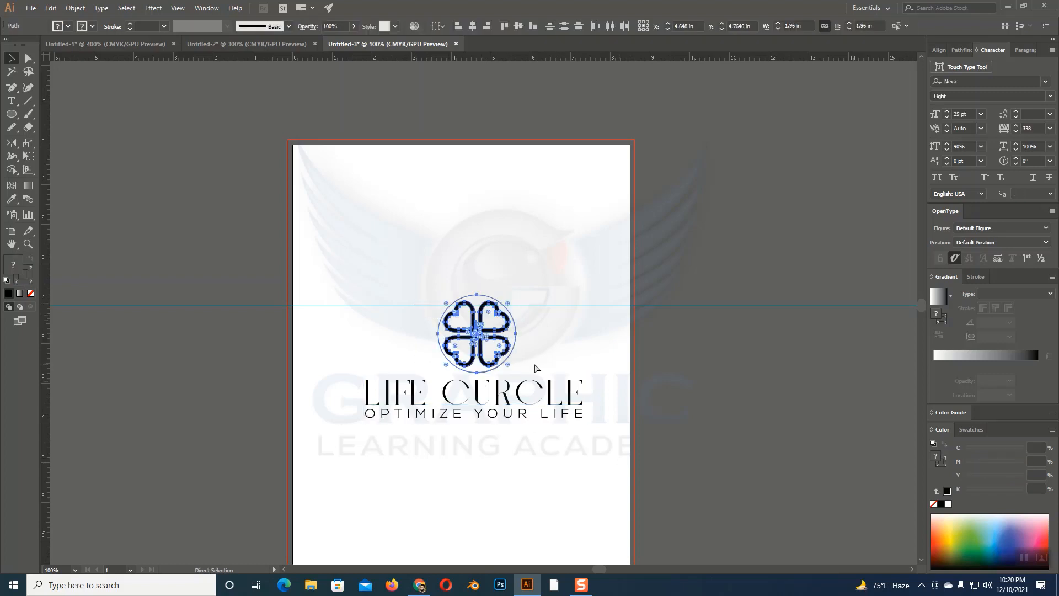
pyautogui.press('v')
pyautogui.click(528, 347)
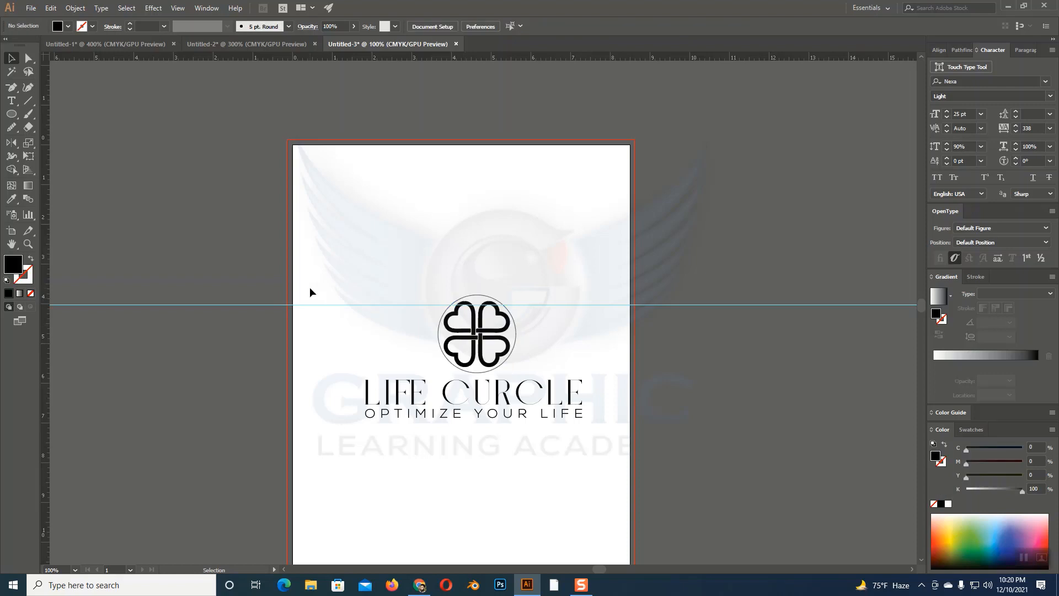
# Align the clover group and the text group on their horizontal centres, then deselect them
pyautogui.moveTo(309, 291); pyautogui.dragTo(600, 450)
pyautogui.click(940, 51)
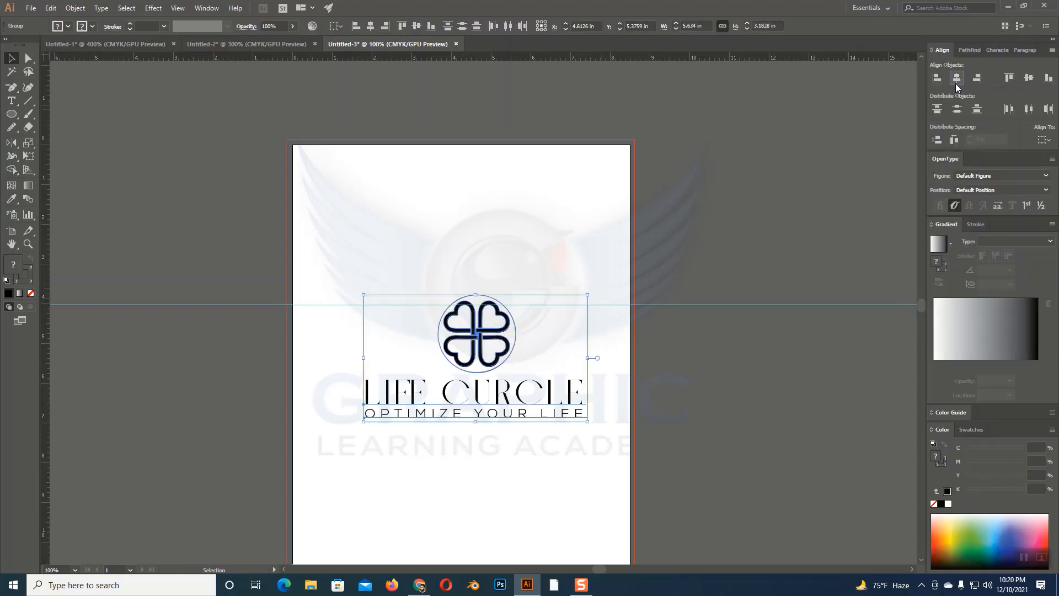
pyautogui.click(539, 219)
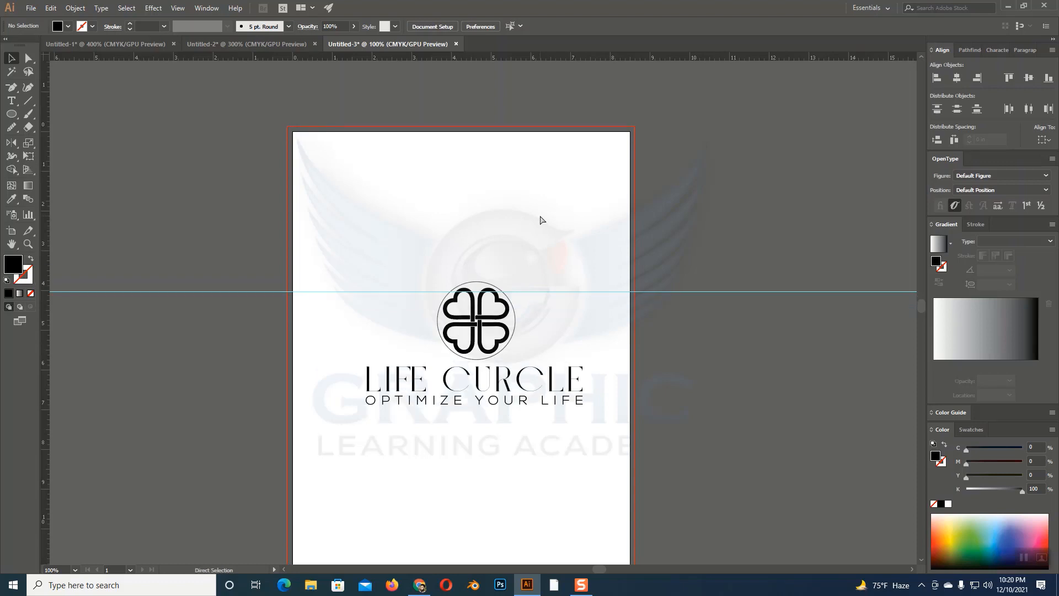
# Select the whole logo, including the encircled clover, the wordmark and the tagline
pyautogui.hotkey('ctrl', '+')
pyautogui.scroll(-4, 540, 216)
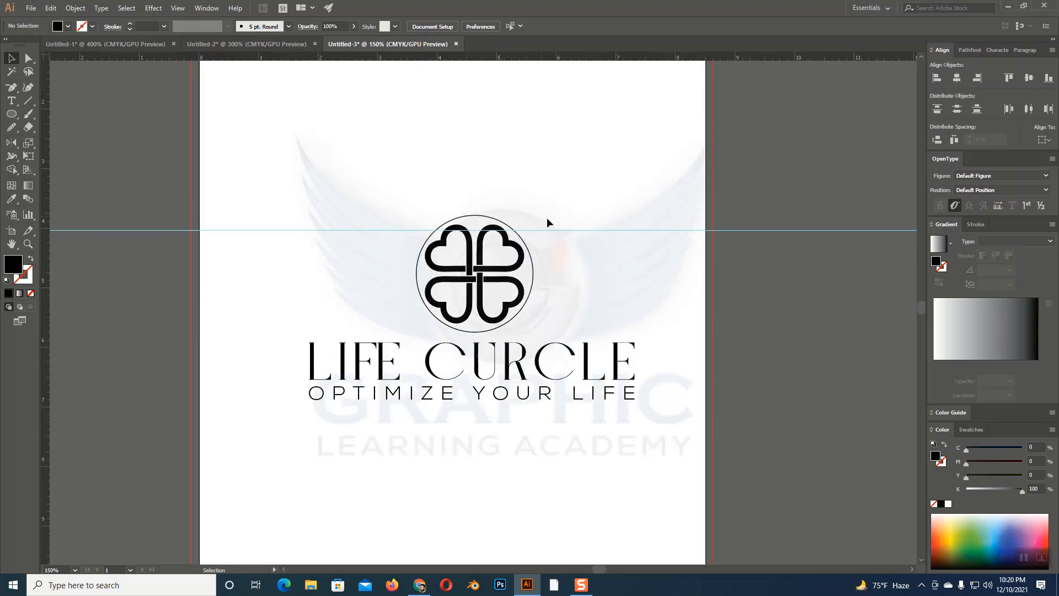
pyautogui.press('space')
pyautogui.moveTo(607, 297); pyautogui.dragTo(518, 296)
pyautogui.moveTo(201, 249); pyautogui.dragTo(591, 444)
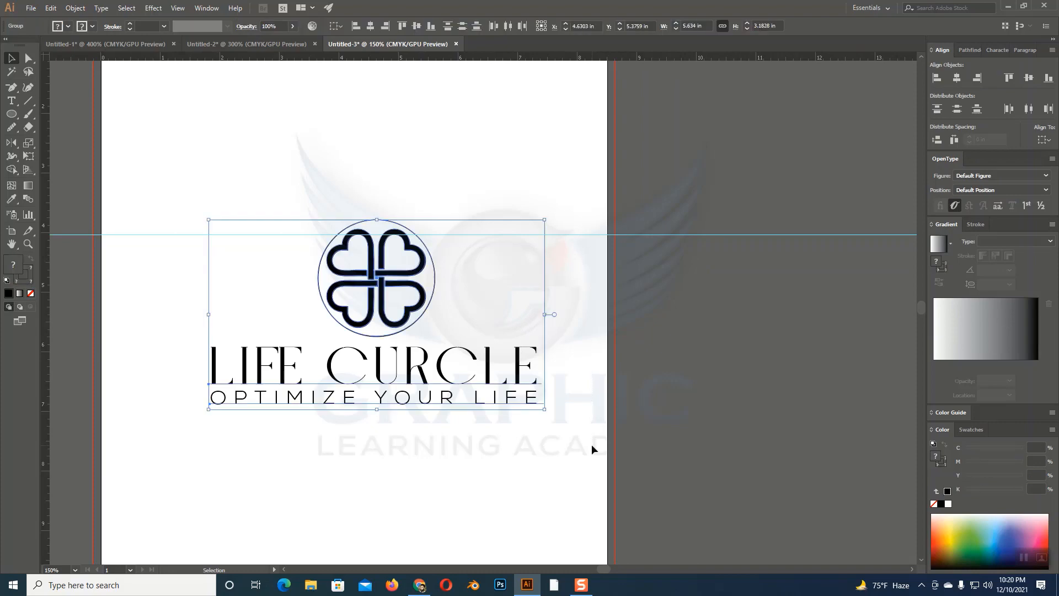